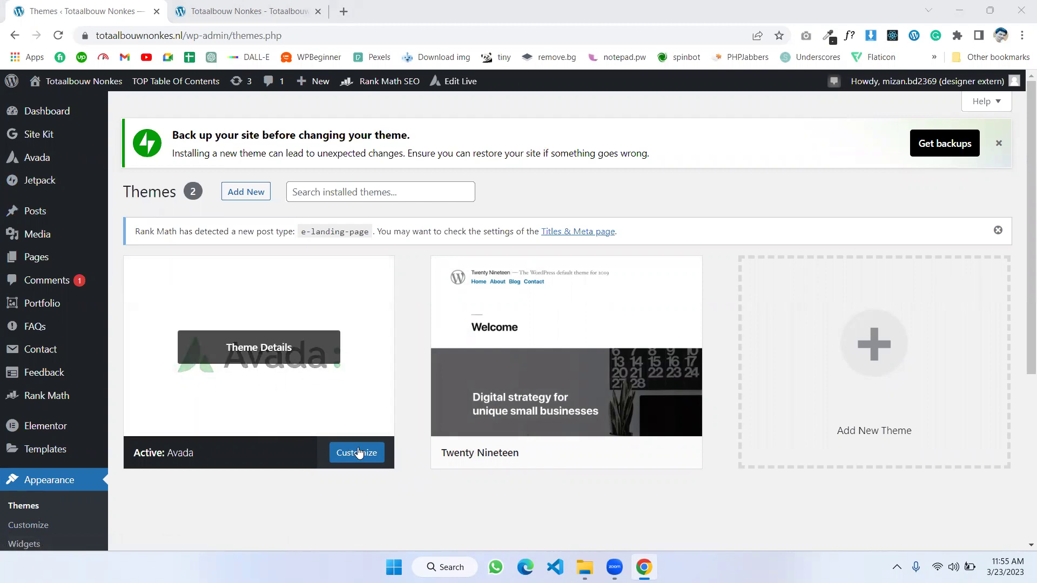
Compare the live site's homepage with the Themes admin page, switching between them
click(241, 11)
scroll(441, 332, down, 10)
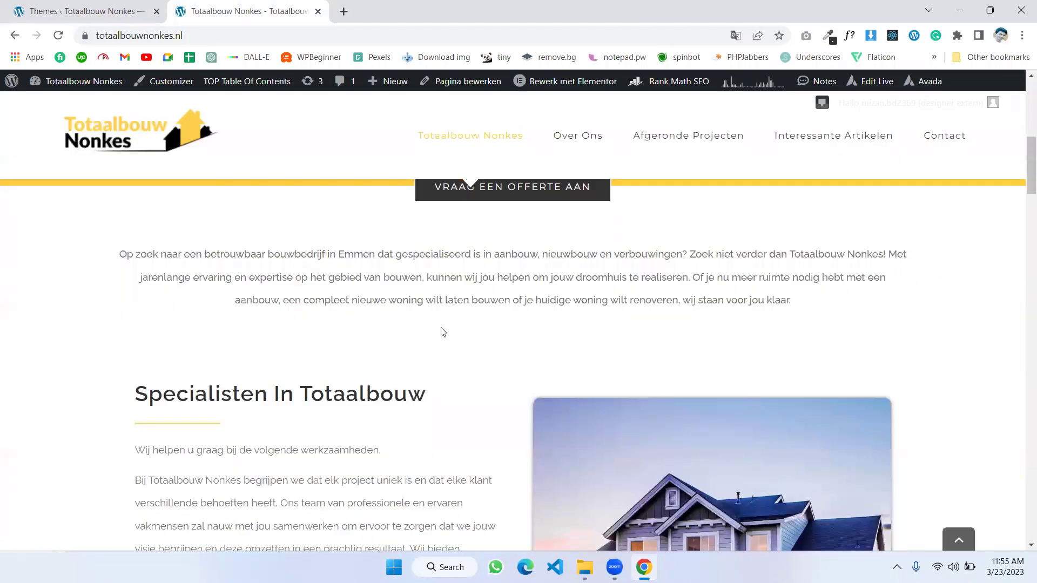
scroll(443, 327, down, 20)
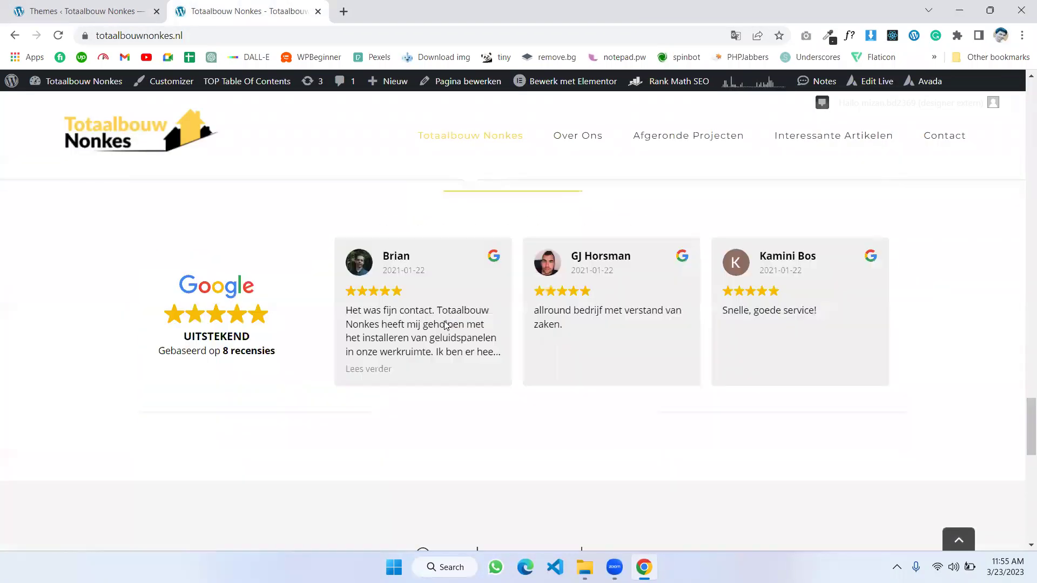
scroll(445, 324, up, 20)
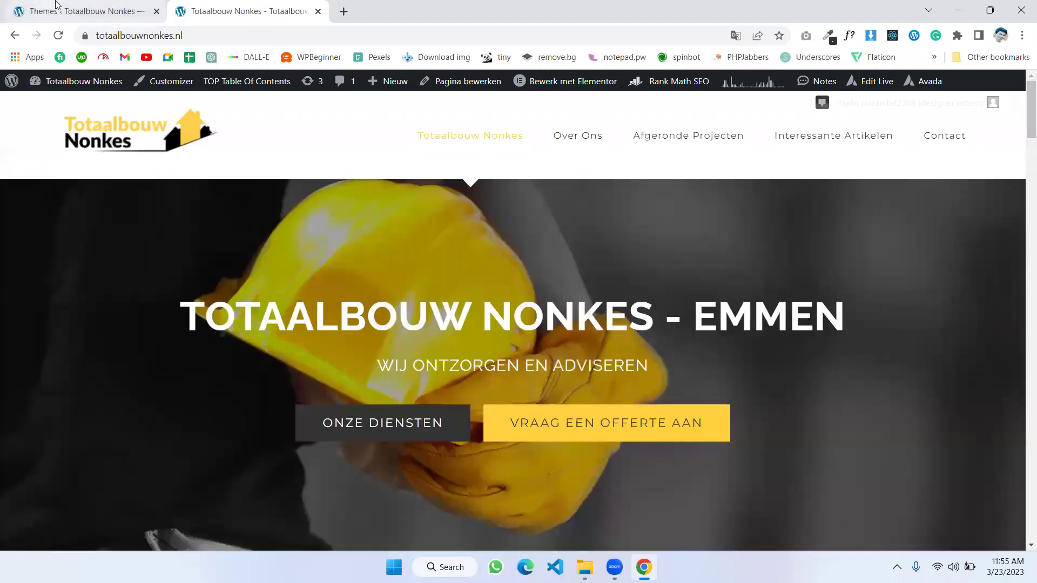
click(86, 11)
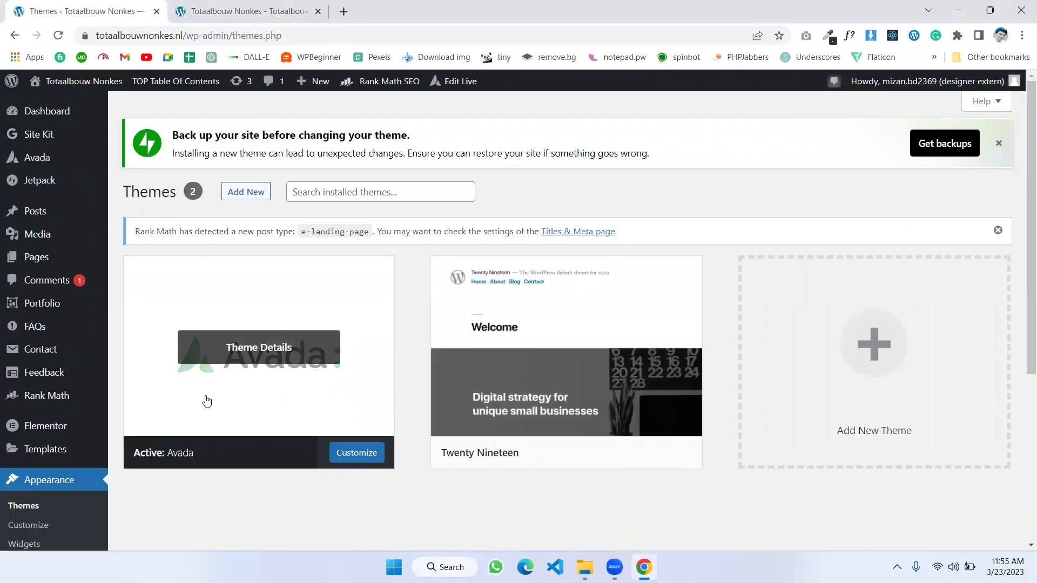
scroll(203, 400, down, 1)
scroll(243, 378, down, 4)
scroll(378, 340, up, 5)
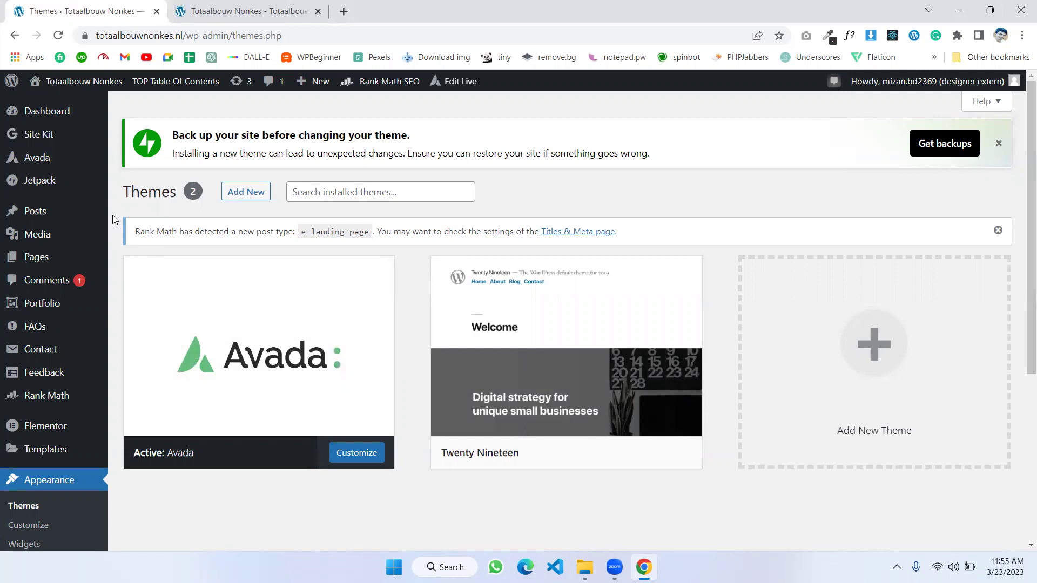
click(249, 11)
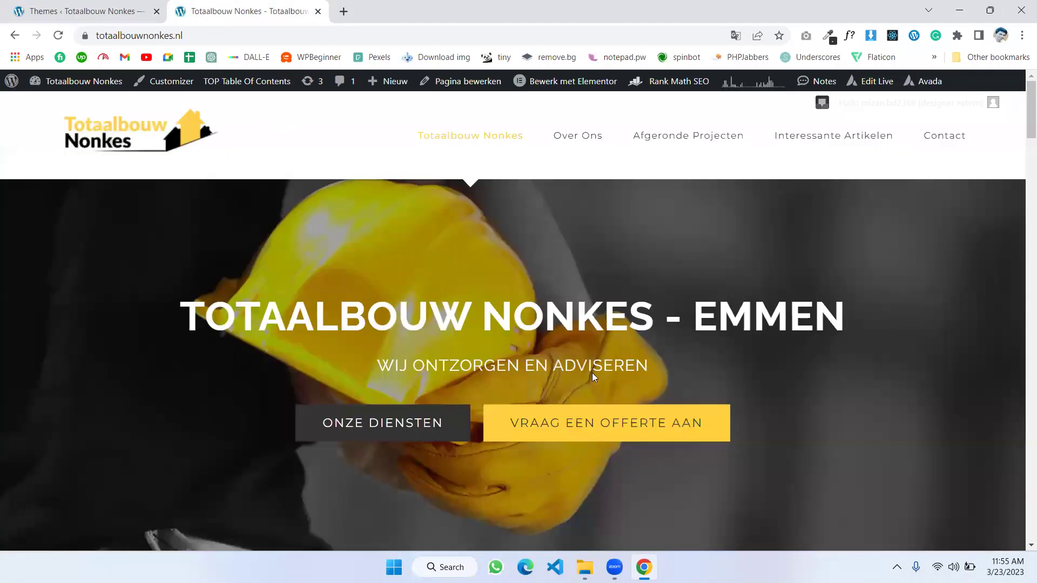
scroll(506, 356, down, 10)
scroll(504, 352, down, 5)
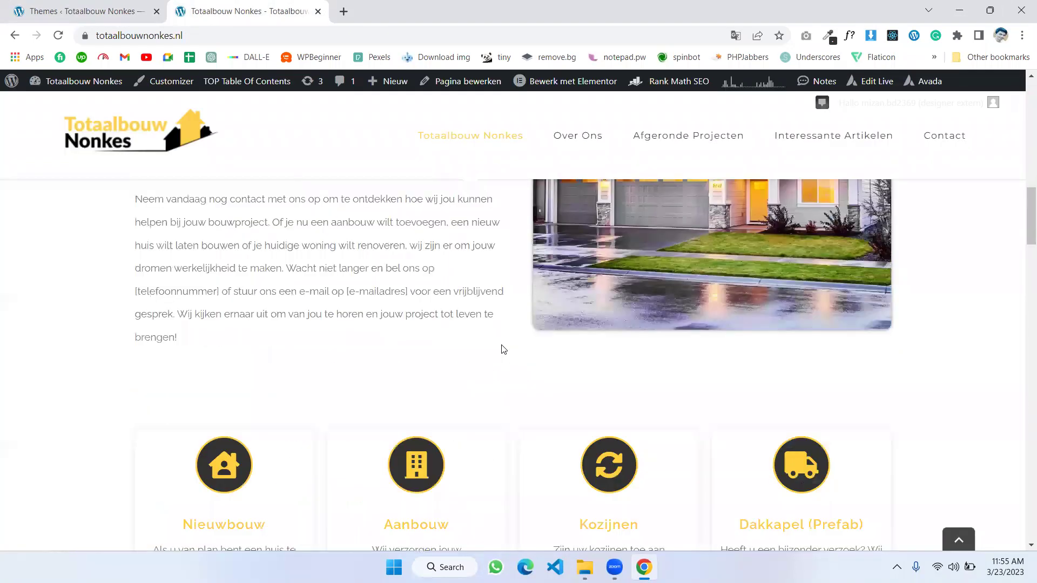
scroll(504, 349, down, 4)
scroll(503, 350, up, 11)
scroll(502, 348, up, 6)
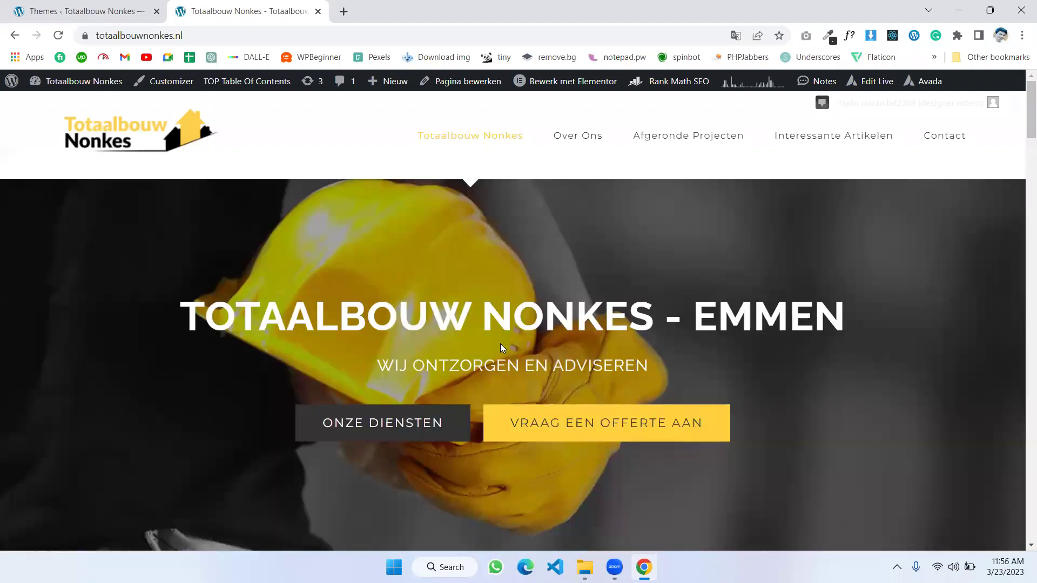
Go to Elementor's Saved Templates list from the Templates admin menu
click(46, 8)
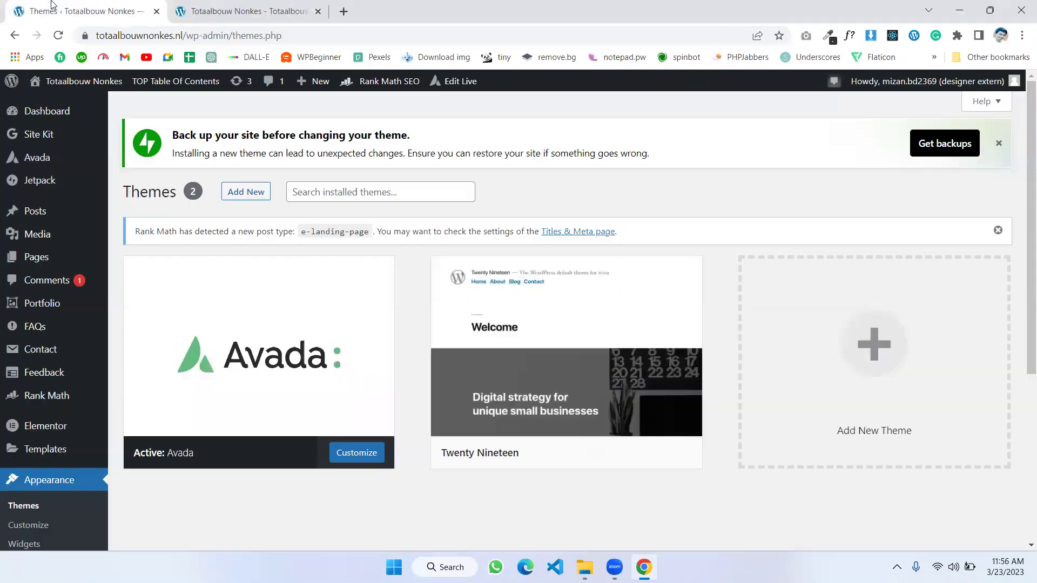
scroll(113, 262, down, 3)
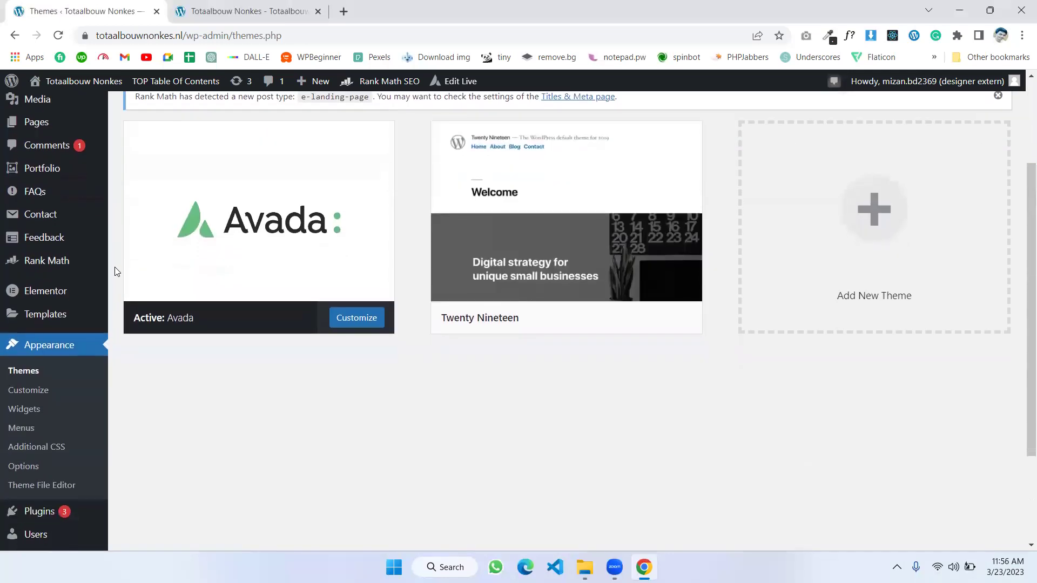
mouse_move(45, 296)
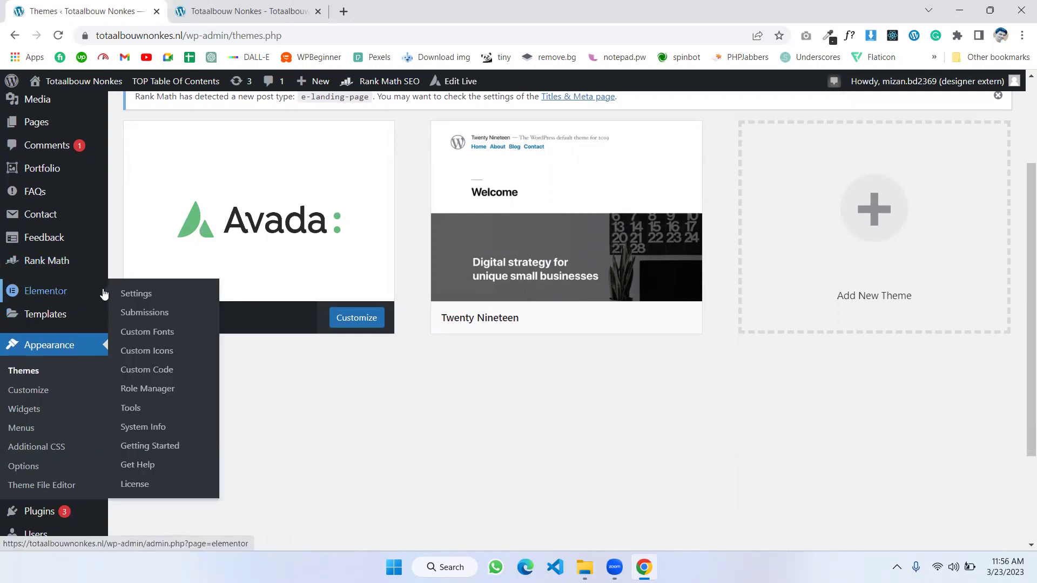
scroll(234, 289, up, 2)
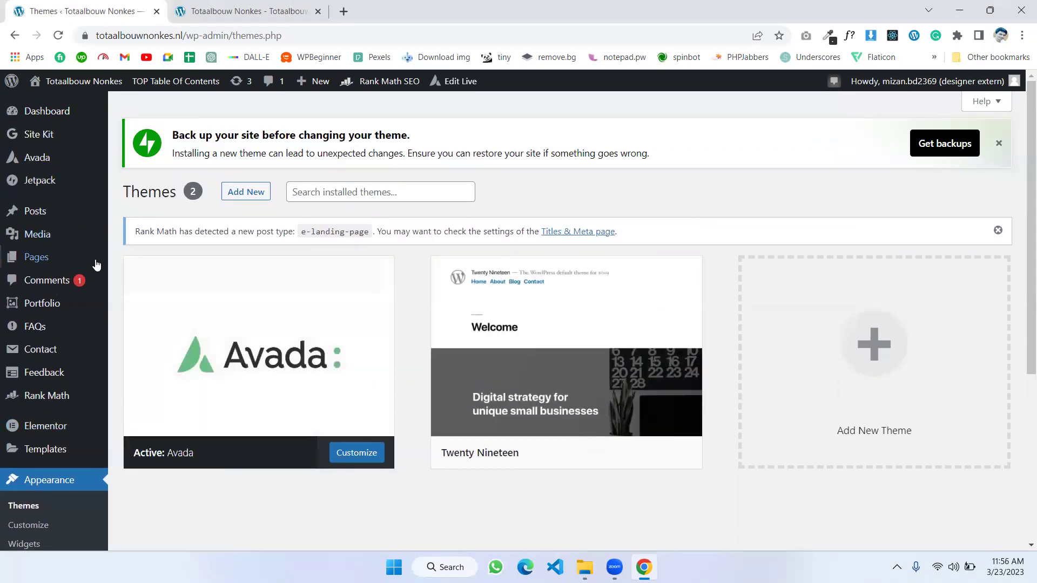
scroll(51, 352, down, 3)
mouse_move(45, 247)
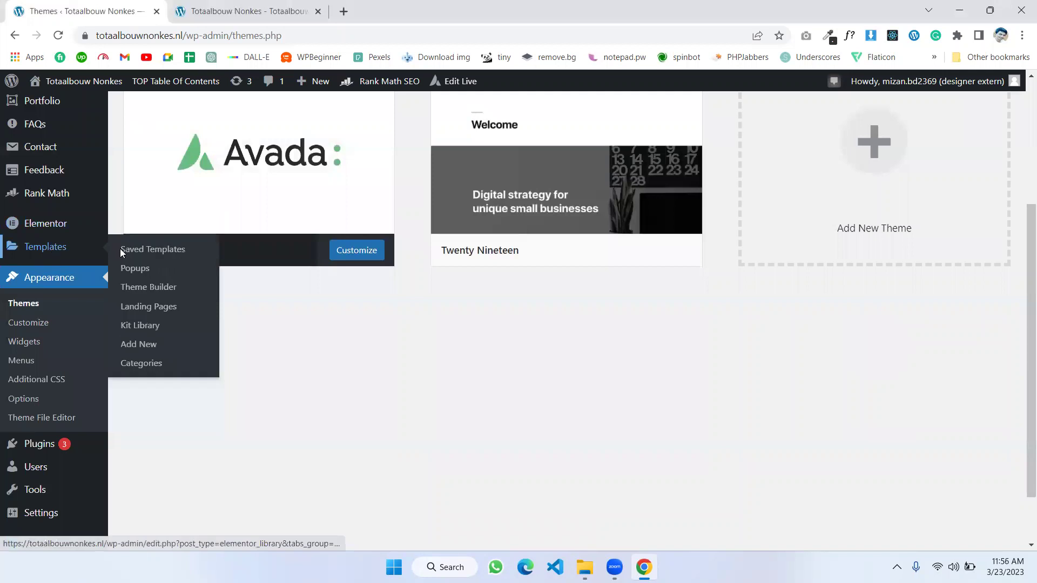
click(144, 254)
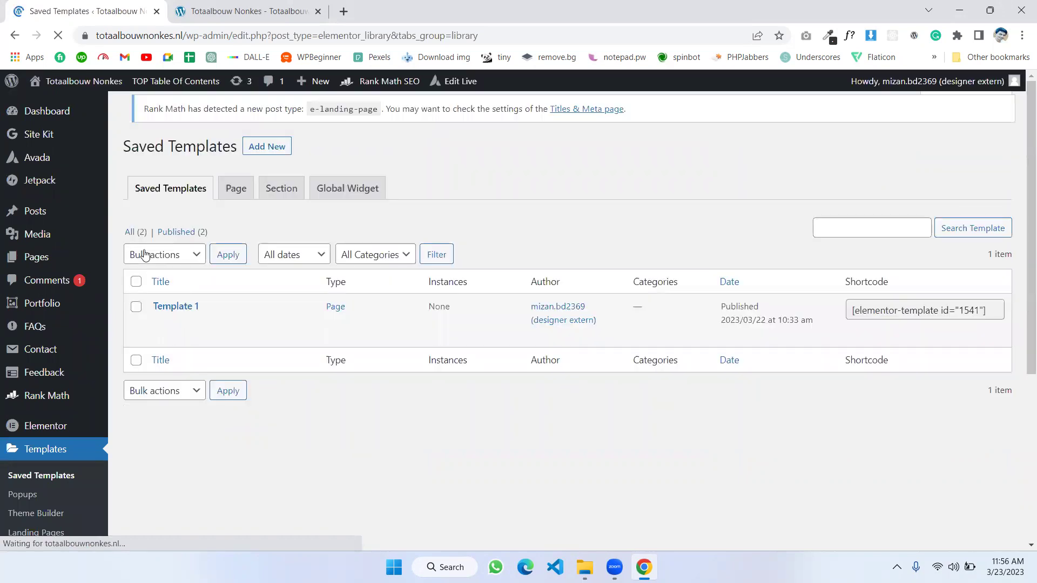
Start a new template in a separate tab and title it 'Avada Design'
right_click(270, 144)
click(265, 212)
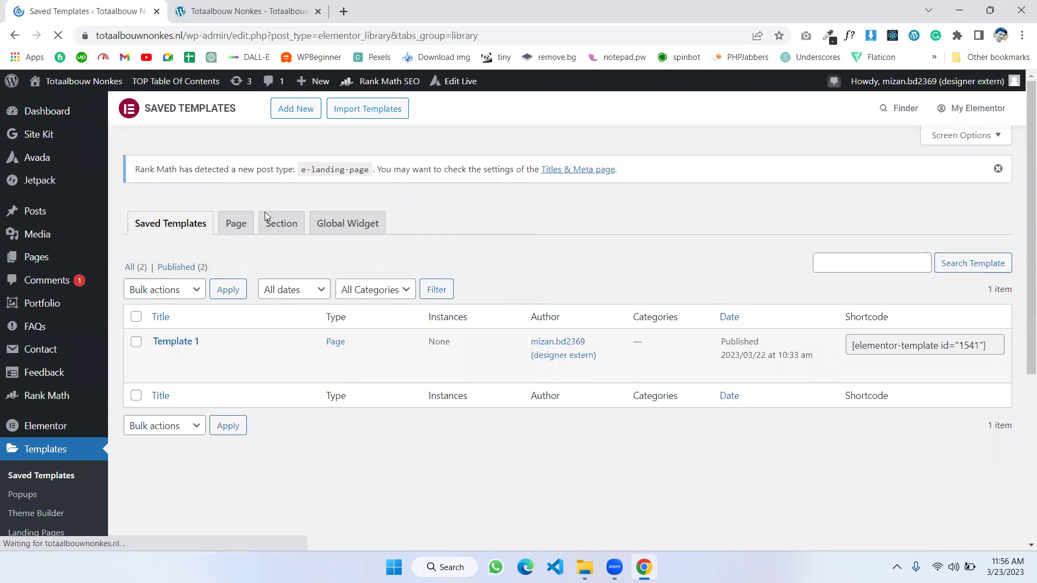
right_click(301, 112)
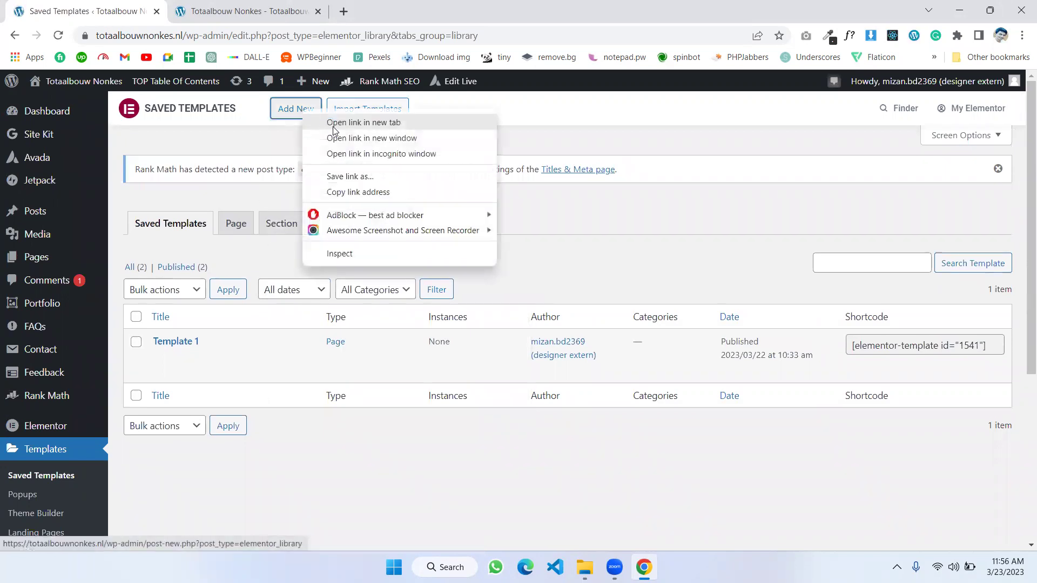
click(334, 124)
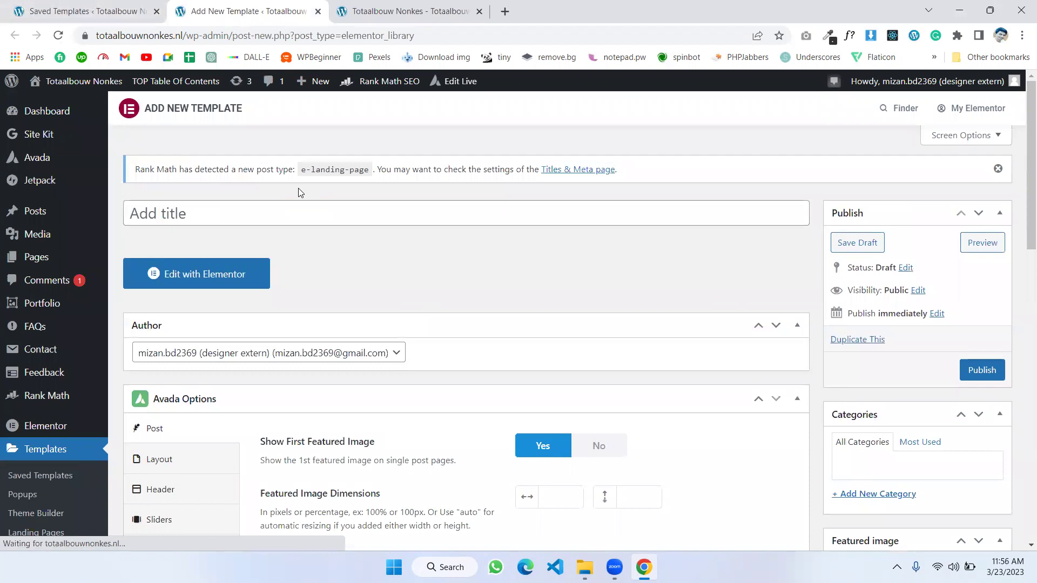
text(Av)
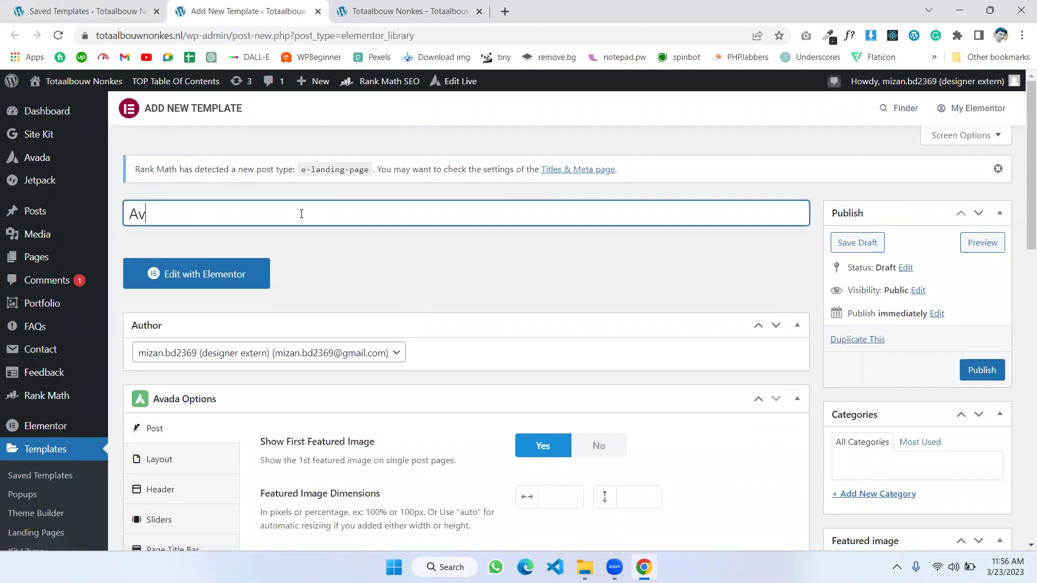
text(ada Design)
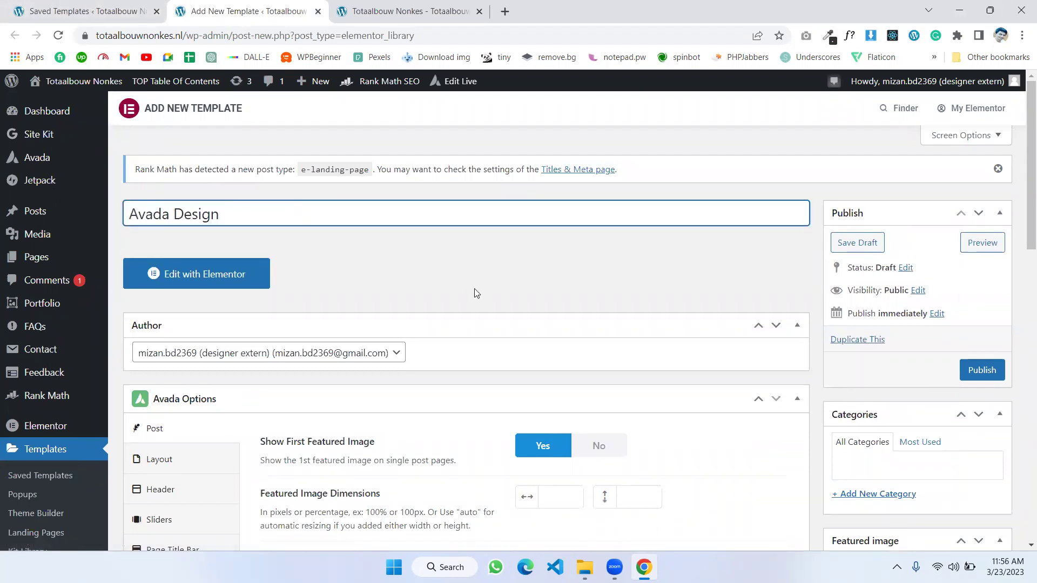
scroll(497, 270, down, 3)
scroll(540, 243, up, 3)
Publish the Avada Design template and head for Edit with Elementor
click(981, 377)
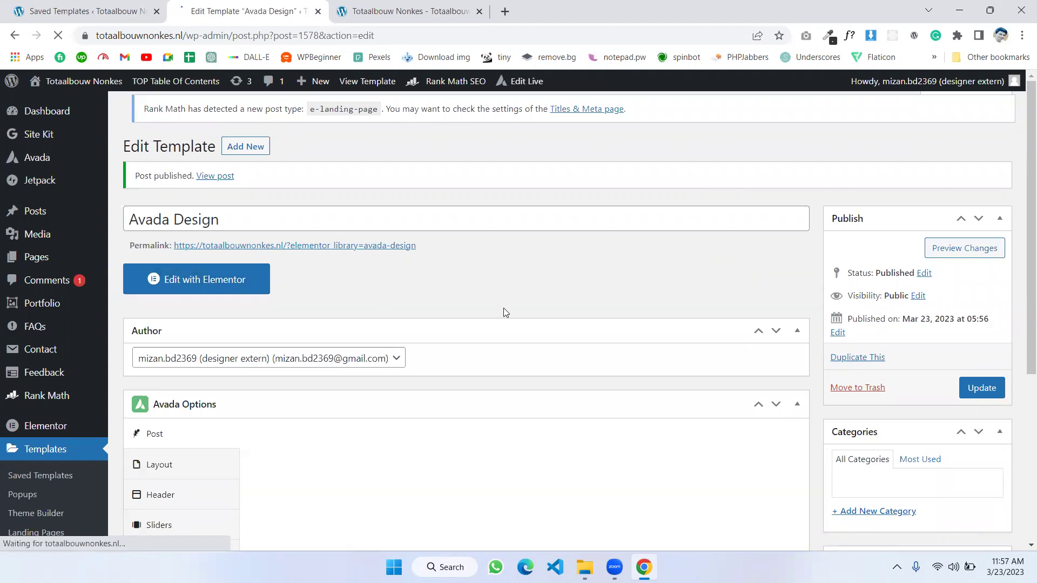
click(191, 285)
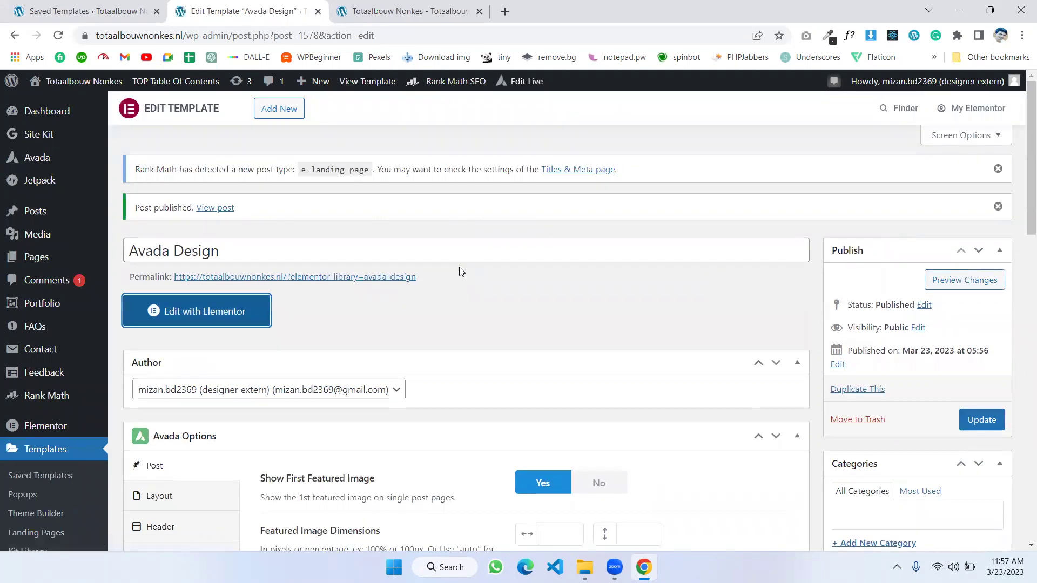
Load the Avada Design template in the Elementor editor via Edit with Elementor
click(227, 313)
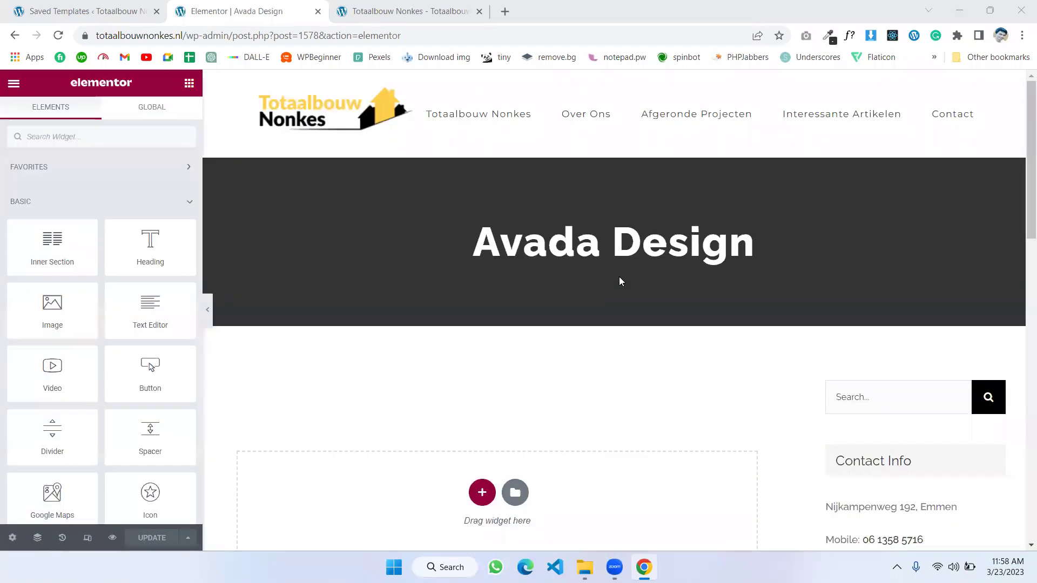
Set the template's Page Layout to Elementor Canvas in Page Settings
scroll(567, 281, down, 12)
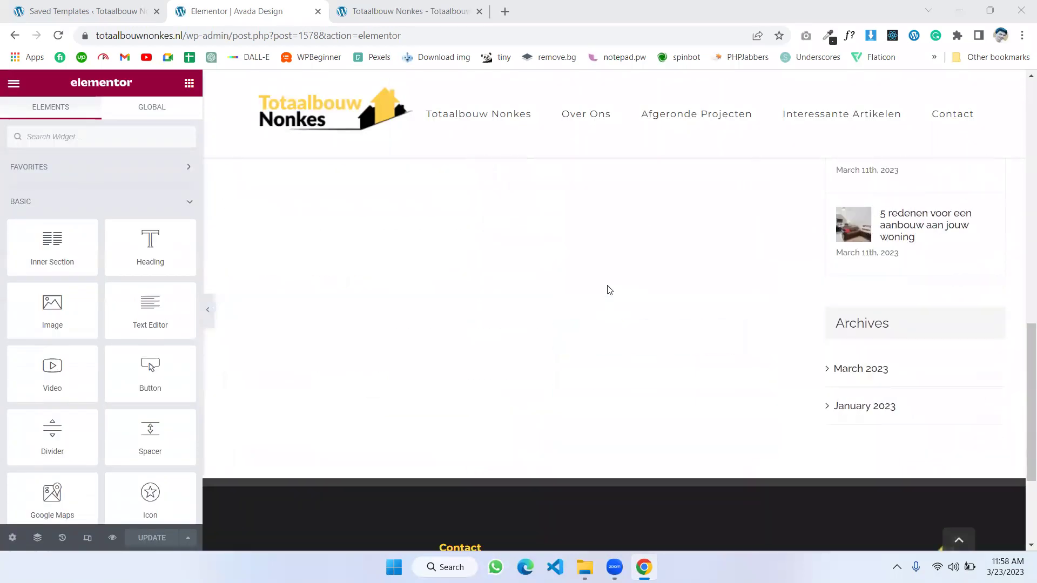
scroll(609, 290, up, 12)
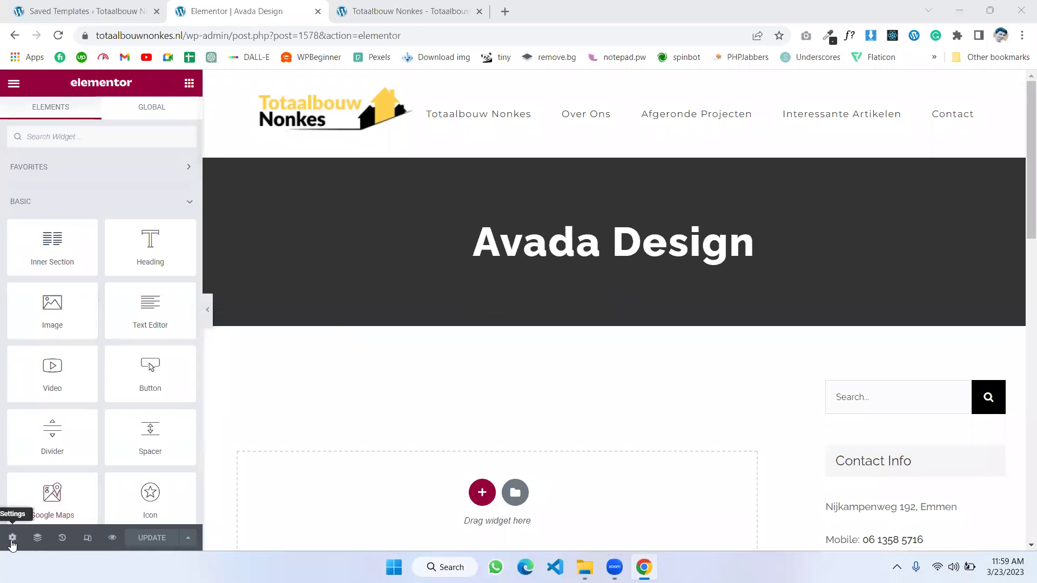
click(12, 538)
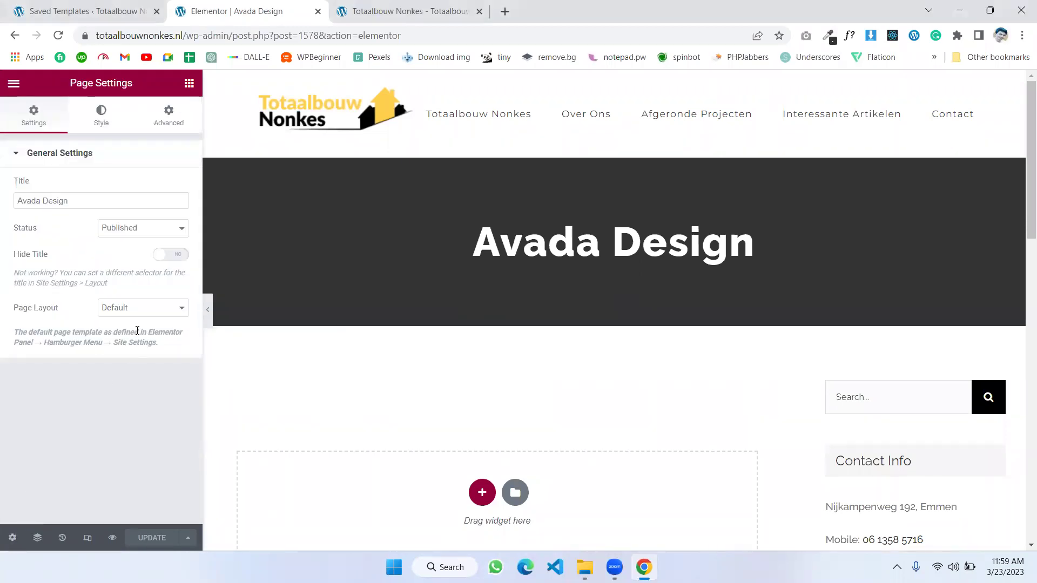
drag(10, 309, 59, 318)
click(121, 308)
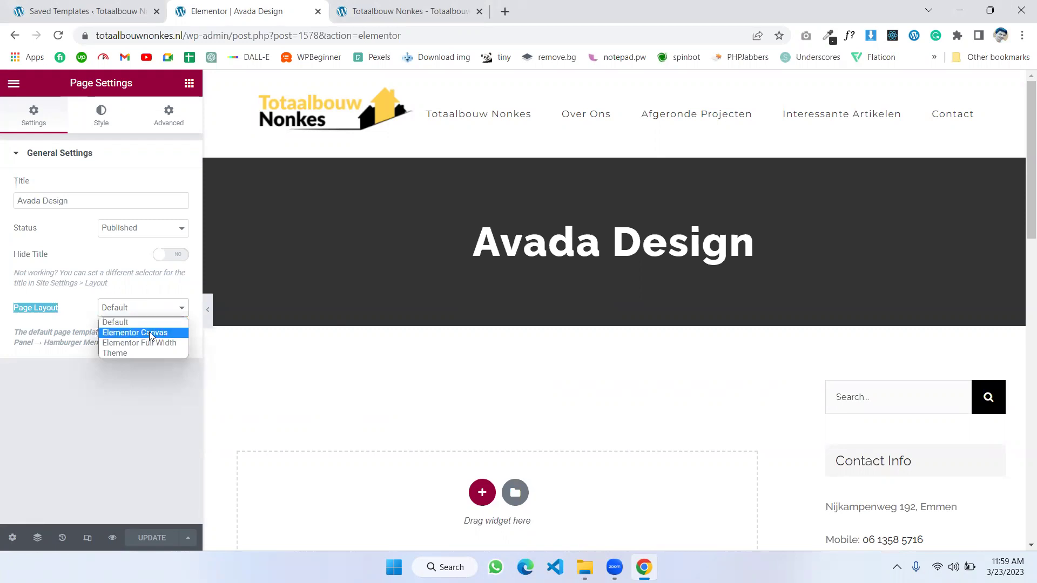
click(150, 335)
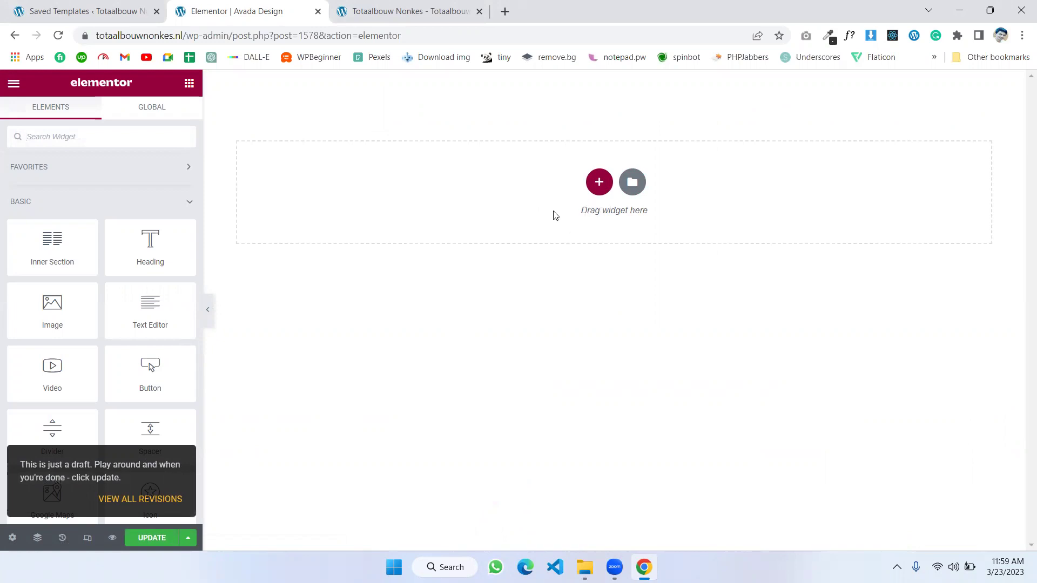
Insert the Design Blog block from the Blocks section of the Elementor library
click(637, 183)
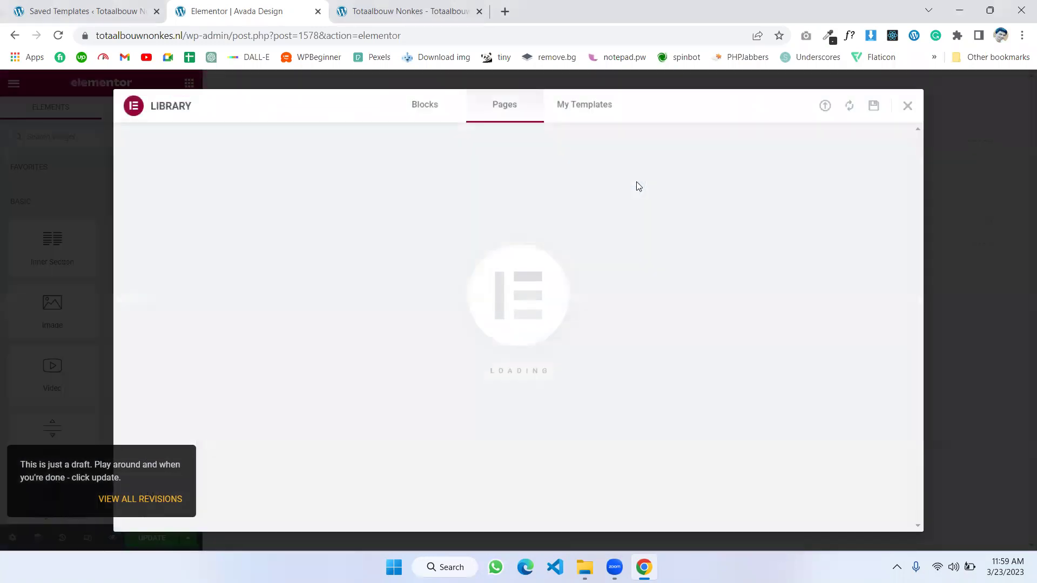
click(422, 110)
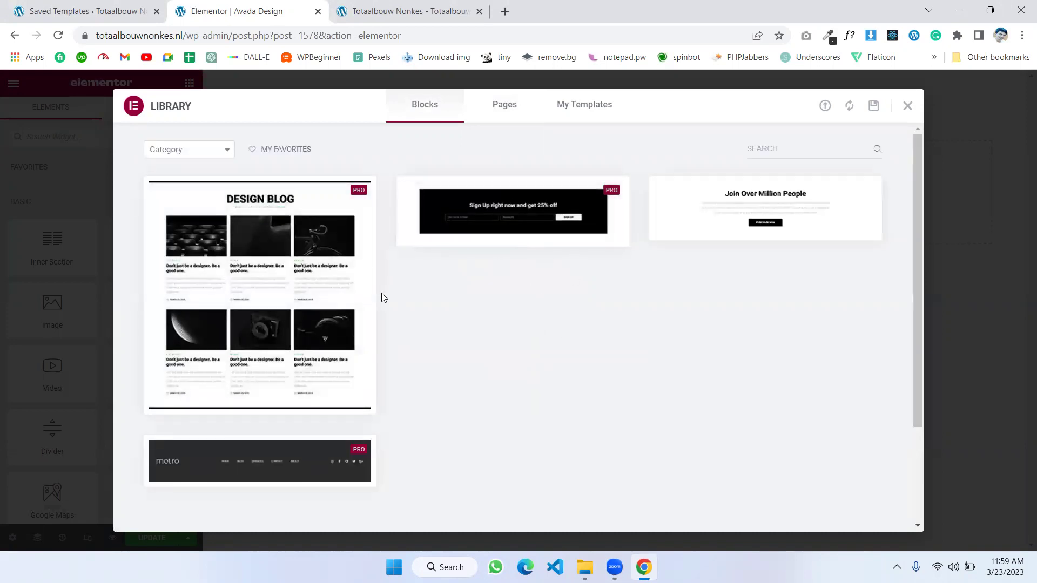
scroll(307, 335, down, 3)
scroll(408, 309, up, 3)
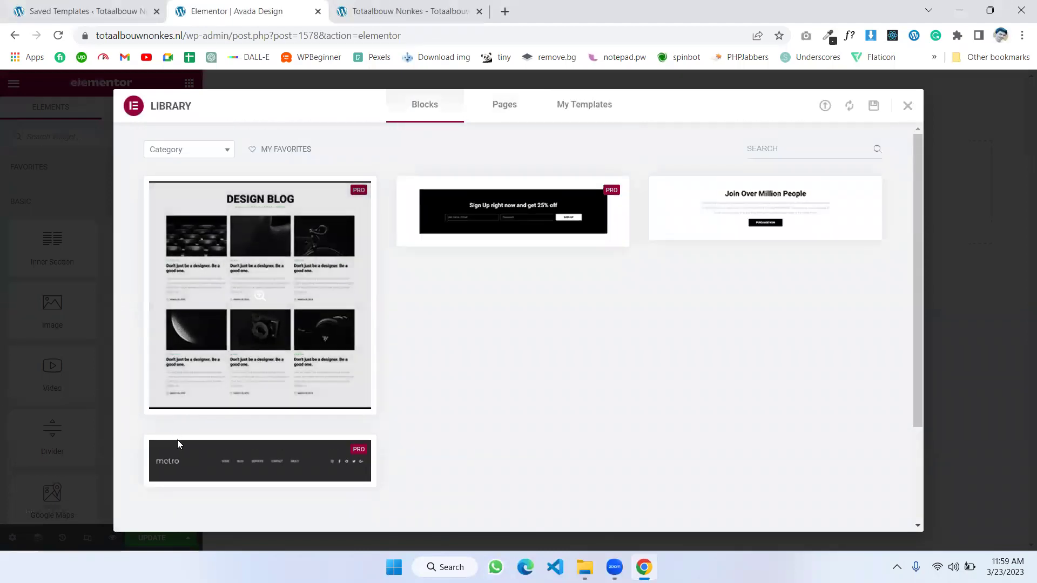
click(179, 406)
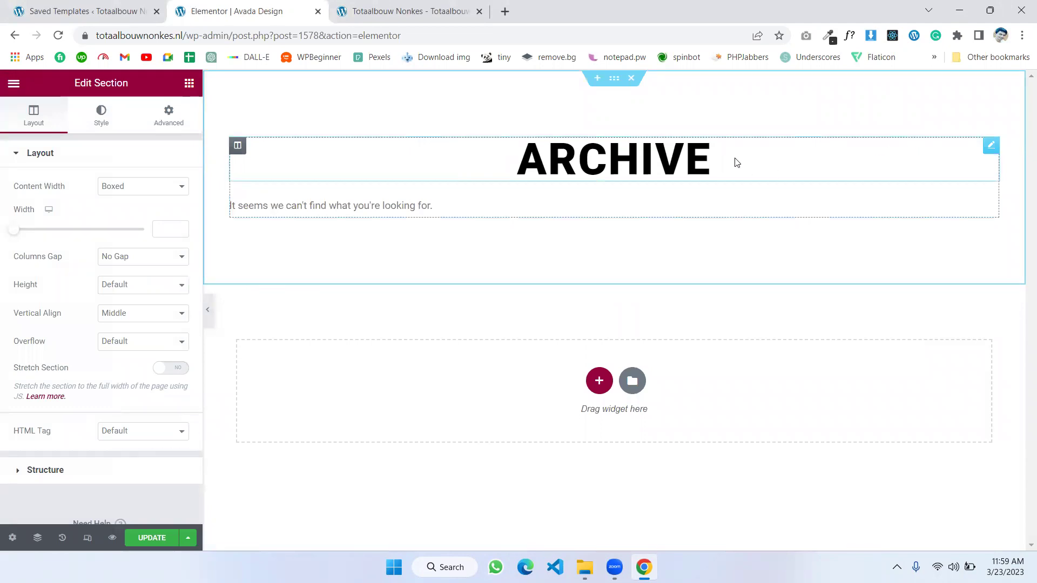
Delete the ARCHIVE heading and message sections, then add a two-column section
right_click(978, 157)
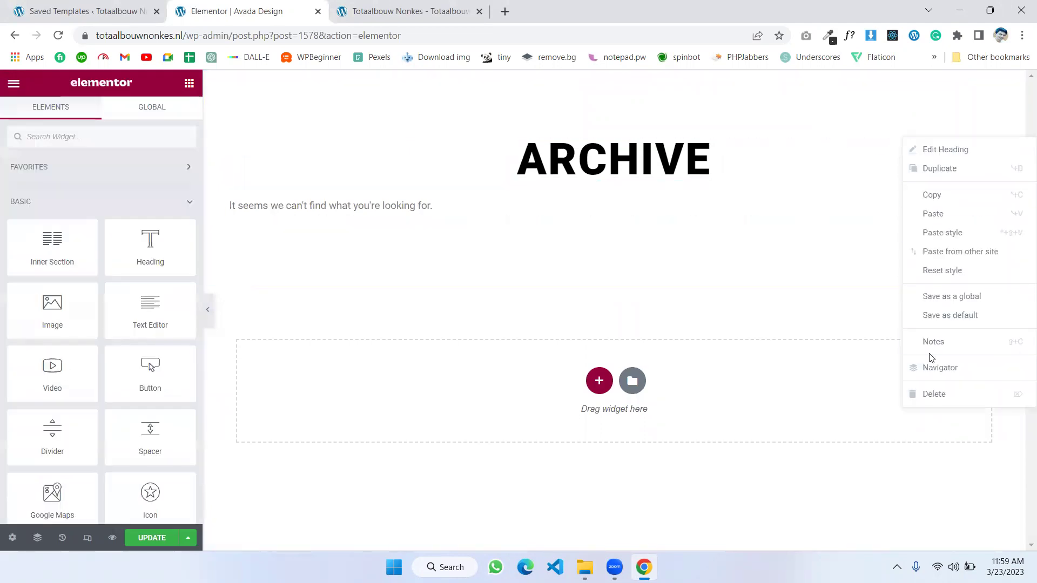
click(929, 394)
click(625, 79)
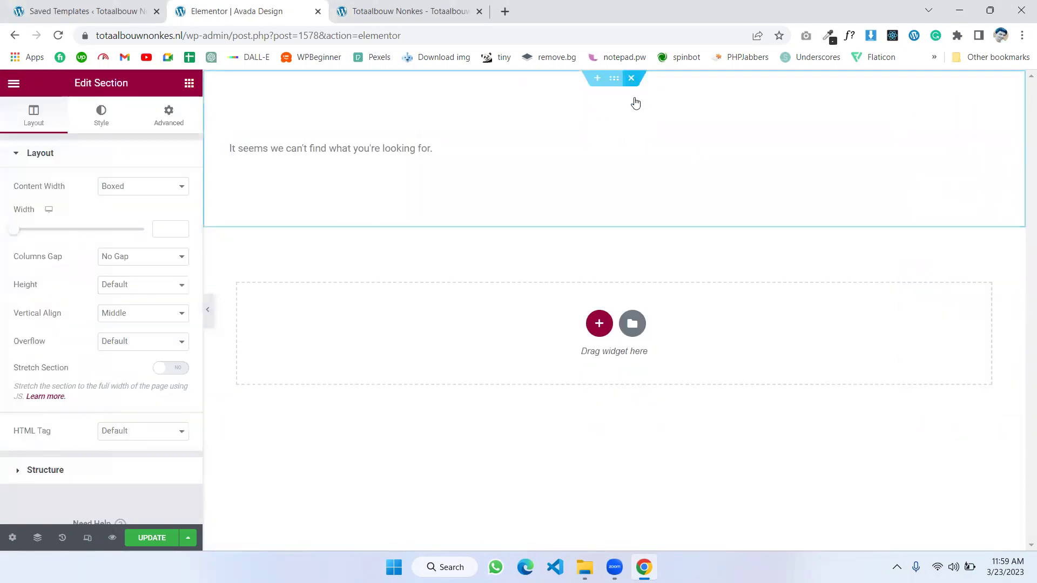
key(Delete)
click(599, 182)
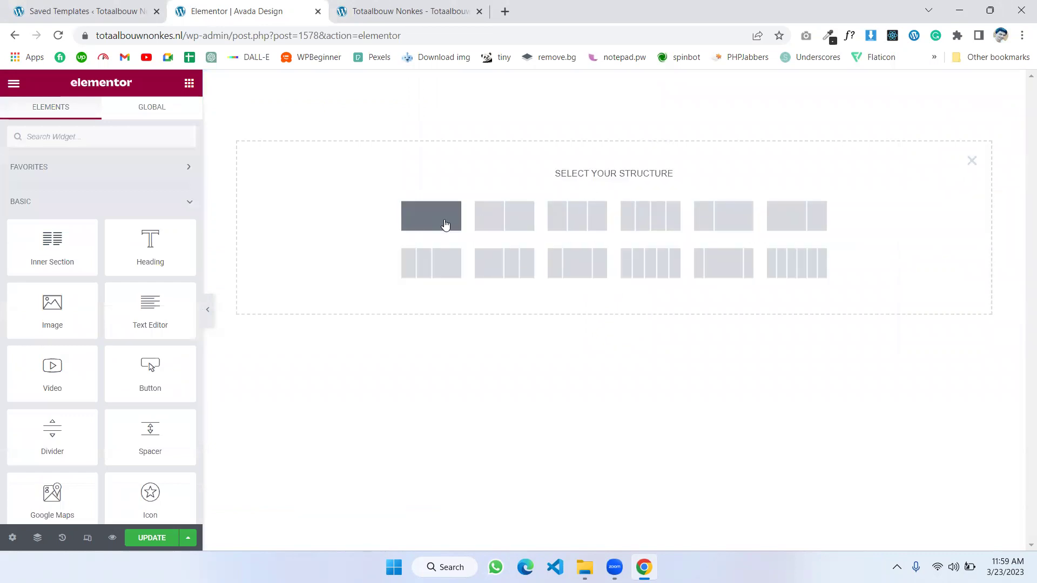
click(440, 218)
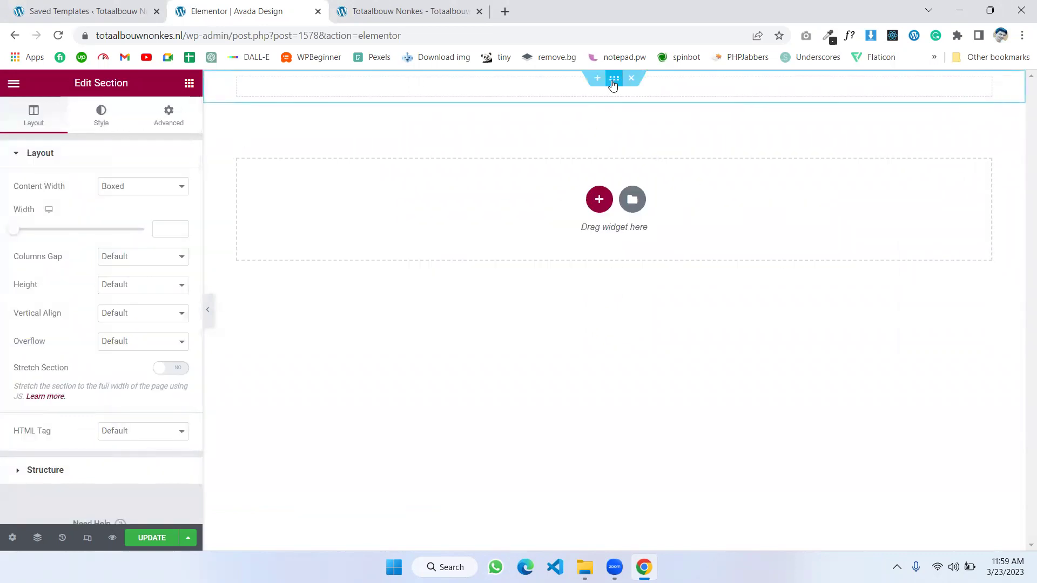
click(631, 81)
click(599, 199)
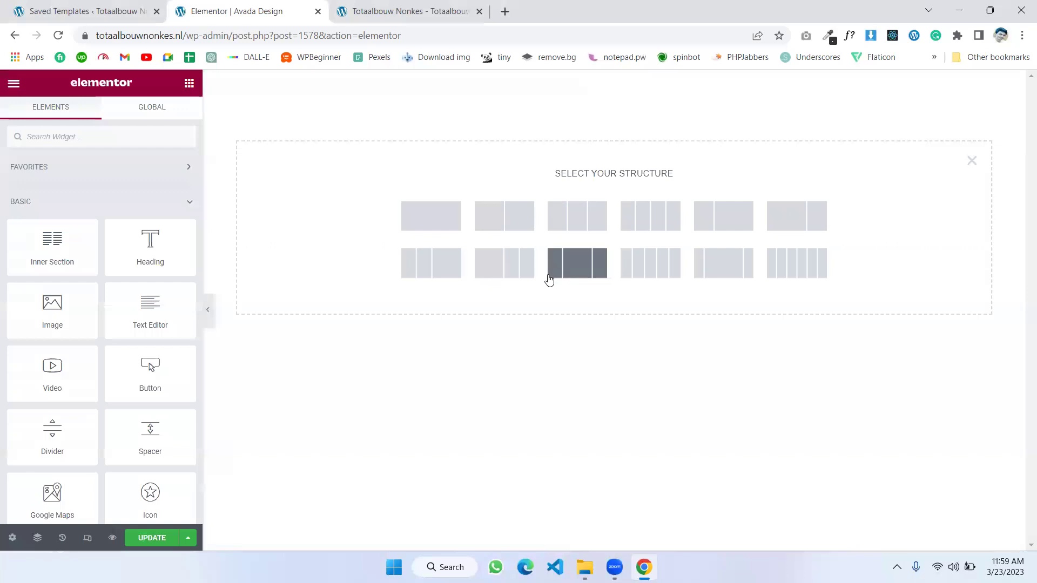
click(504, 219)
Place a Heading widget in the left column and an Image widget in the right
click(189, 83)
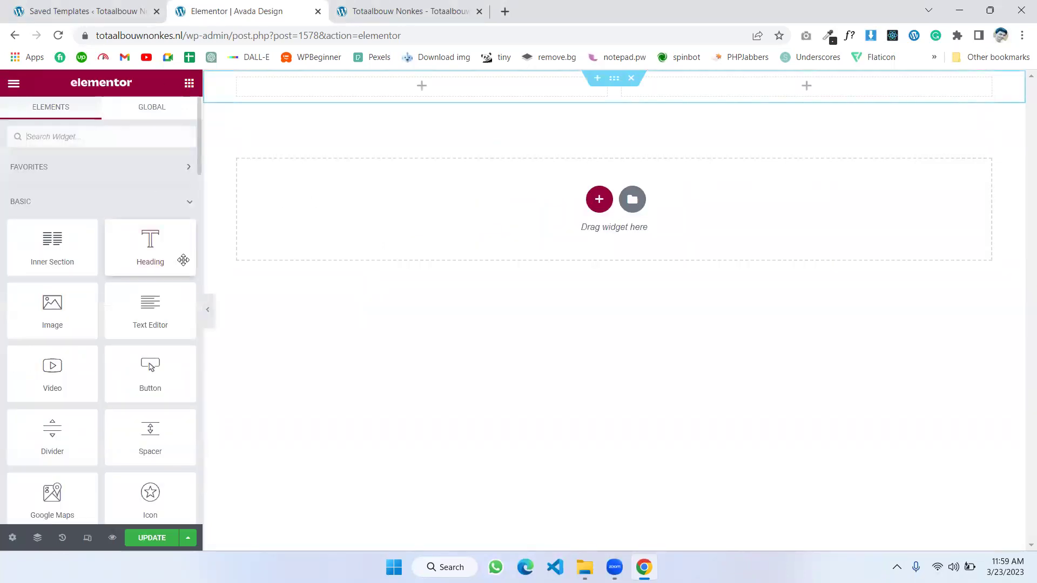
drag(183, 260, 385, 88)
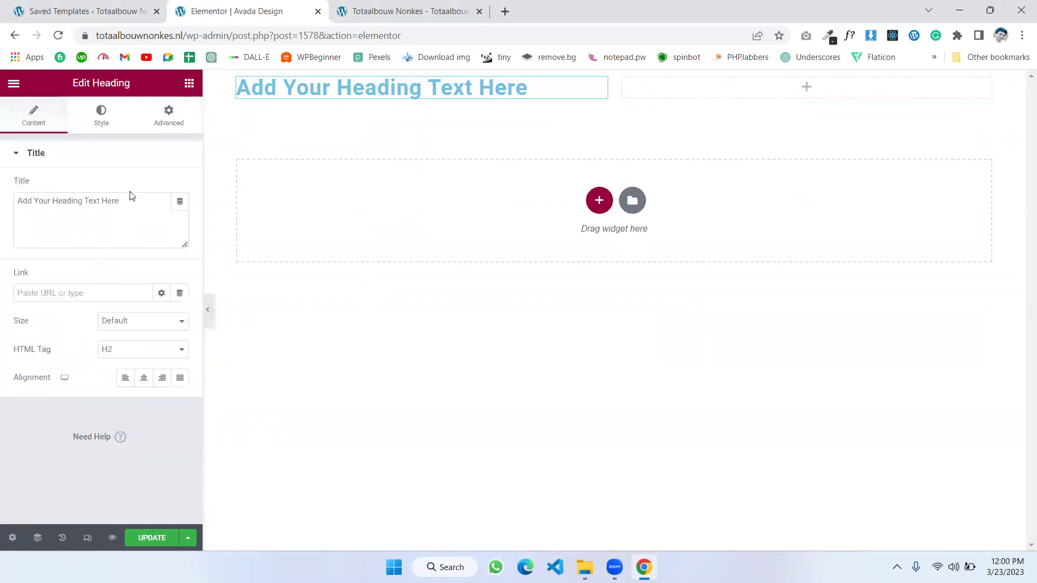
click(189, 84)
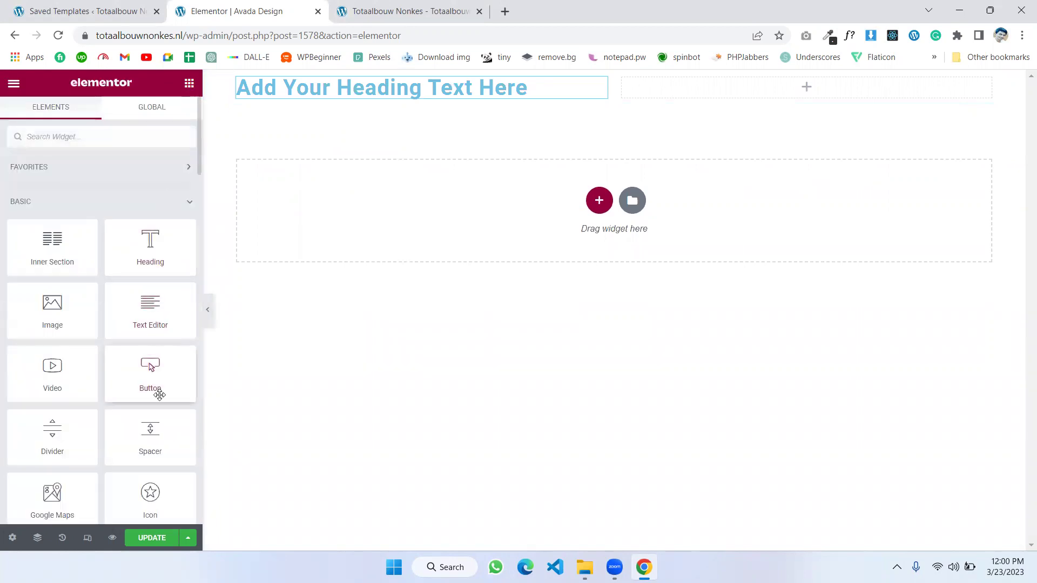
drag(52, 308, 756, 89)
Add a Text Editor under the heading and give the section 50 px top/bottom desktop padding
click(189, 84)
drag(149, 316, 387, 95)
click(225, 135)
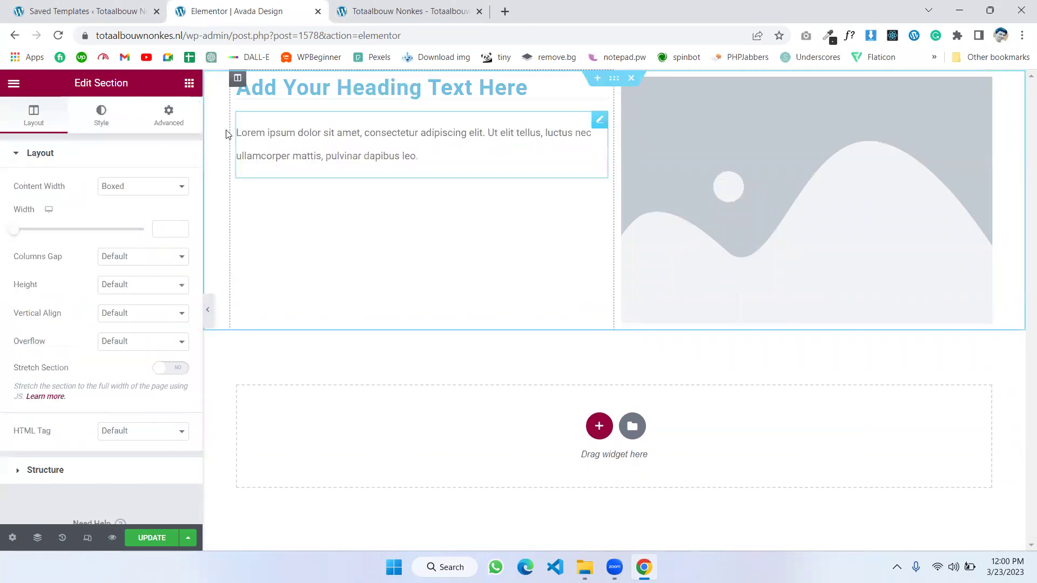
click(169, 116)
click(177, 258)
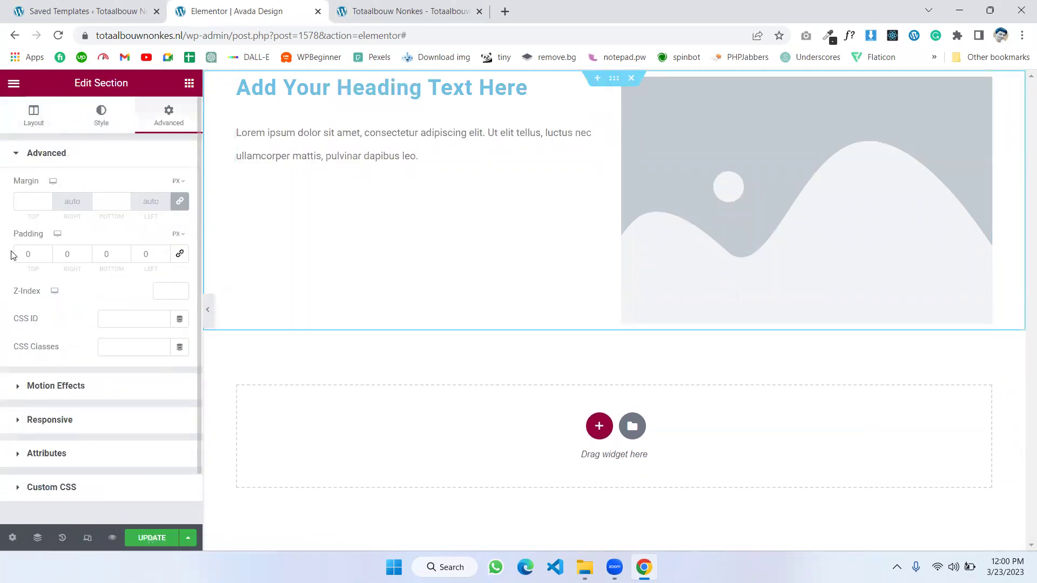
text(50)
click(111, 254)
text(50)
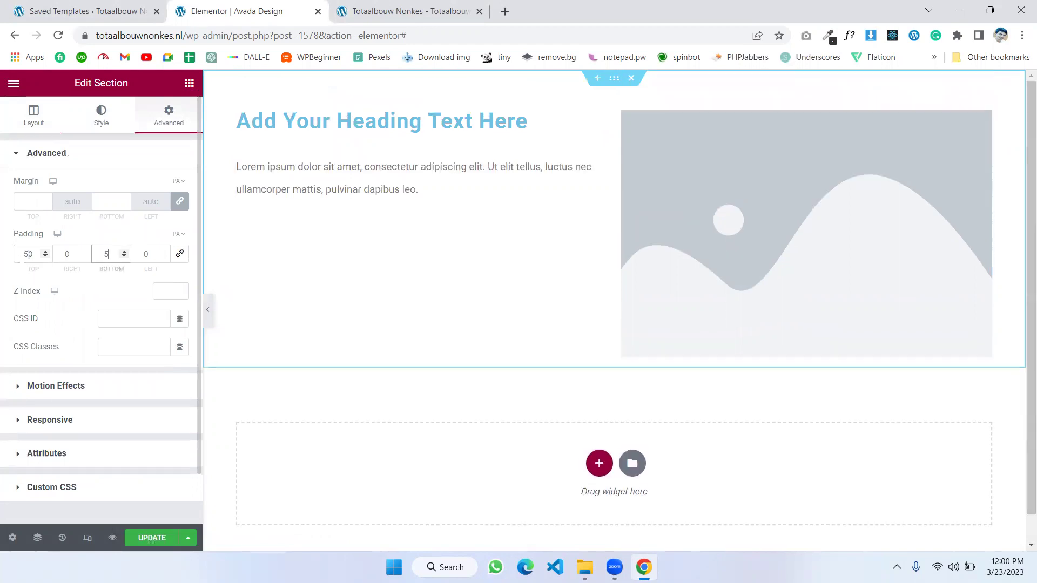
Set the section's tablet padding to 50 top/bottom and 20 left/right
click(87, 538)
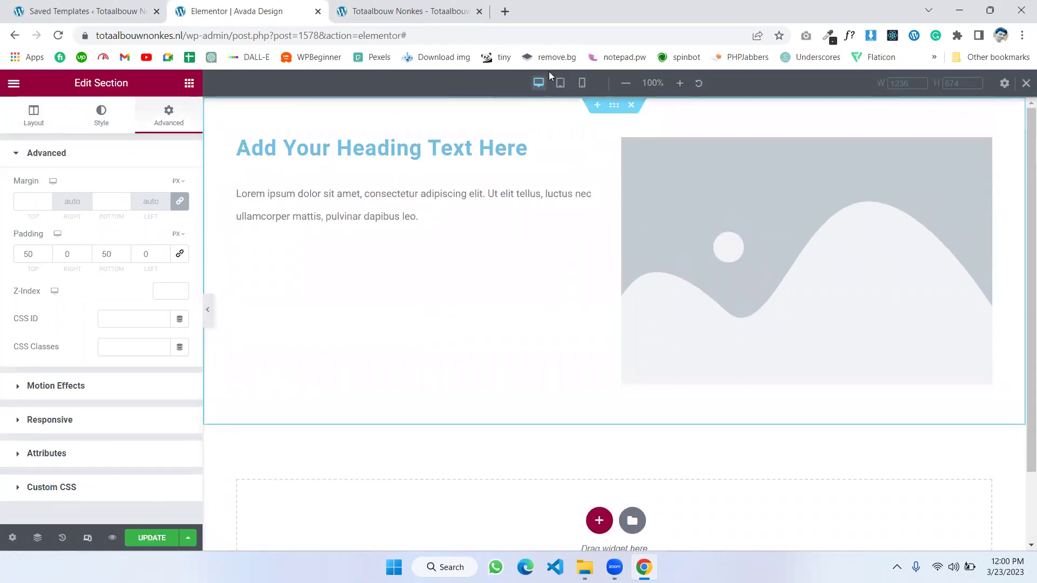
click(561, 83)
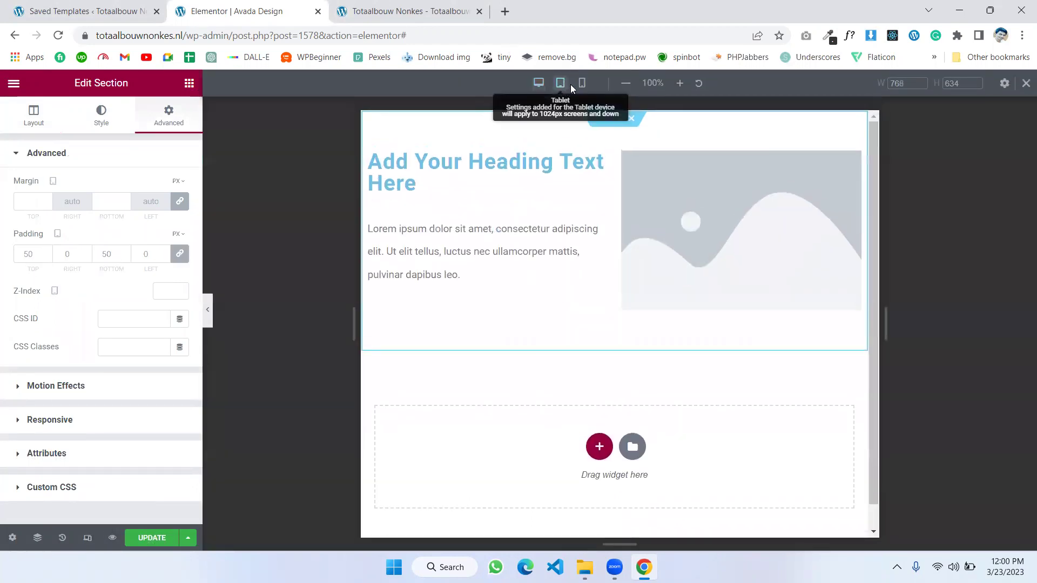
click(180, 254)
click(24, 261)
text(50)
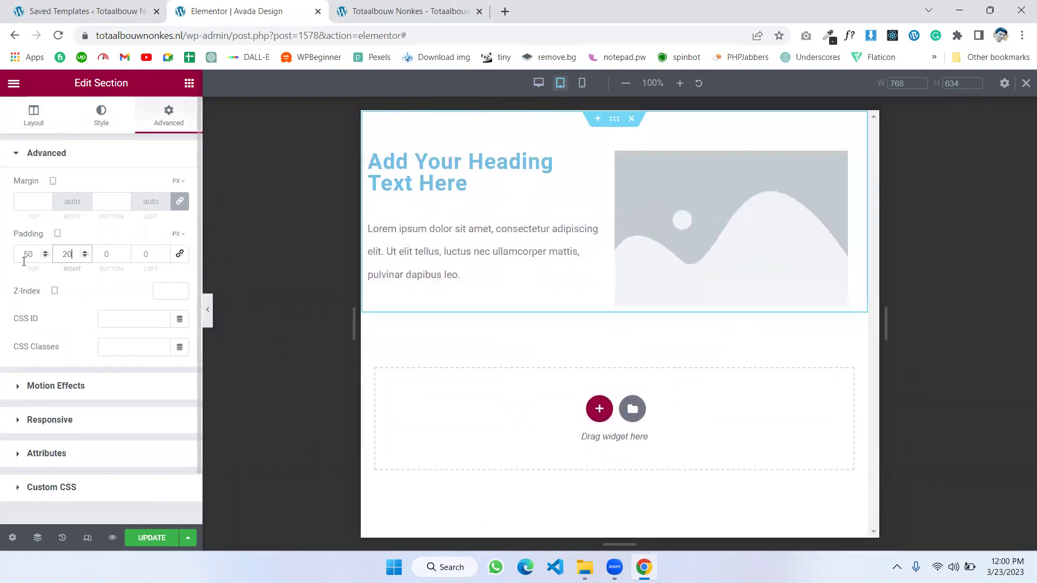
key(Tab)
text(20)
key(Tab)
text(50)
key(Tab)
text(20)
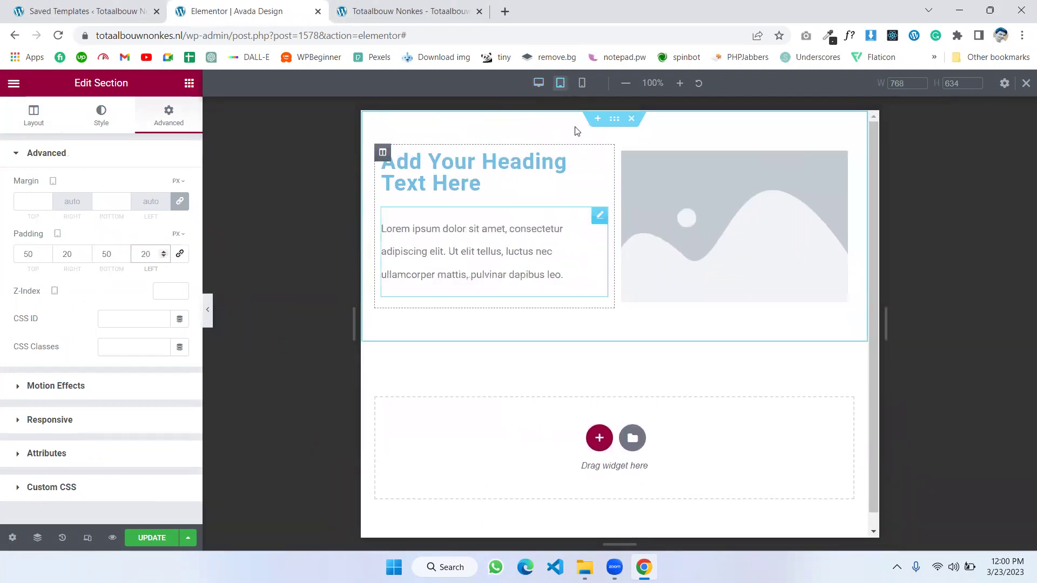
Set the section's mobile padding to 30 top/bottom and 15 left/right
click(582, 83)
click(18, 255)
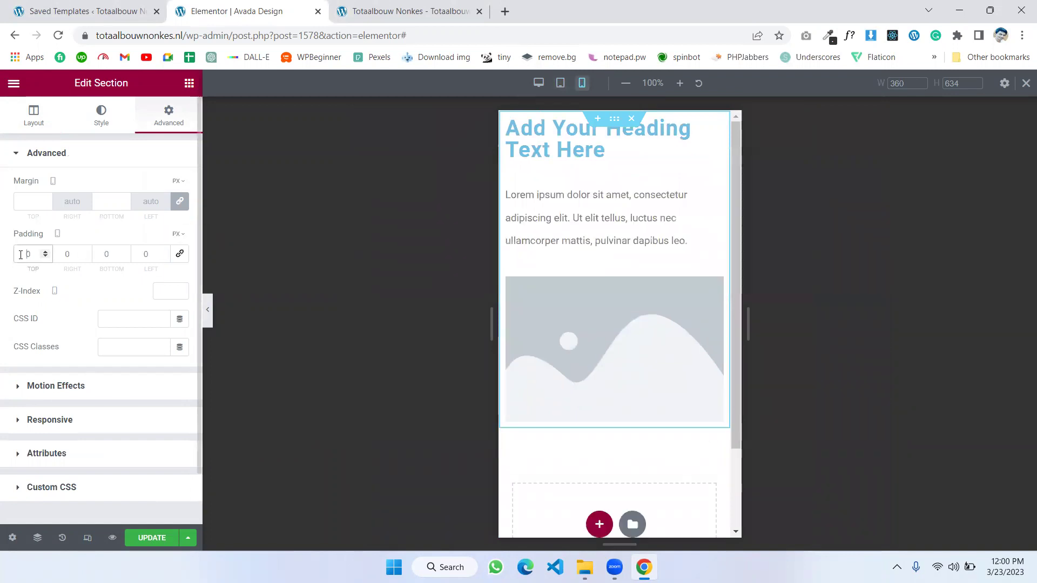
text(30)
key(Tab)
text(15)
key(Tab)
text(30)
key(Tab)
text(15)
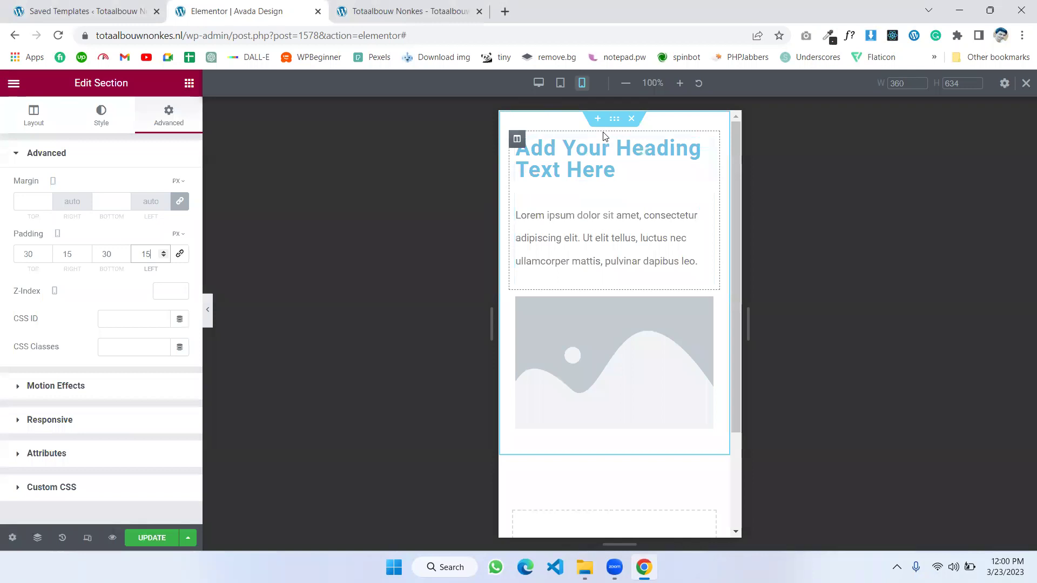
Colour the heading text with the #333333 global colour
click(1026, 82)
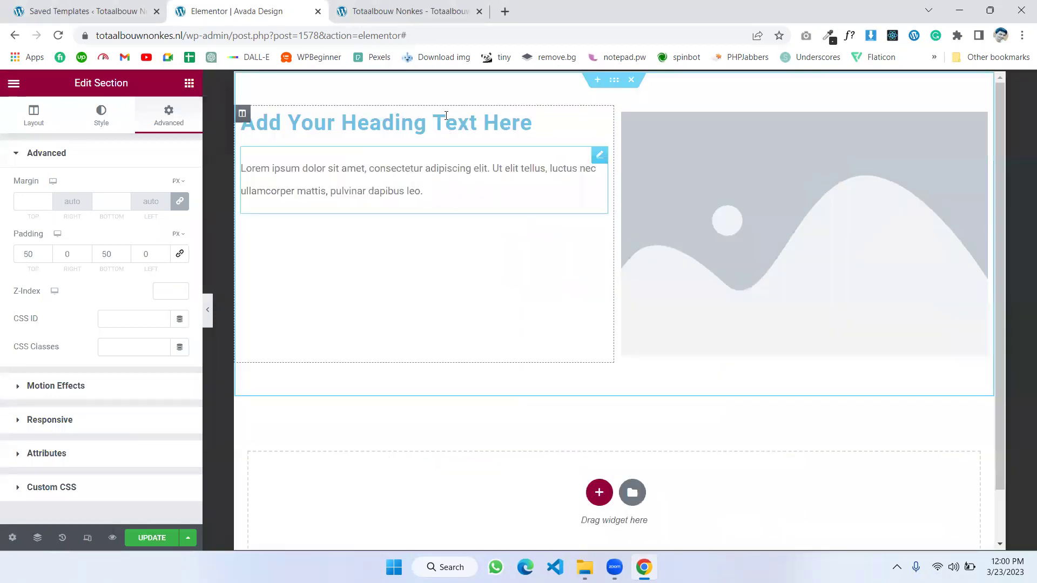
click(432, 121)
click(101, 119)
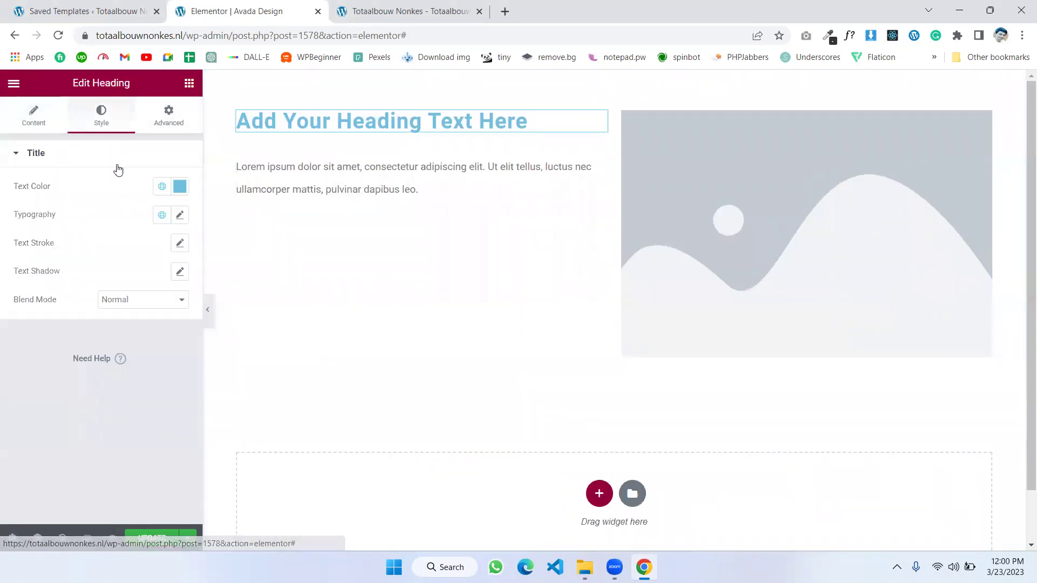
click(161, 188)
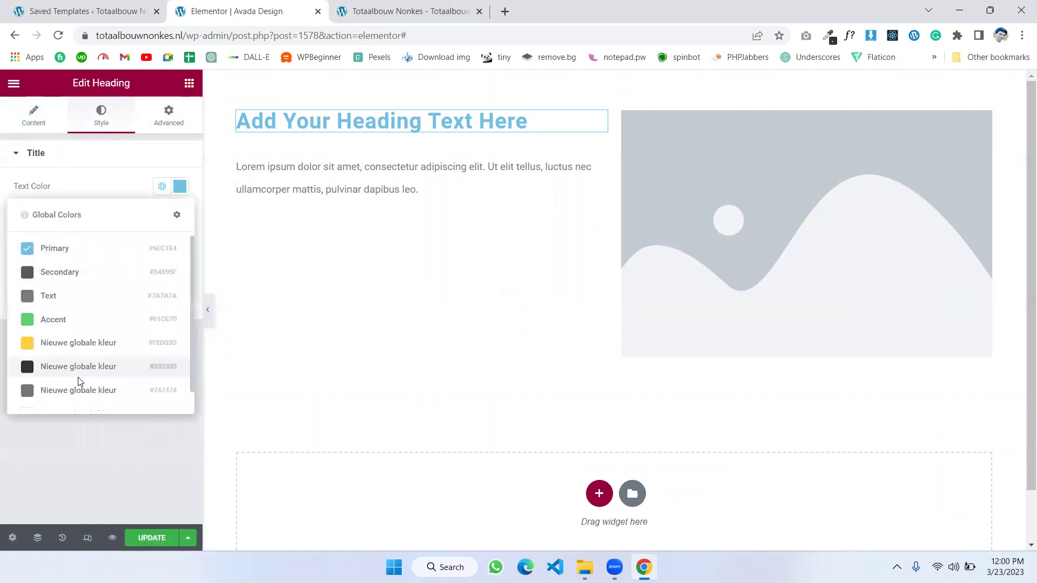
scroll(108, 351, down, 1)
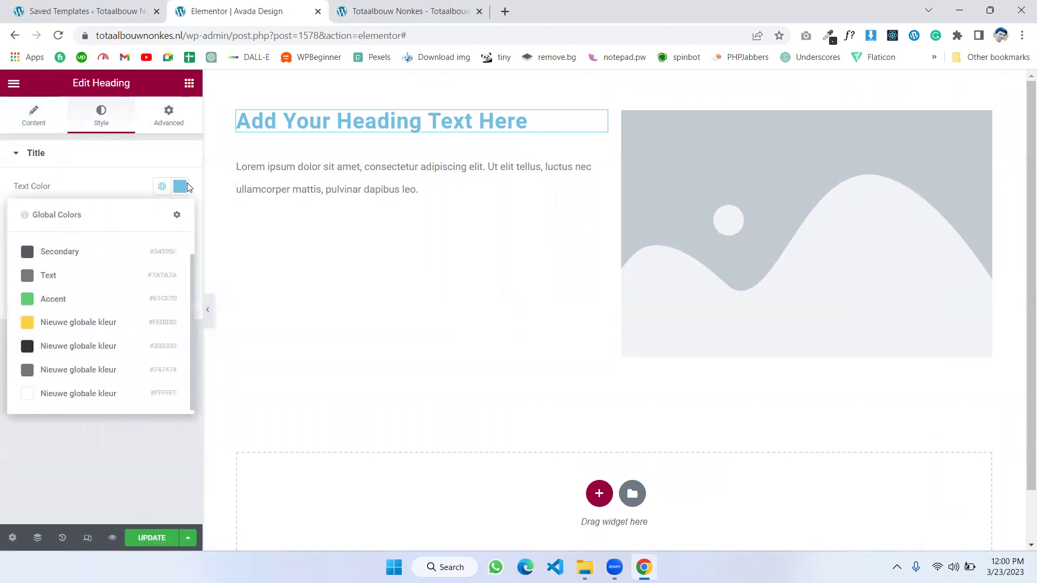
click(102, 347)
Colour the paragraph text with a dark grey global colour
click(363, 186)
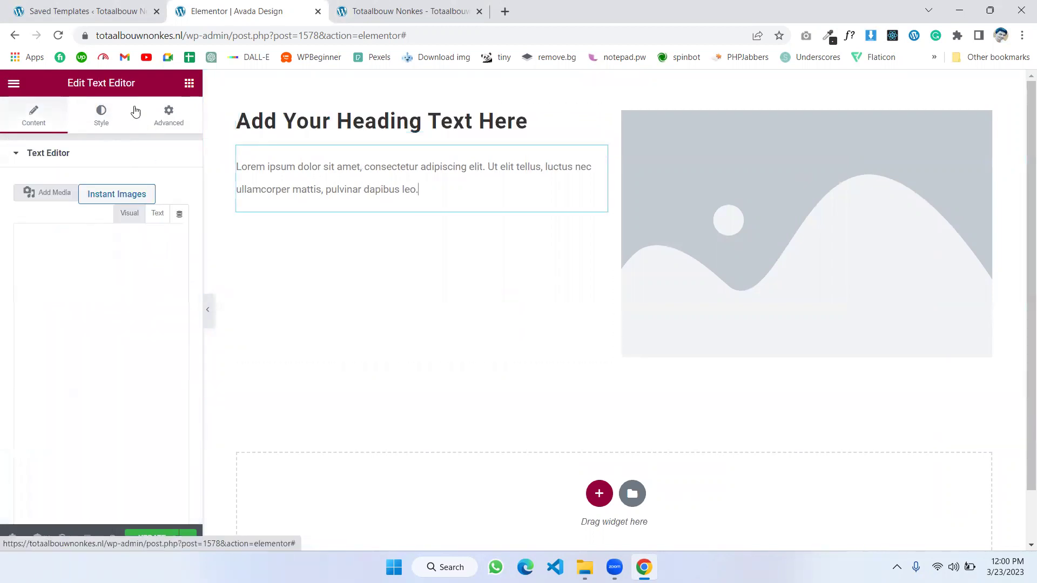
click(101, 114)
click(161, 215)
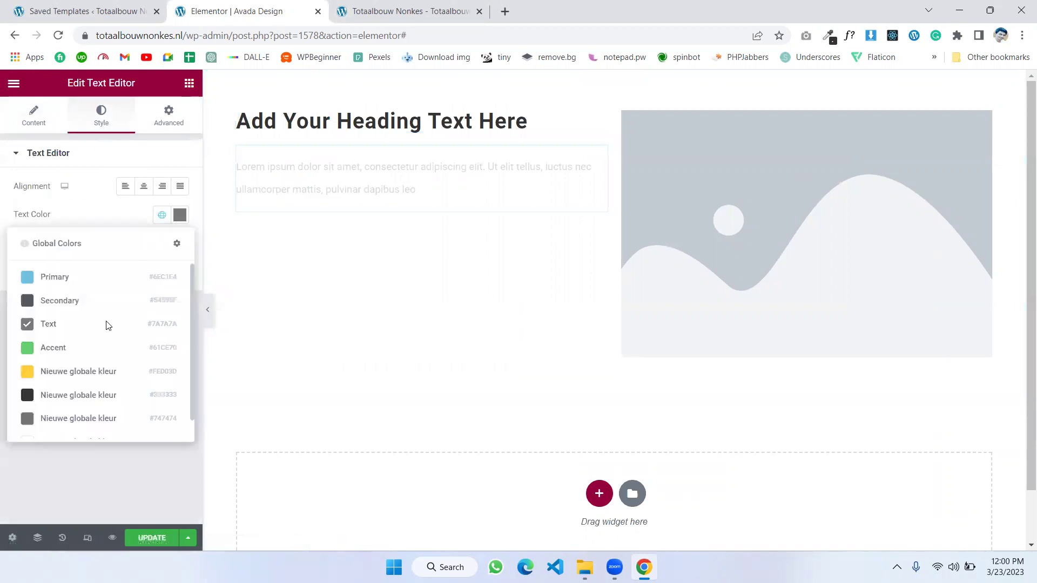
click(92, 400)
click(161, 215)
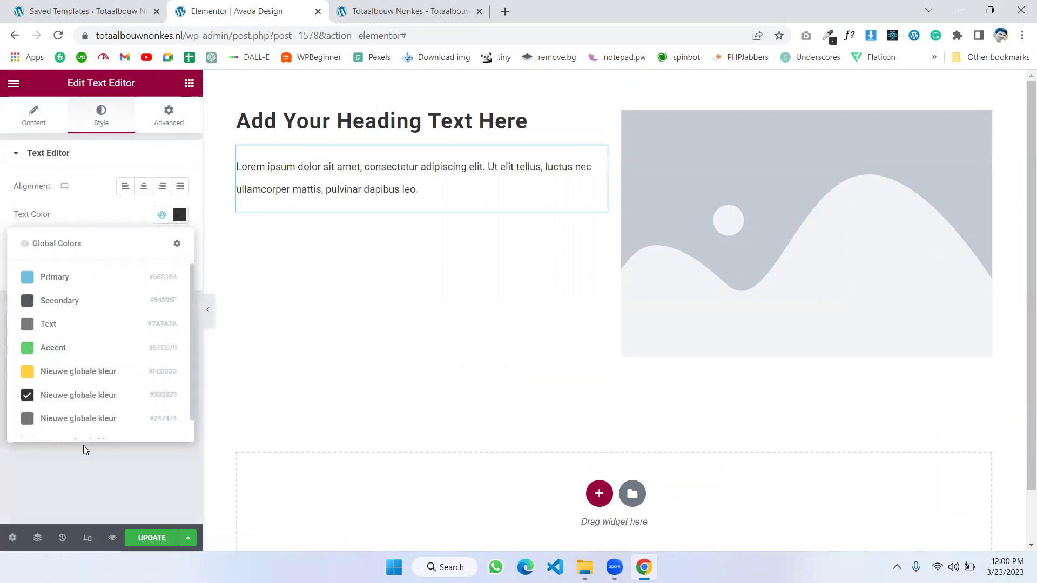
click(85, 421)
Swap the placeholder image for project4-featured-construction.jpg from the Media Library
click(714, 255)
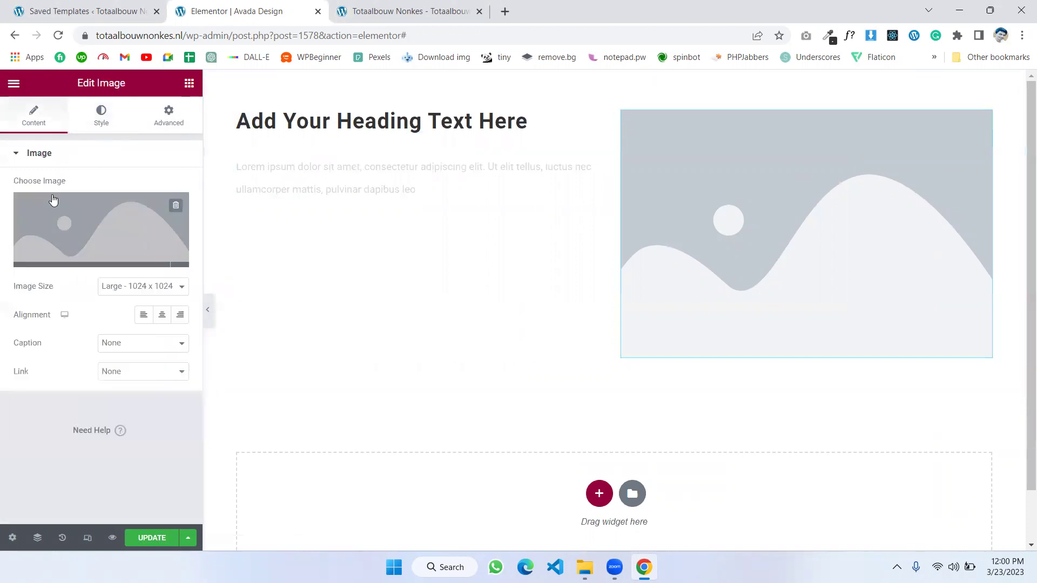
click(104, 215)
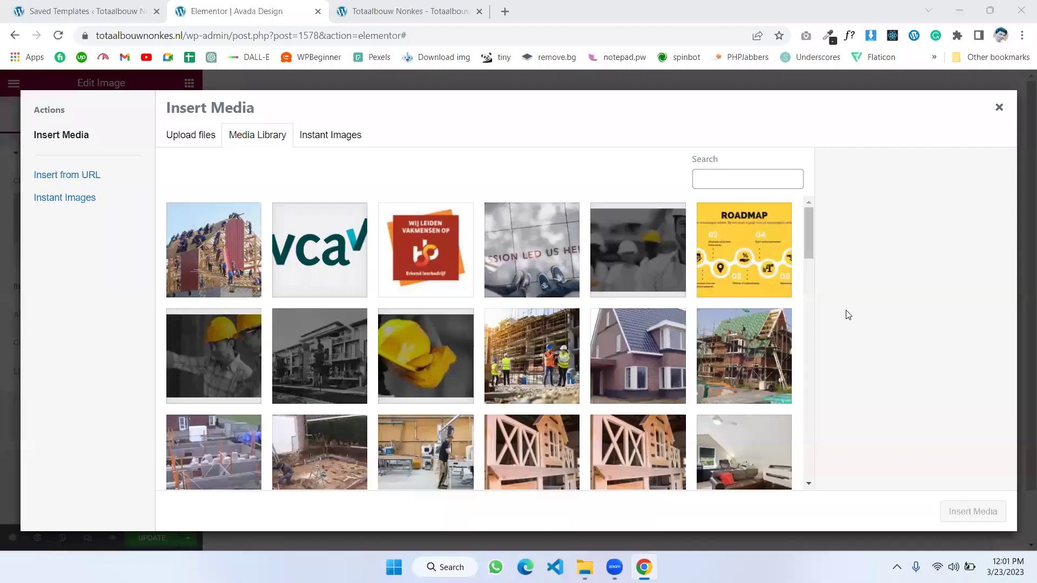
scroll(528, 348, down, 3)
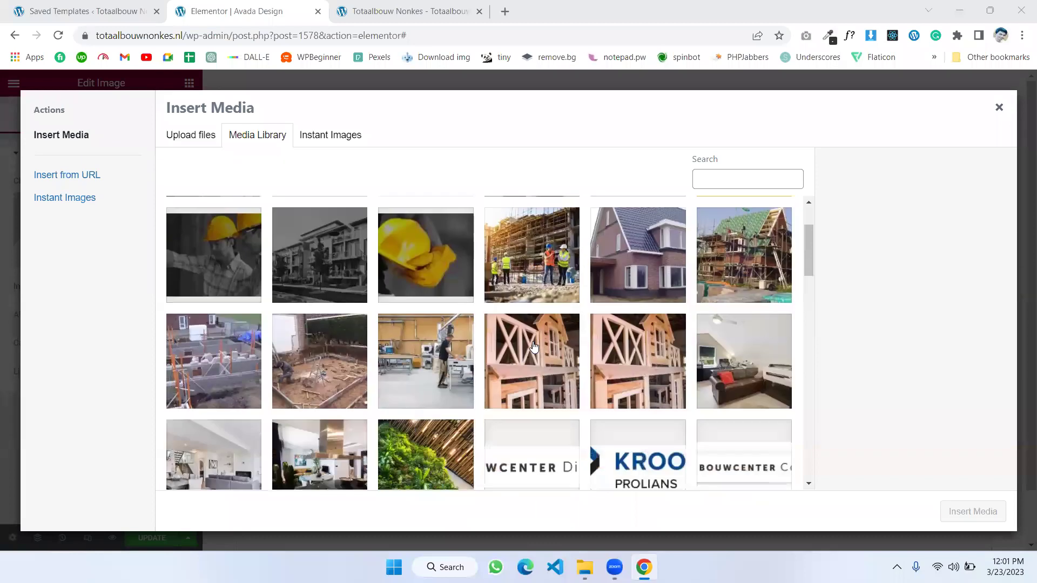
scroll(621, 340, up, 3)
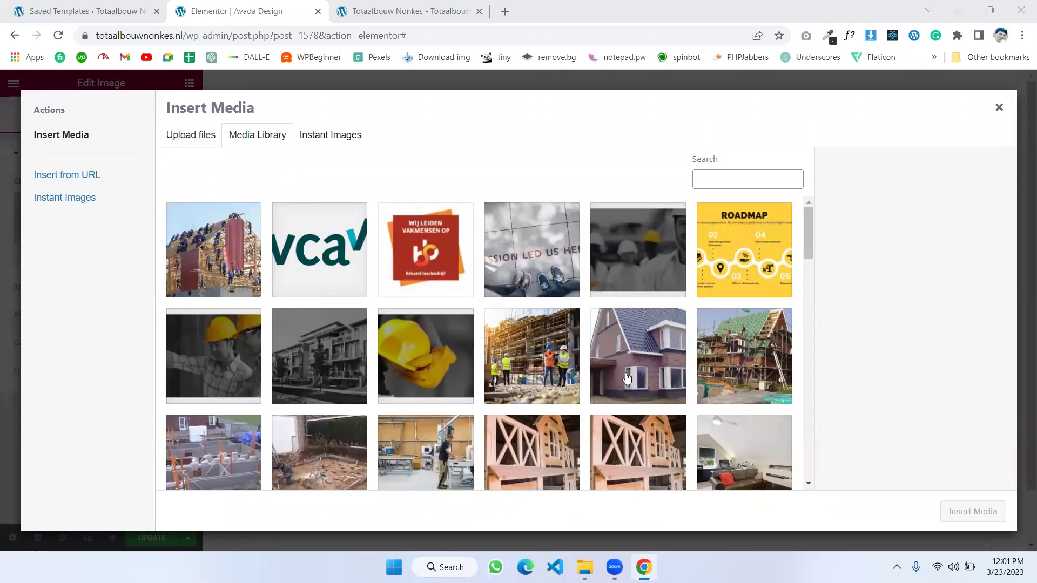
scroll(626, 378, down, 5)
scroll(351, 359, down, 15)
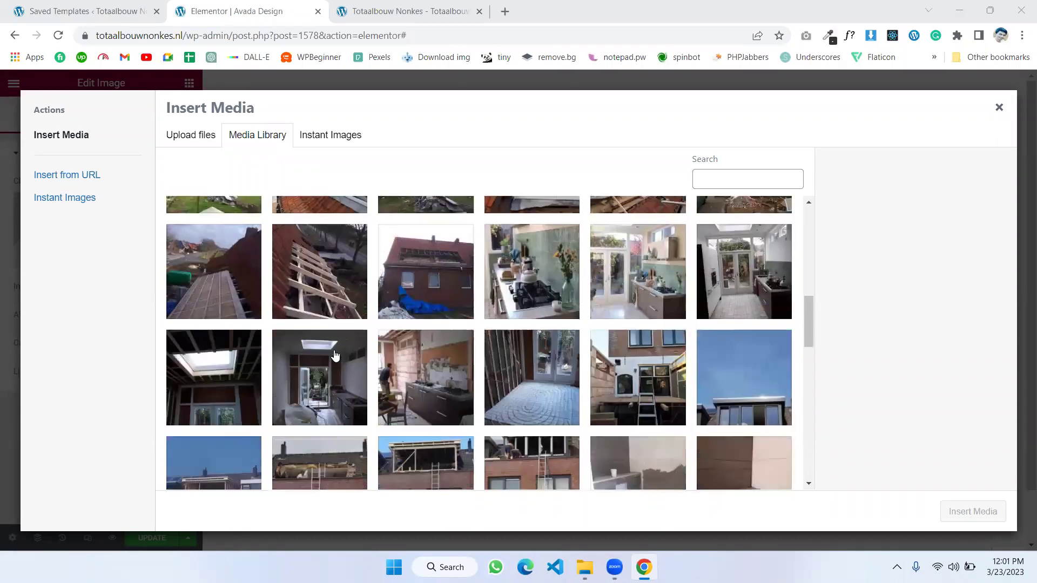
scroll(375, 330, down, 5)
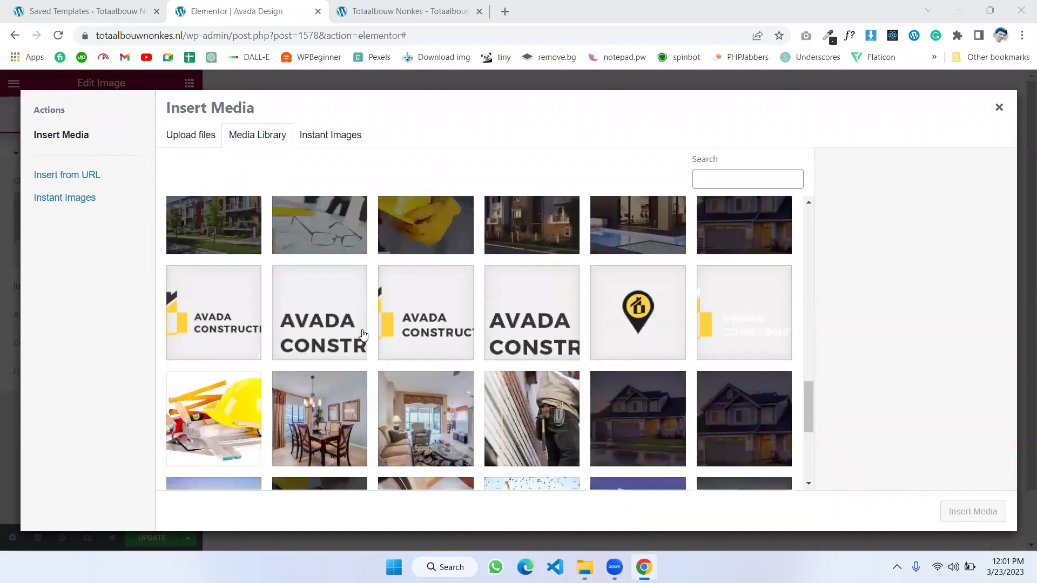
click(214, 332)
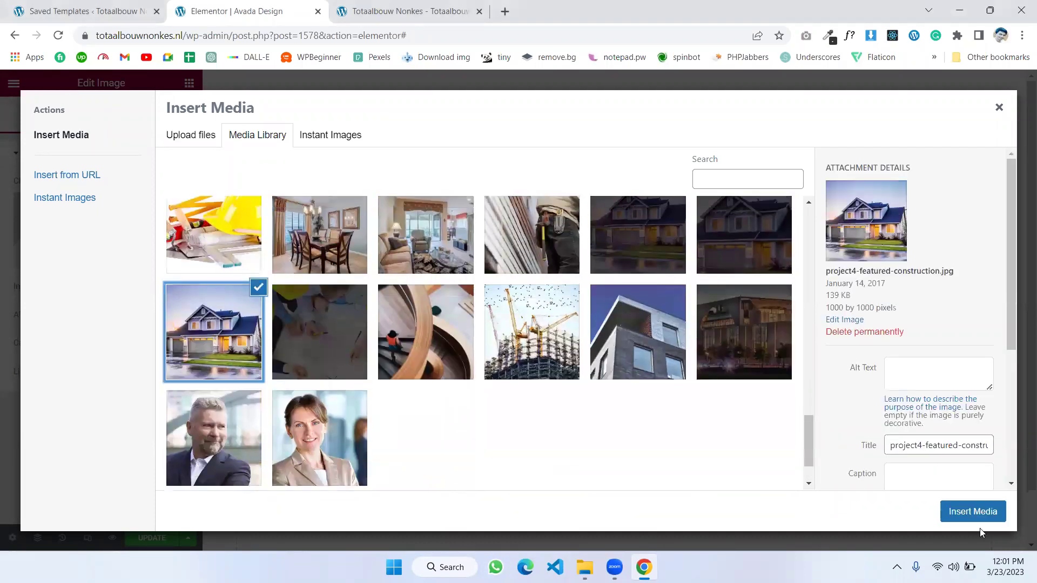
click(967, 511)
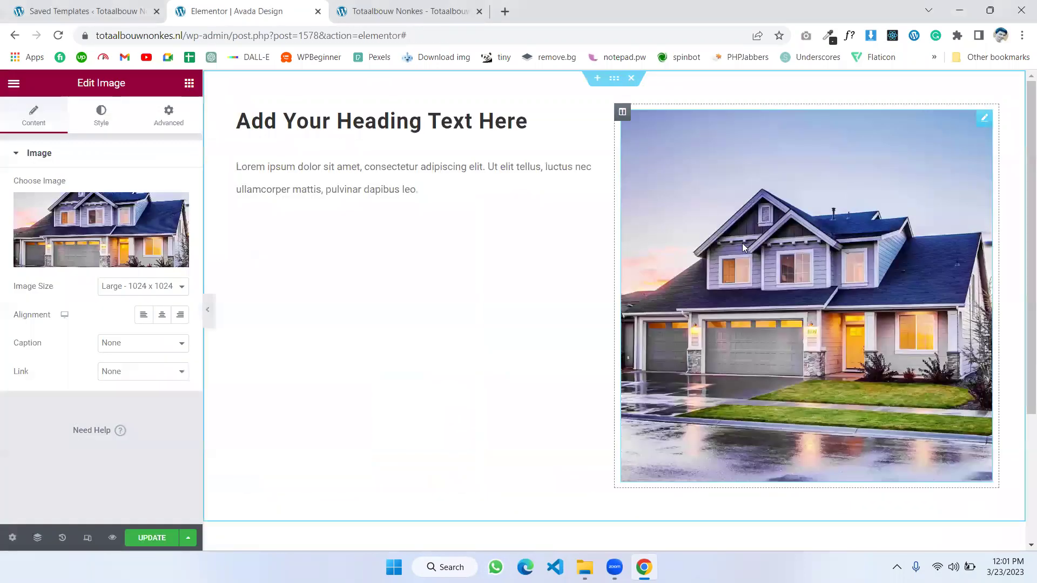
Vertically center the heading and paragraph in the left column beside the house image
click(238, 112)
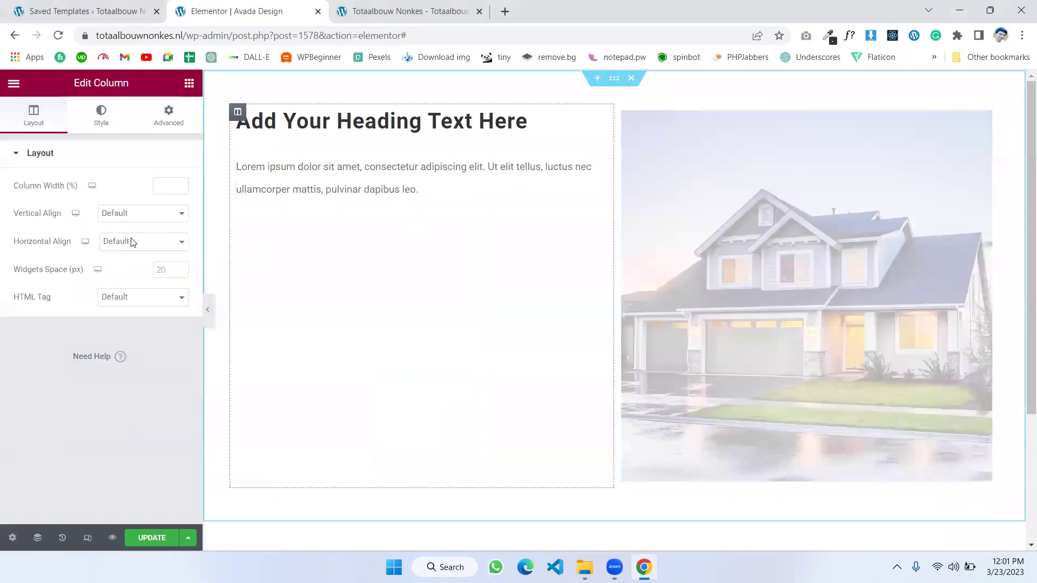
click(137, 214)
click(141, 250)
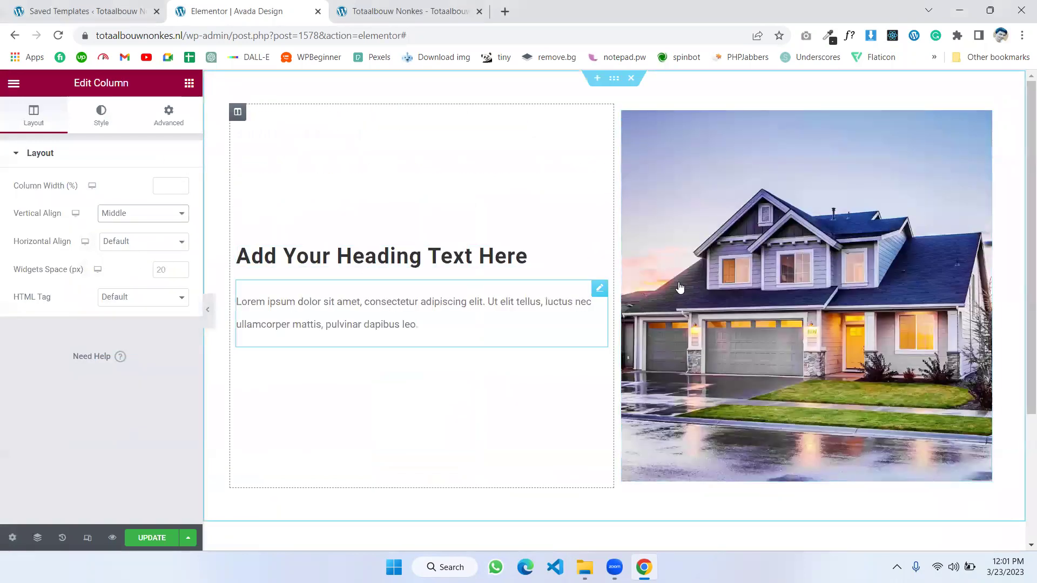
click(424, 258)
click(439, 330)
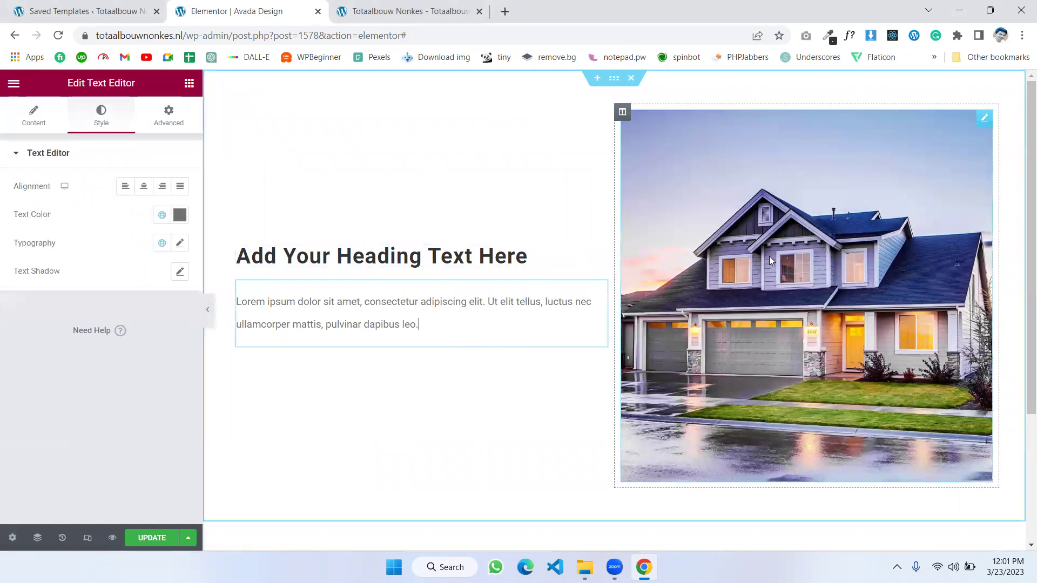
Give the house image a softer box shadow, rgba(0,0,0,0.14), and 10 px rounded corners
click(769, 256)
click(101, 111)
scroll(143, 270, down, 3)
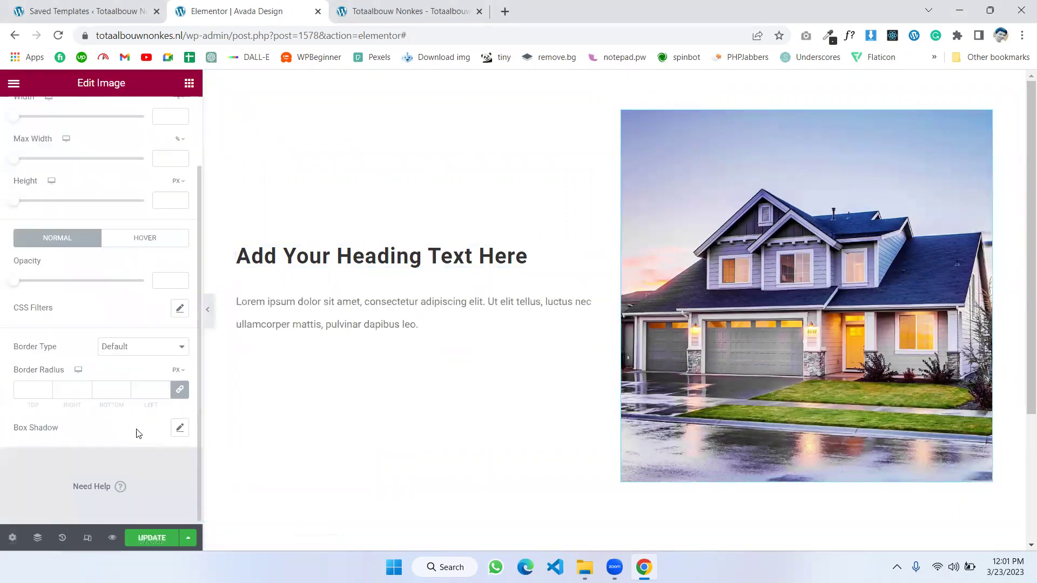
click(180, 425)
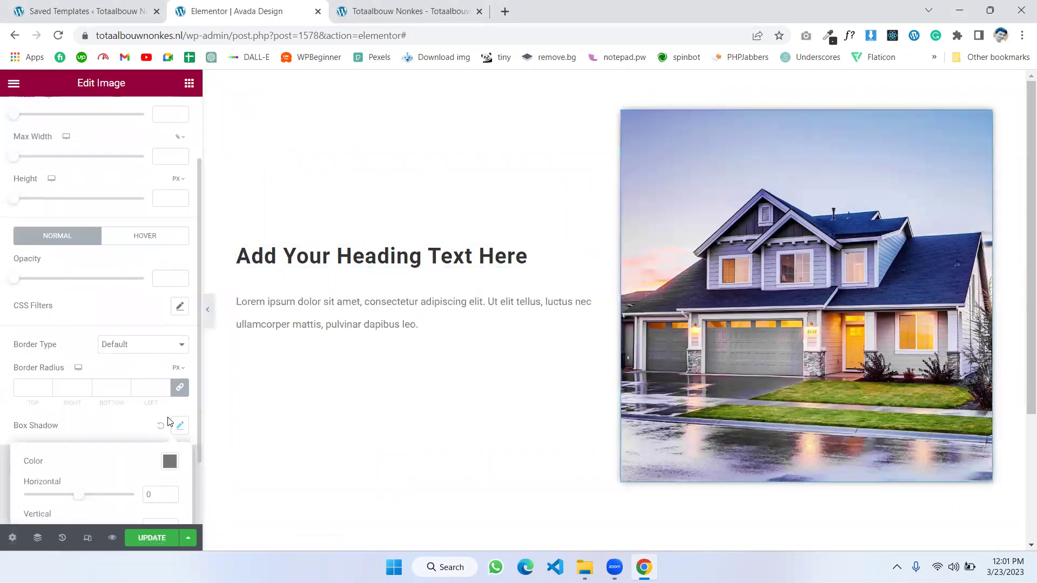
click(171, 462)
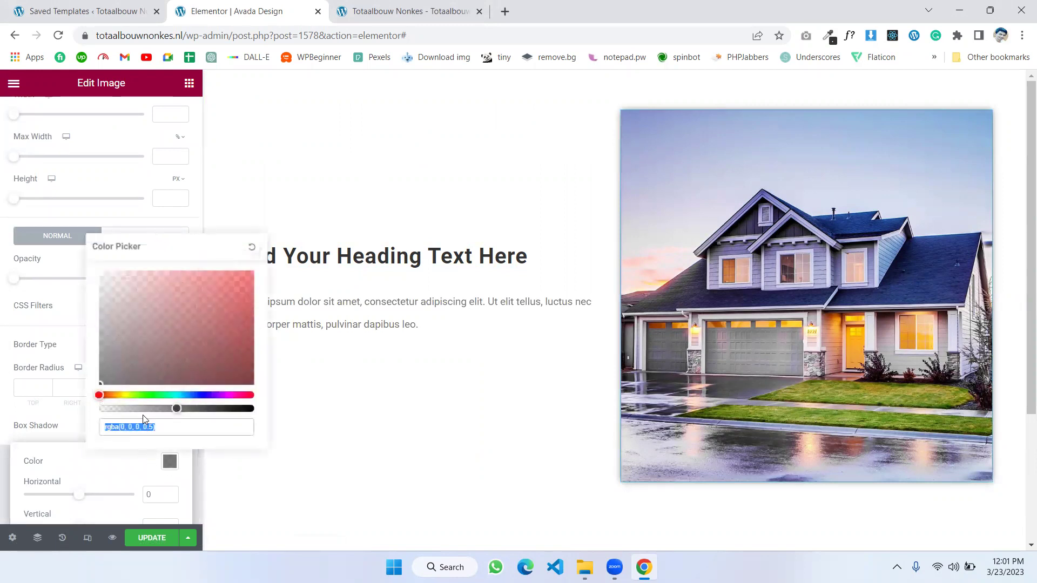
drag(143, 409, 120, 408)
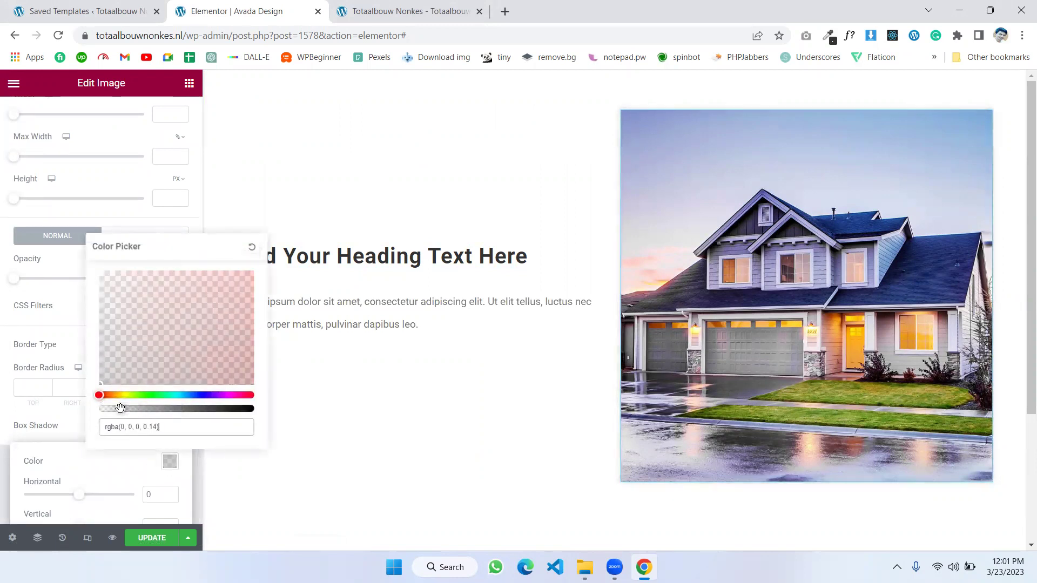
click(80, 389)
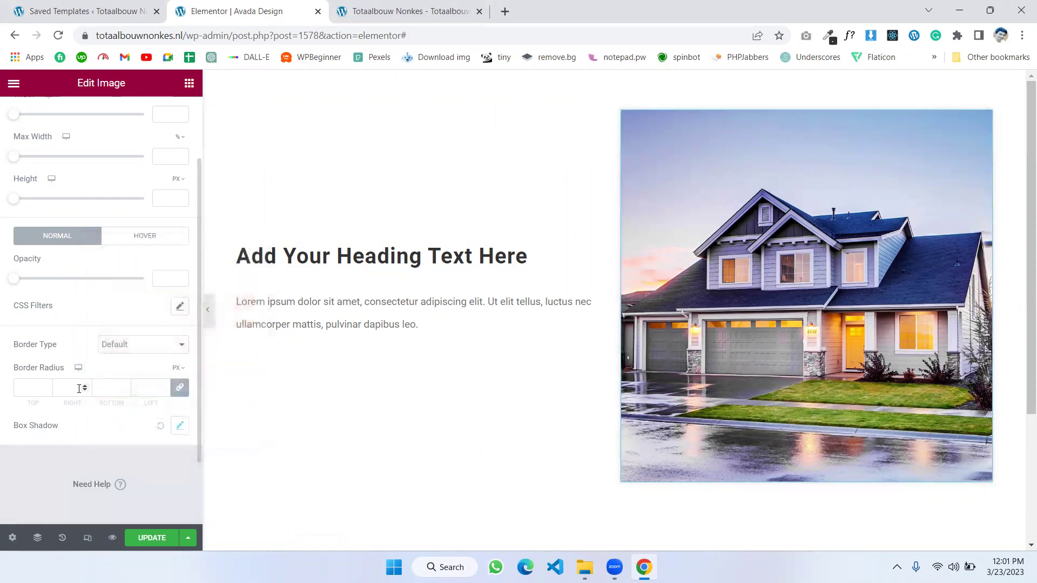
text(10)
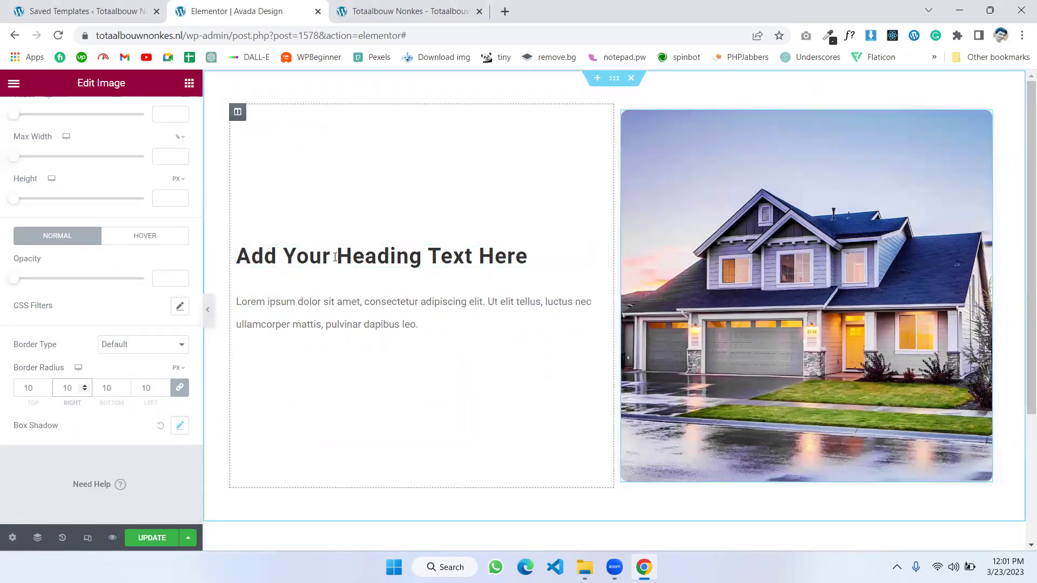
scroll(567, 241, down, 3)
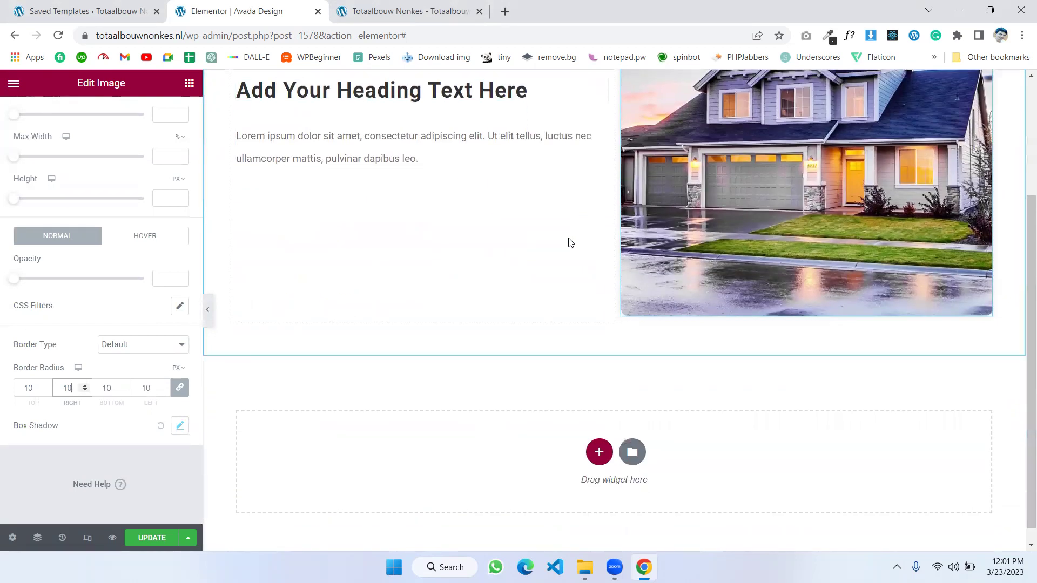
scroll(562, 236, up, 2)
Preview the heading at mobile width and open its mobile font size setting
click(297, 218)
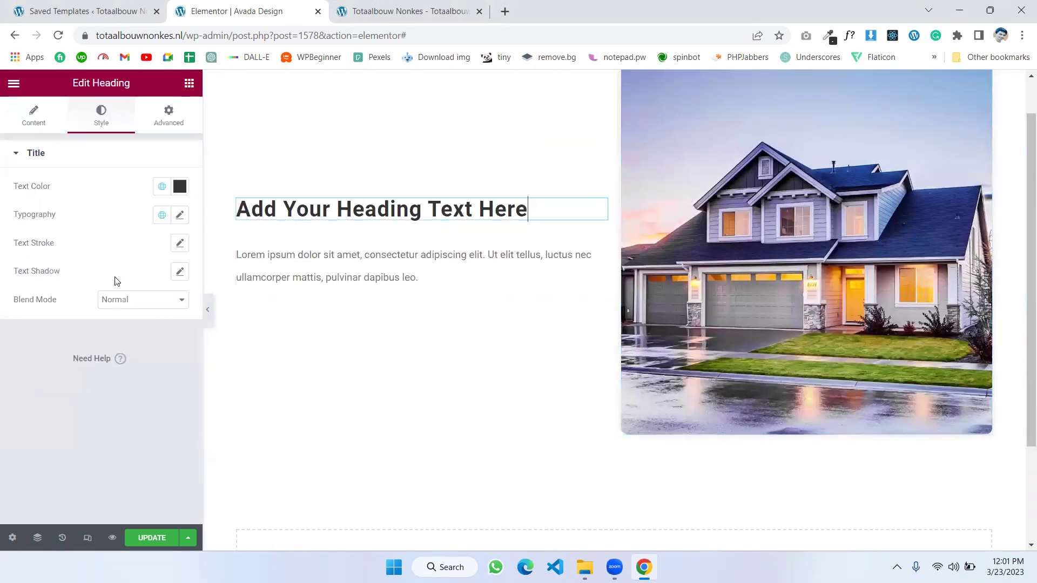
scroll(319, 375, up, 1)
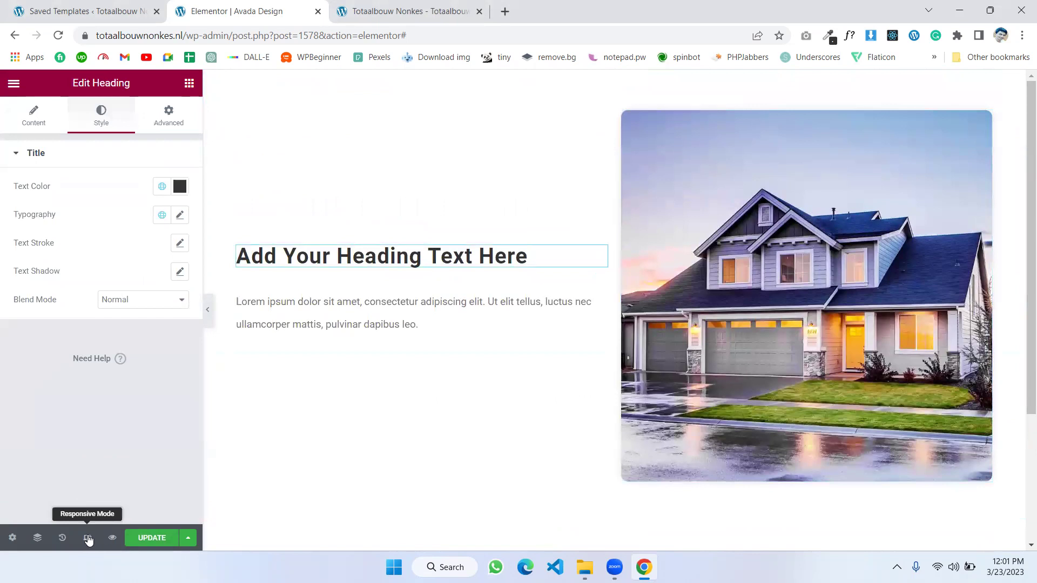
click(88, 538)
click(560, 82)
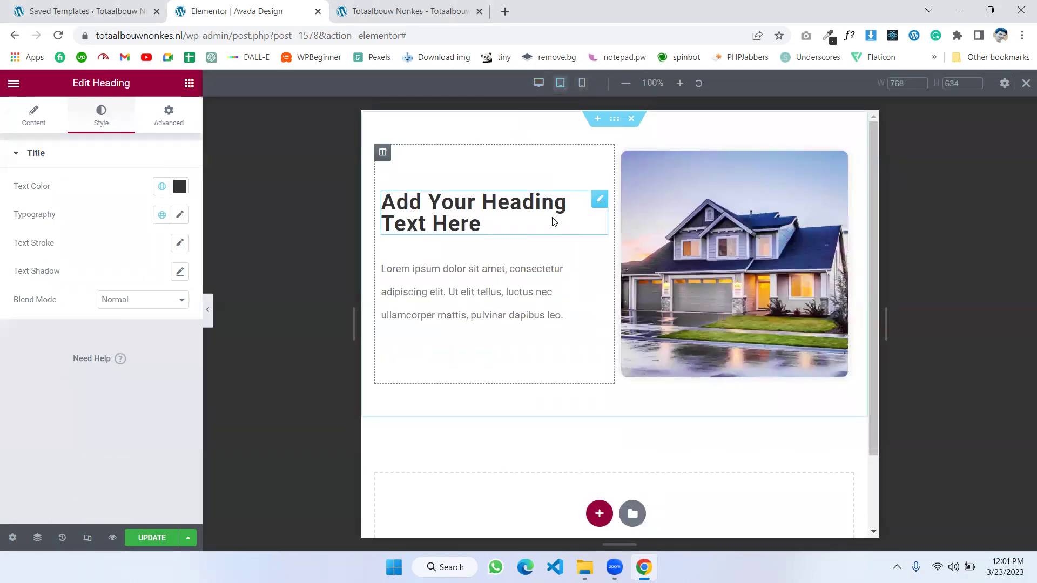
click(582, 82)
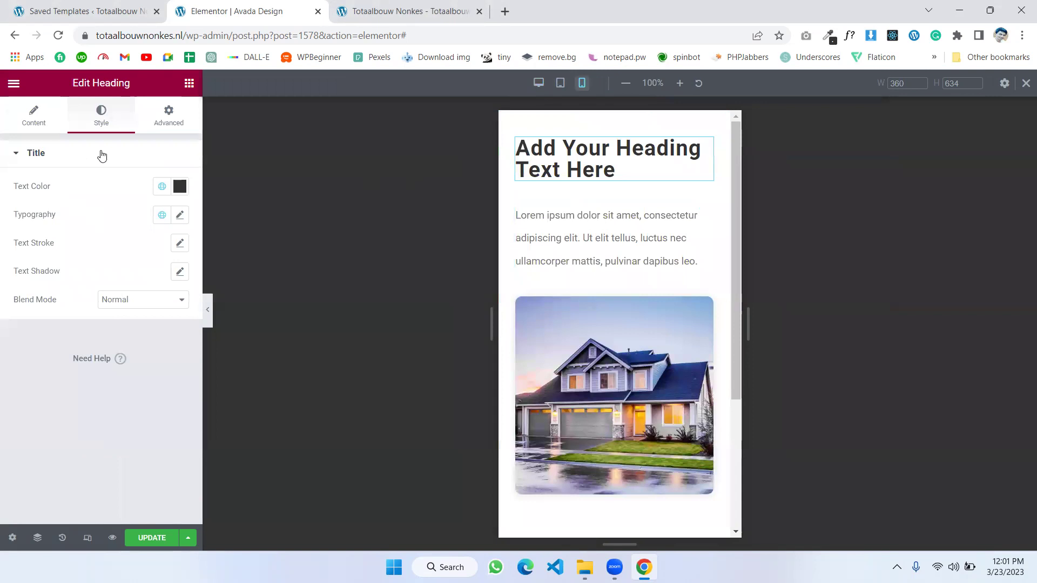
click(180, 215)
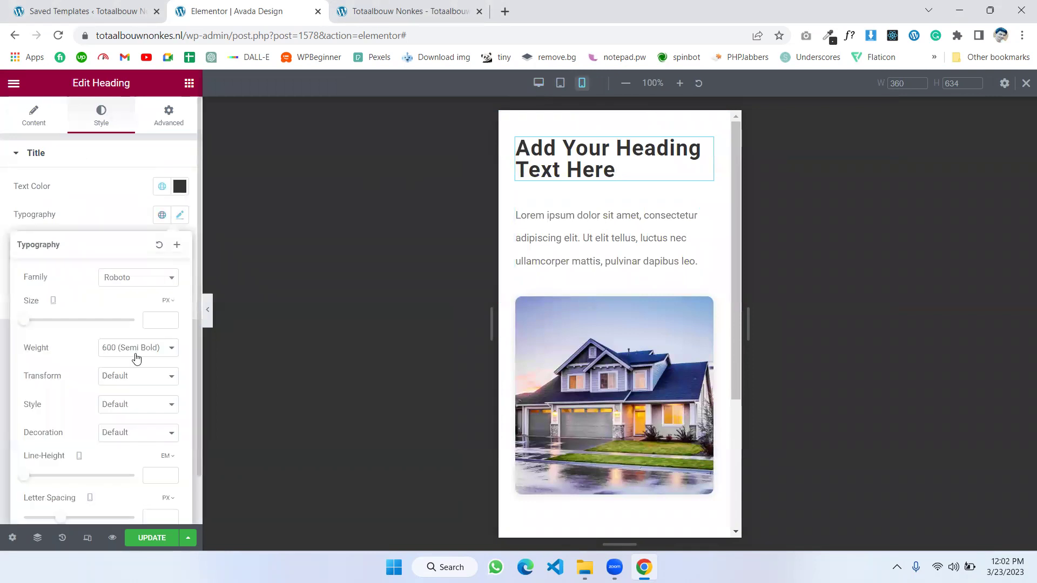
click(158, 319)
Set the mobile heading to 25 px, give the paragraph a -20 top margin, and save
text(25)
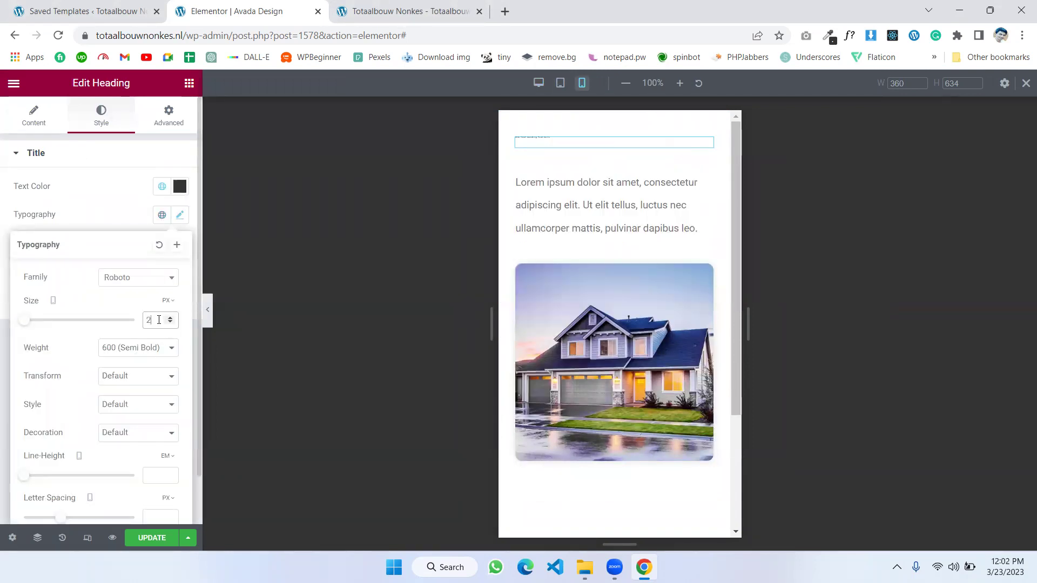
click(674, 212)
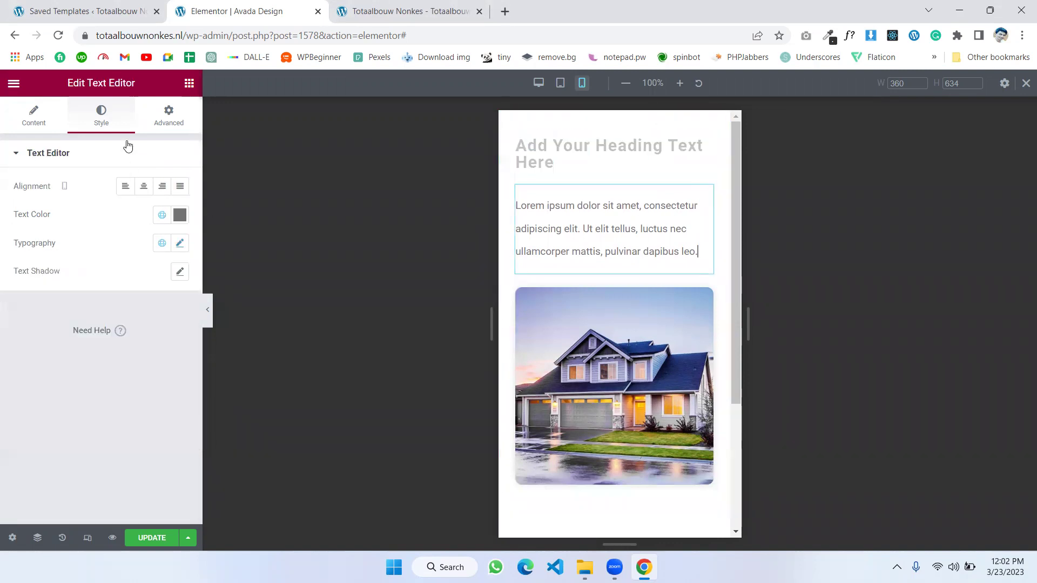
click(169, 115)
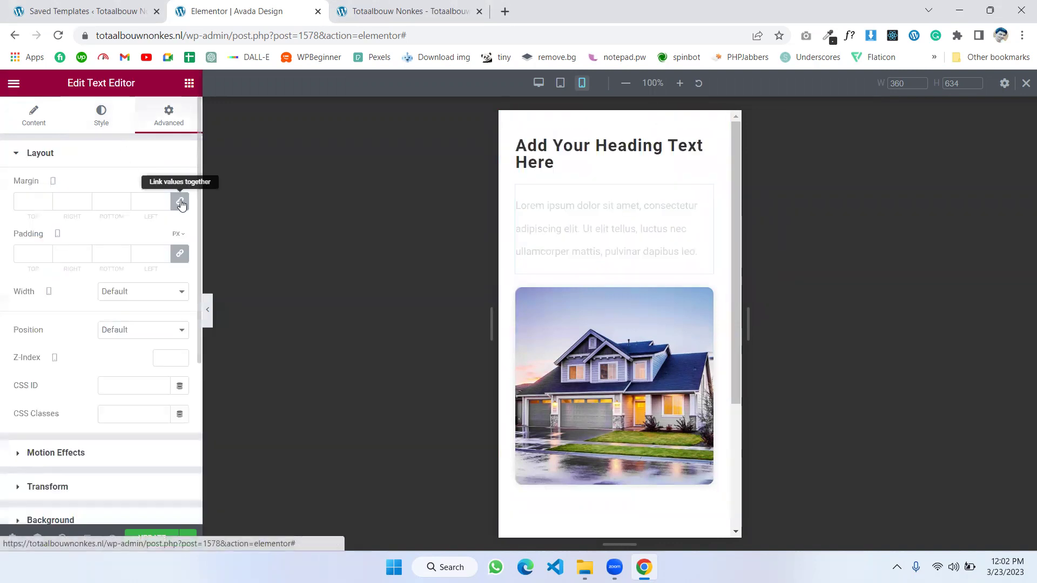
double_click(32, 202)
text(-20)
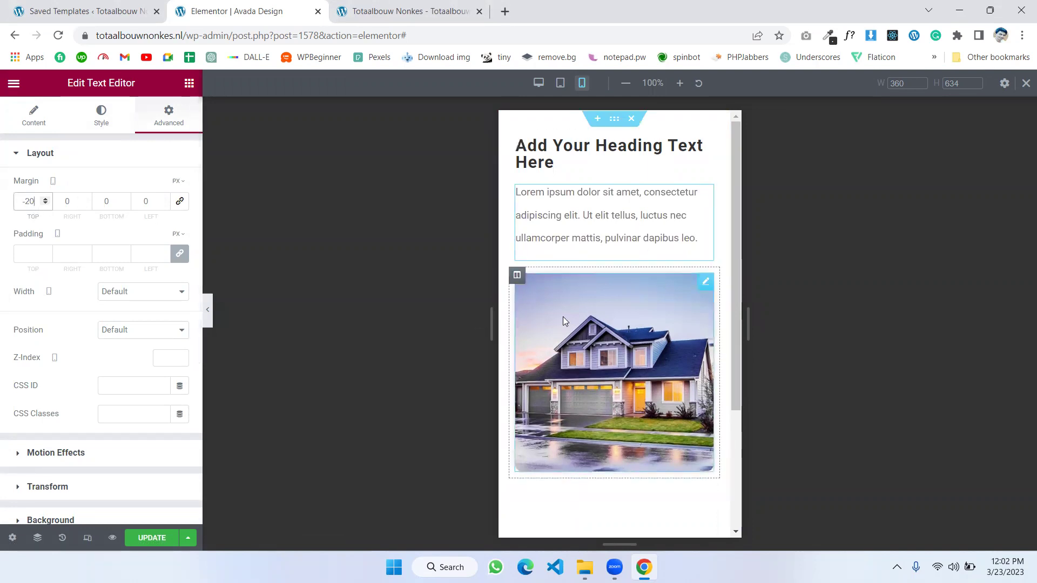
scroll(565, 313, down, 3)
click(153, 538)
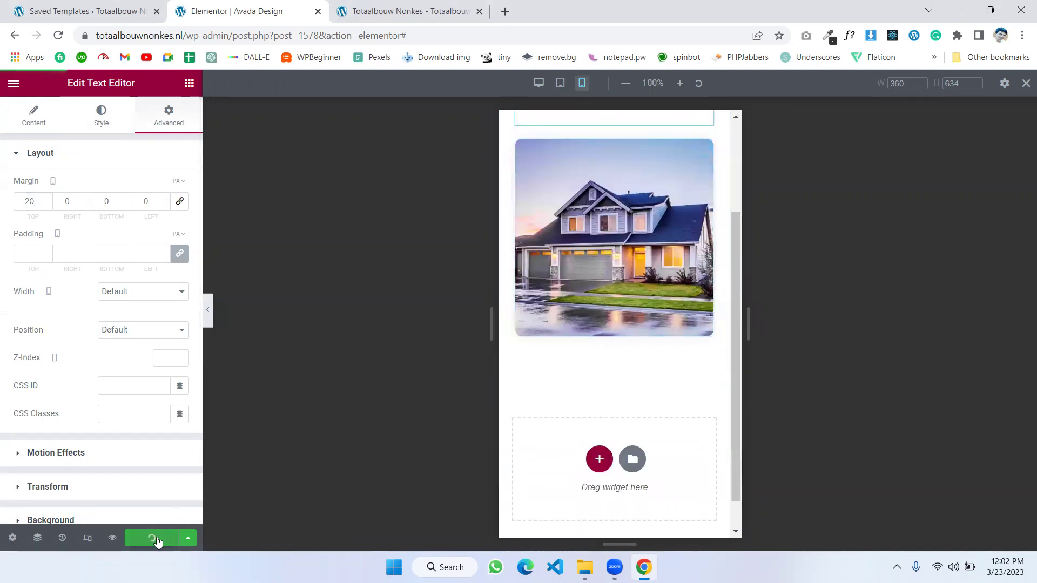
Return to the desktop preview, check the live site, then go to the saved templates list
click(208, 310)
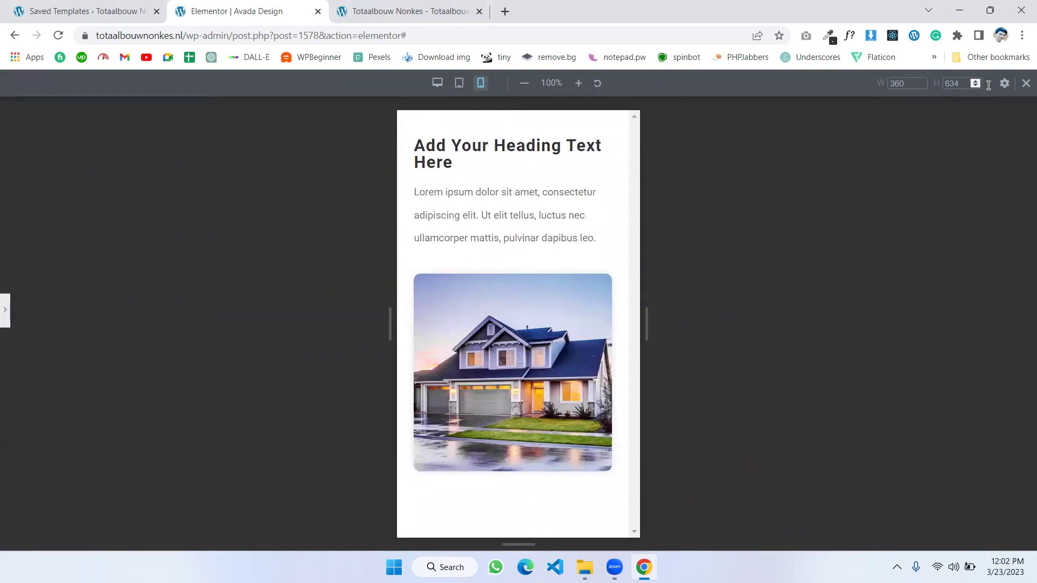
click(1026, 83)
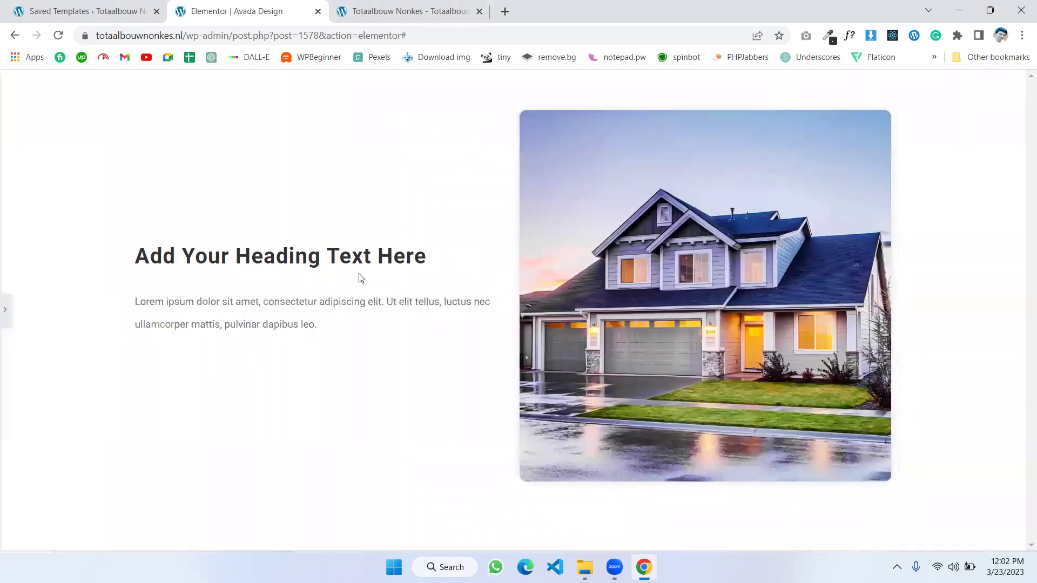
click(390, 11)
scroll(410, 232, down, 8)
scroll(420, 253, down, 5)
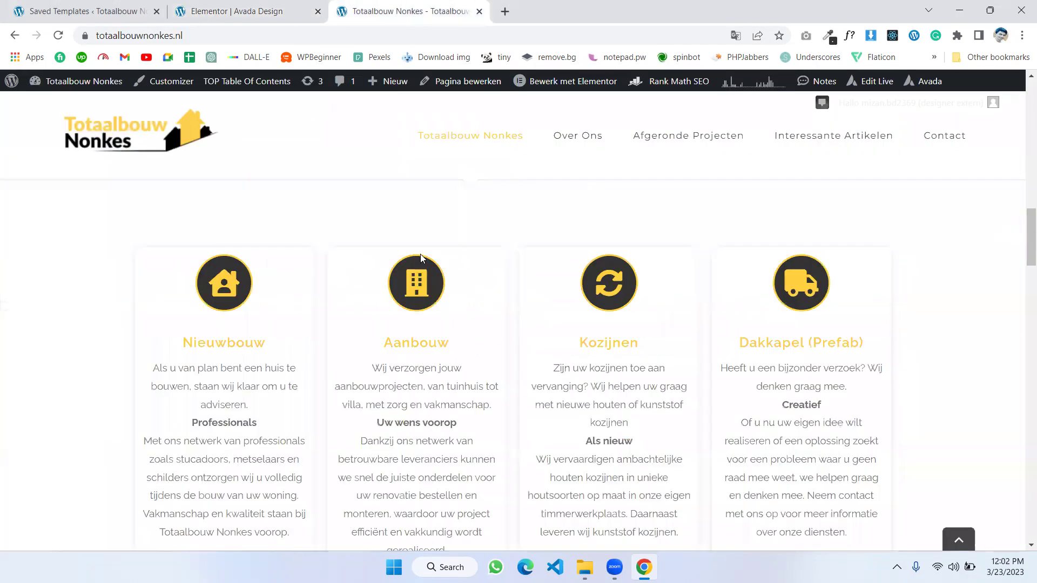
scroll(420, 254, up, 15)
click(179, 9)
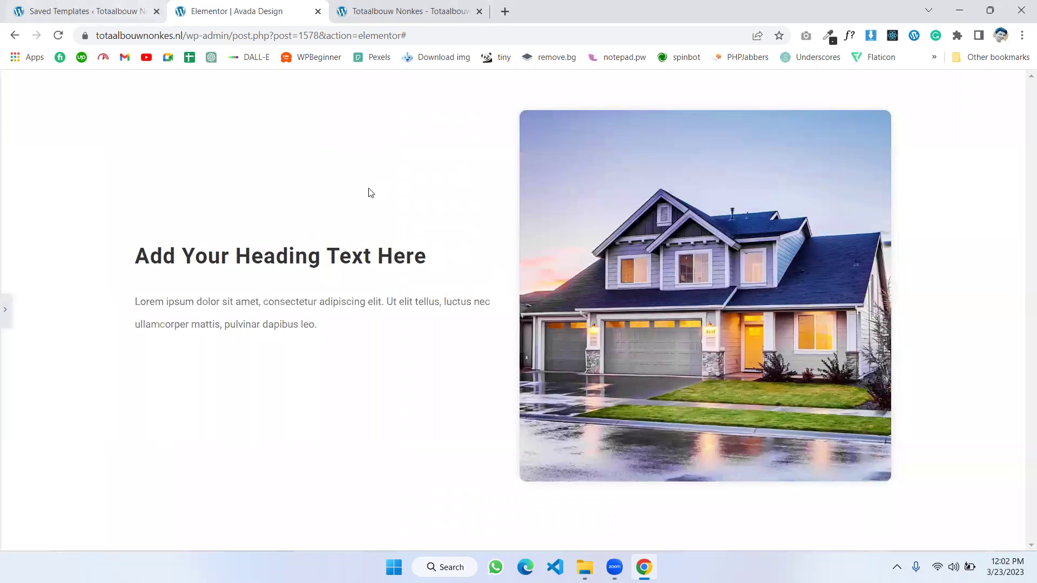
click(89, 10)
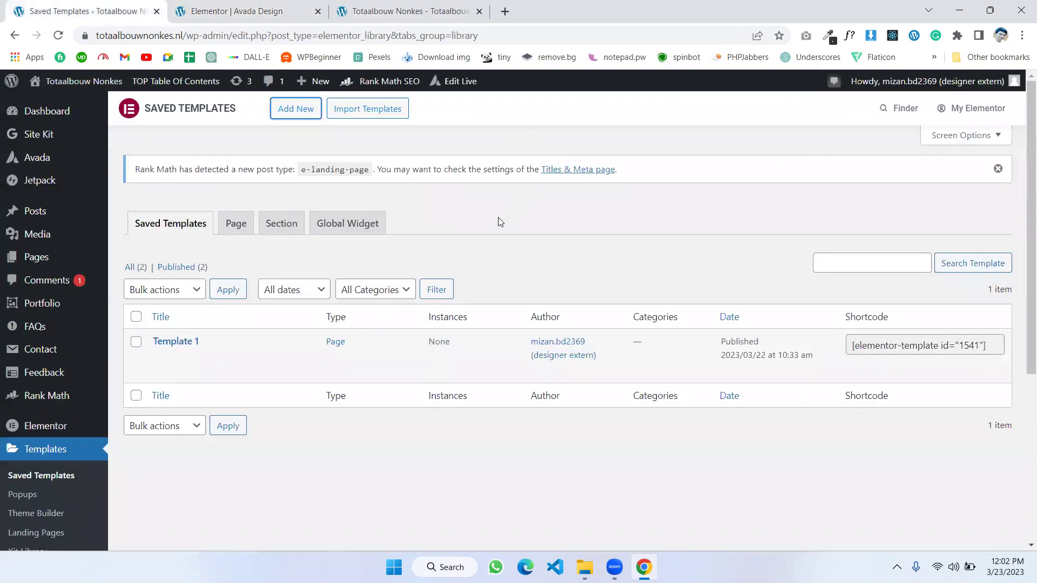
Show all three saved templates and copy the Avada Design shortcode [elementor-template id="1578"]
click(135, 268)
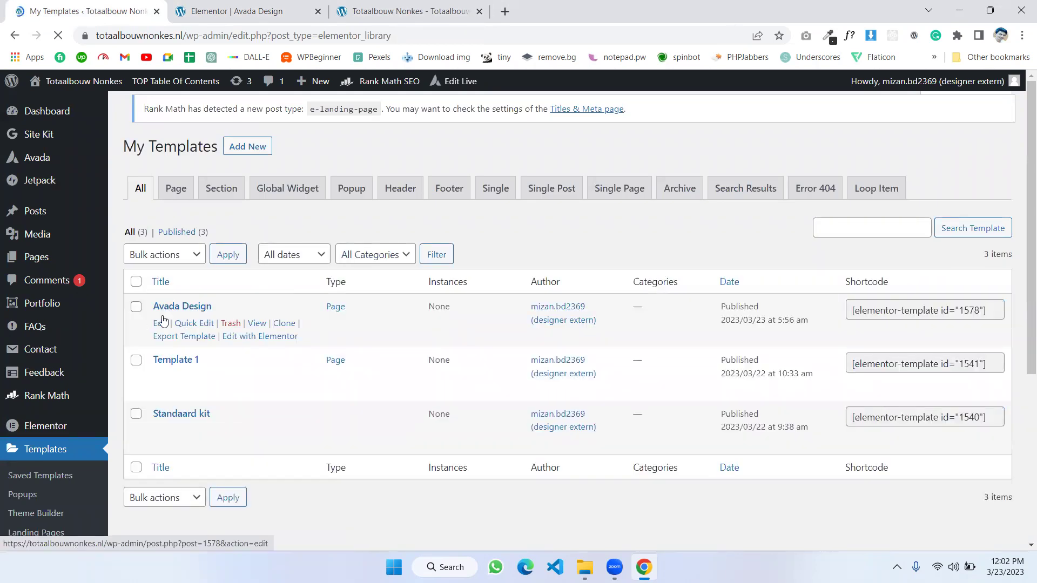
click(899, 309)
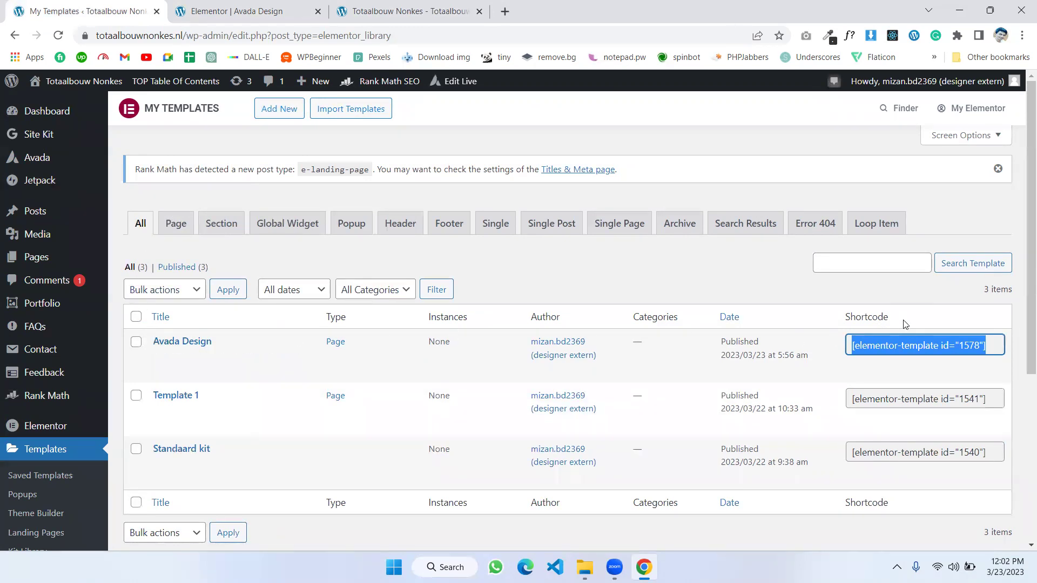
click(233, 11)
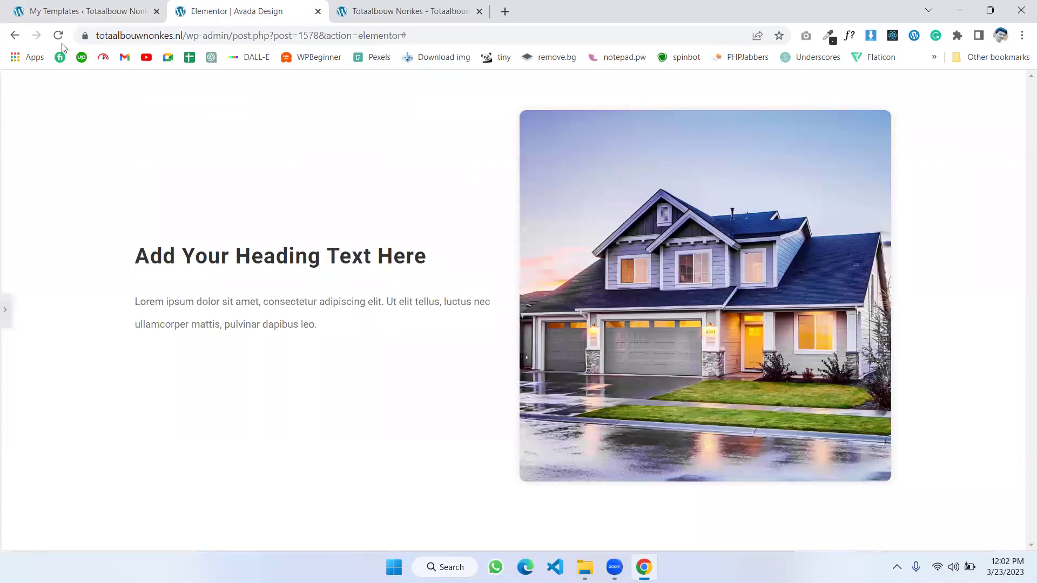
click(81, 10)
From All Pages, launch Totaalbouw Nonkes-1 in Avada Live Builder in a new tab
mouse_move(44, 263)
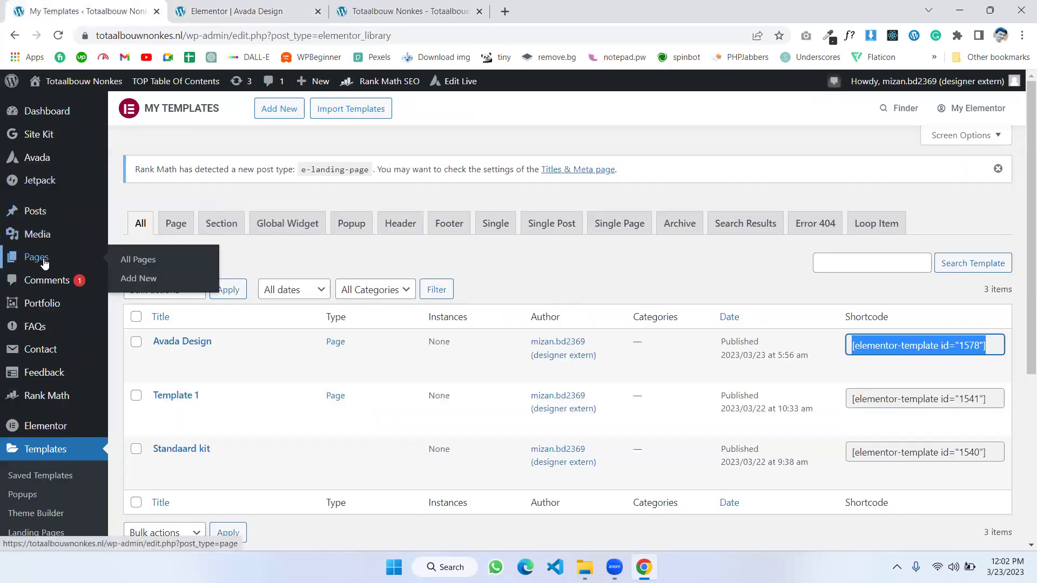
click(126, 260)
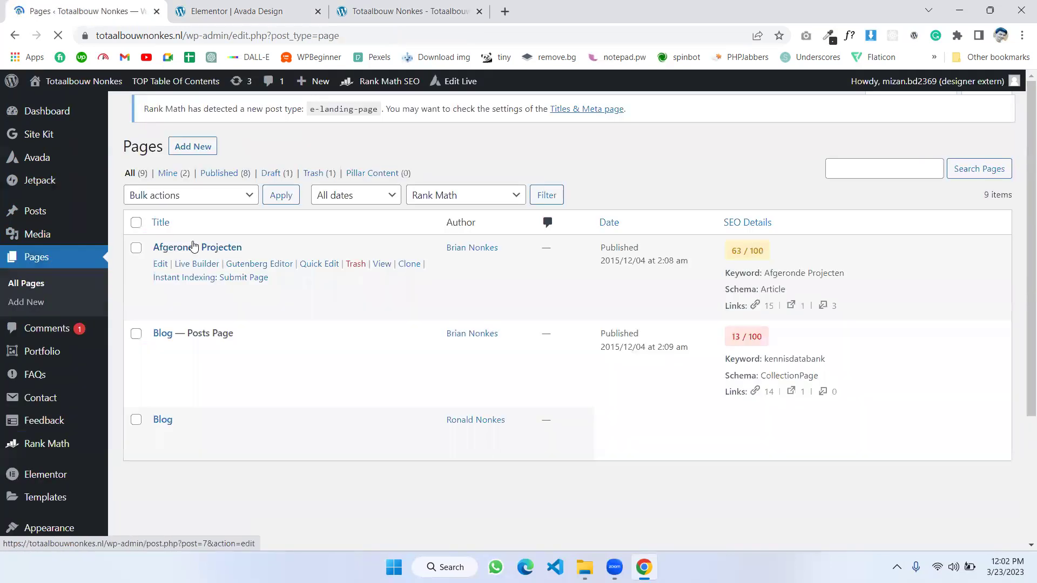
scroll(310, 287, down, 5)
scroll(295, 330, down, 4)
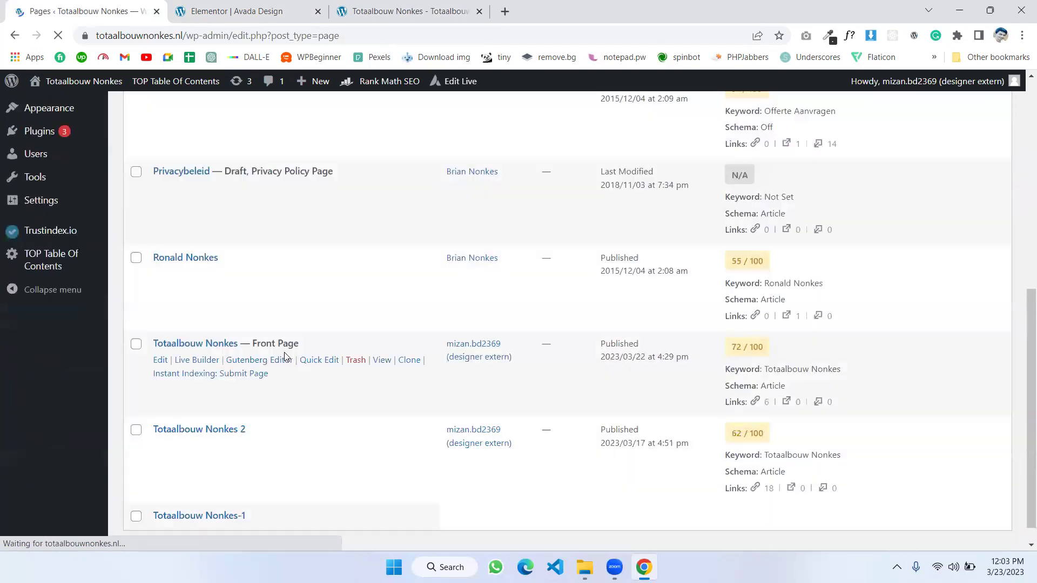
scroll(354, 268, up, 8)
scroll(346, 281, down, 10)
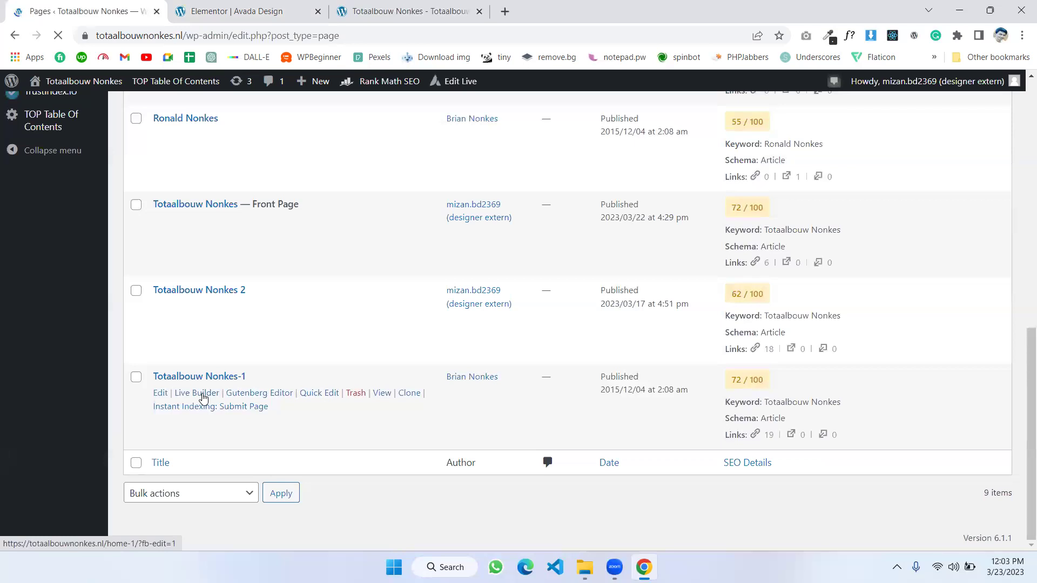
ctrl+click(202, 397)
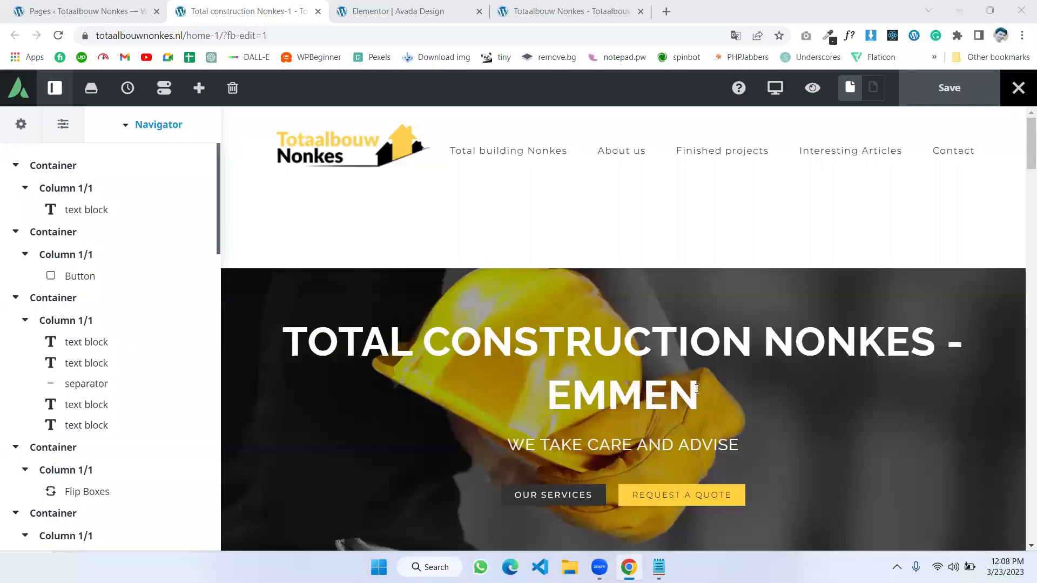
scroll(697, 389, down, 1)
scroll(473, 321, down, 3)
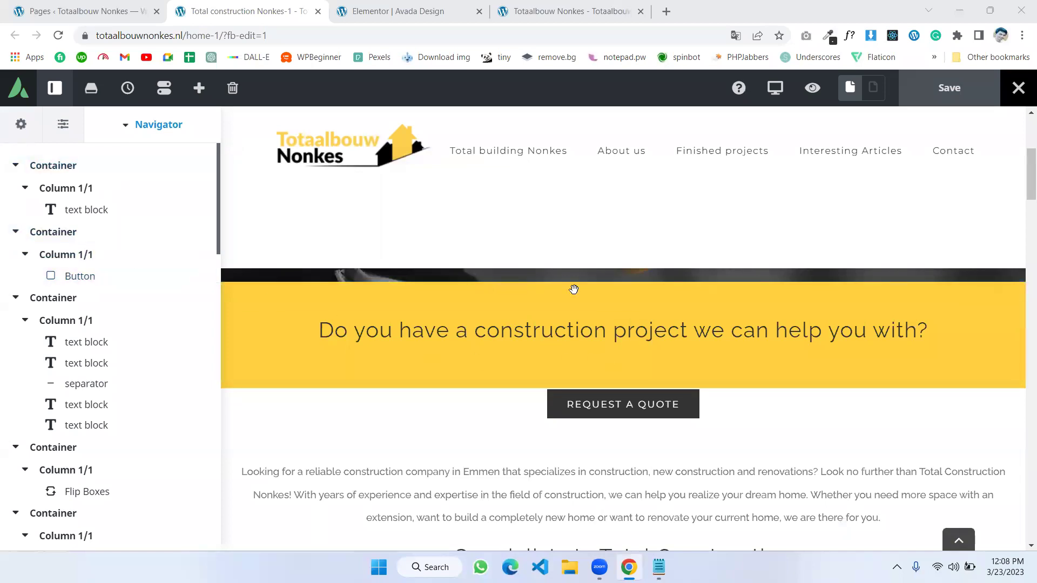
scroll(641, 343, down, 10)
scroll(634, 351, down, 6)
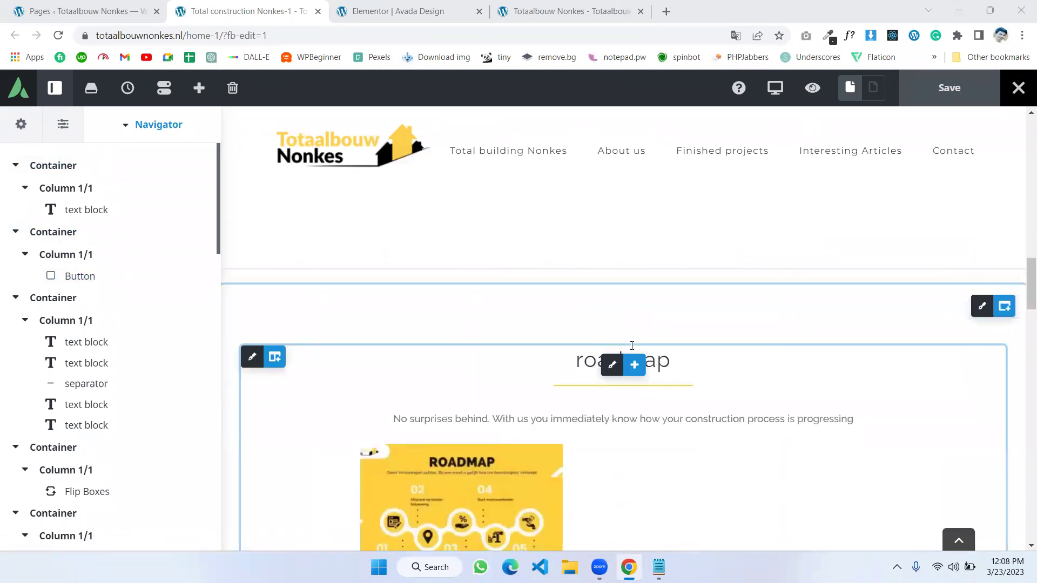
scroll(631, 350, up, 8)
scroll(631, 350, up, 10)
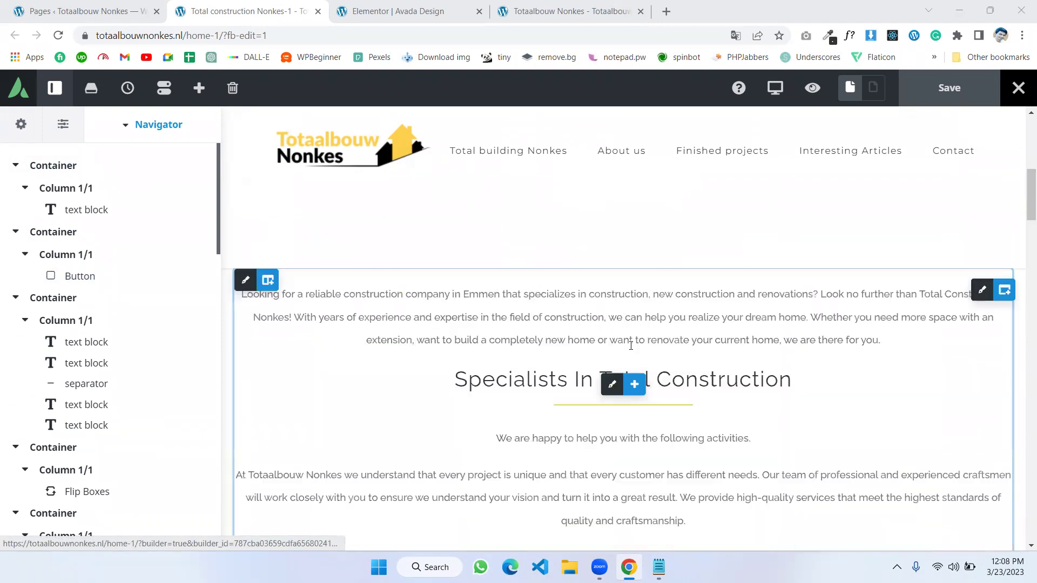
scroll(631, 345, up, 1)
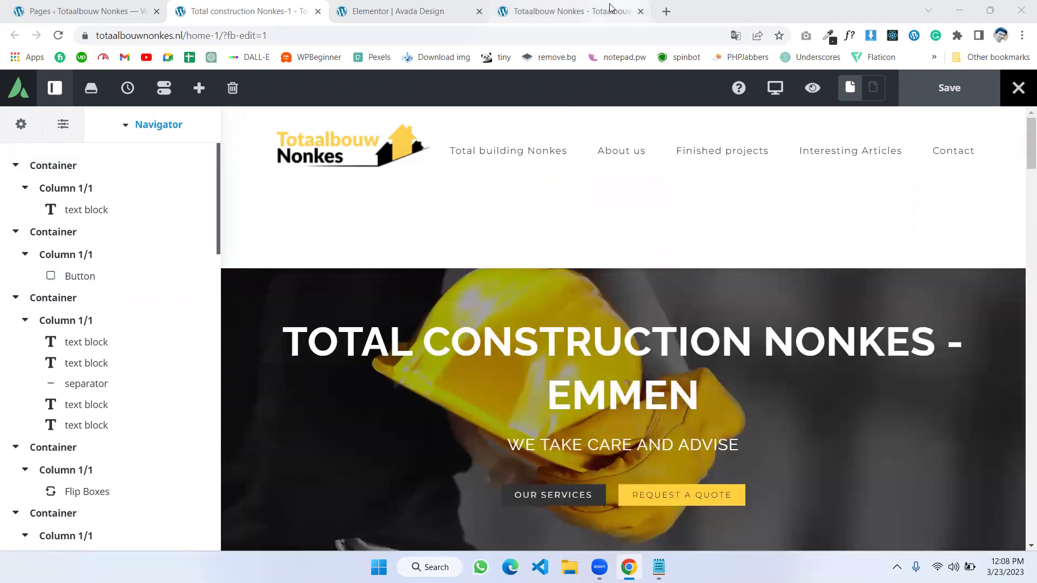
click(409, 10)
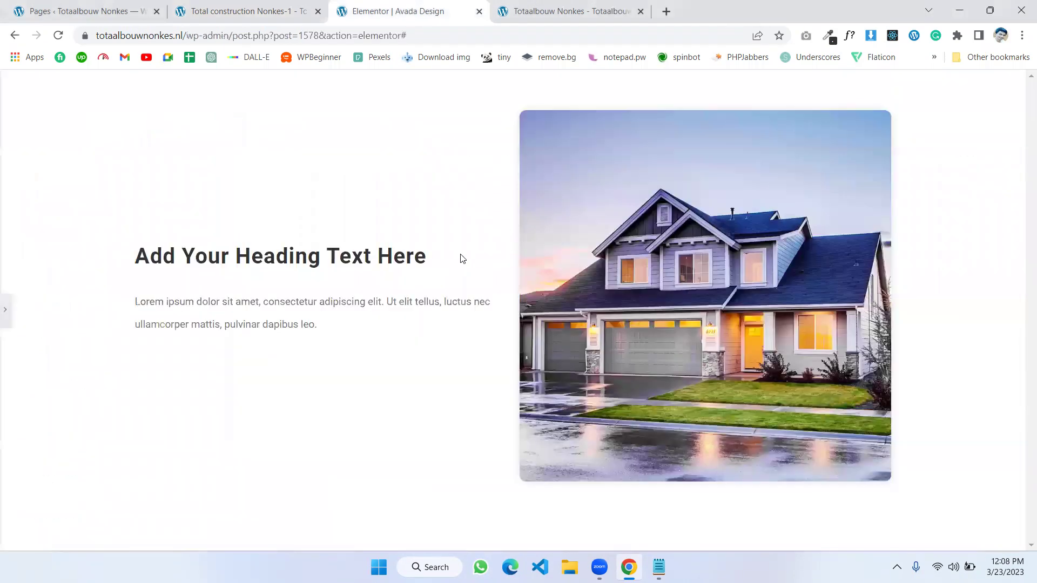
click(263, 11)
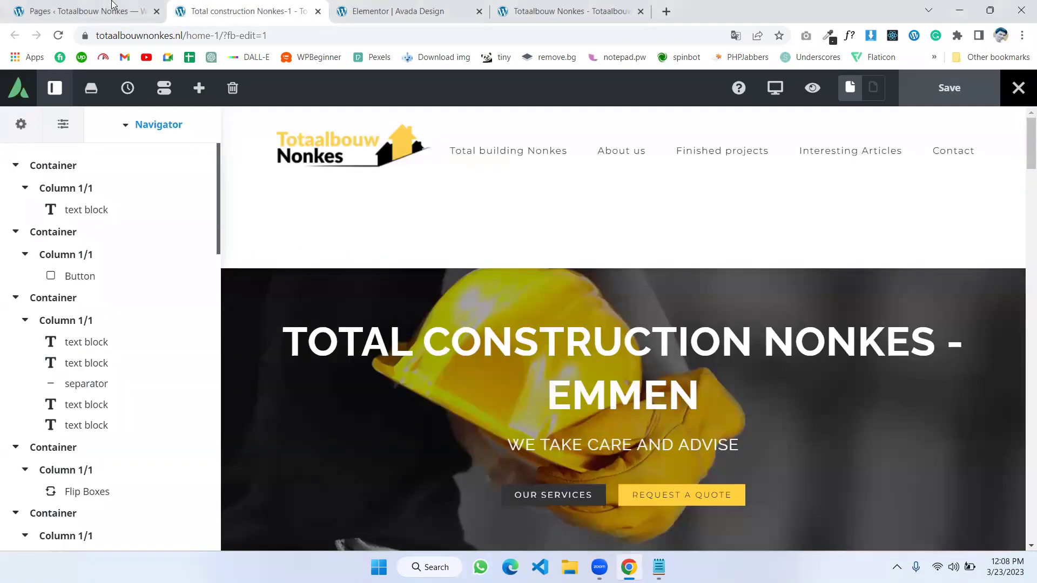
click(105, 9)
click(256, 11)
scroll(543, 398, down, 8)
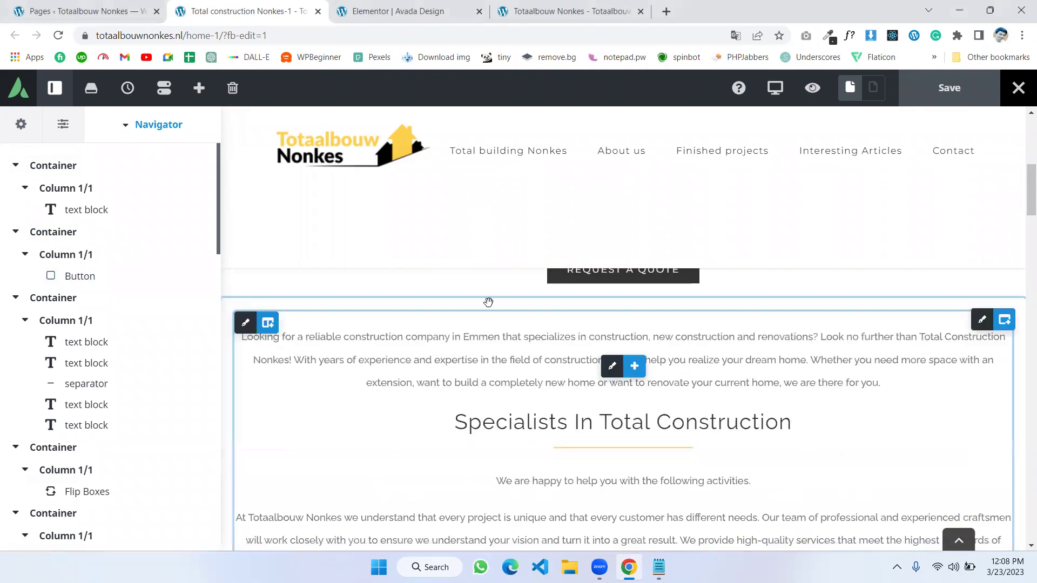
scroll(660, 396, down, 6)
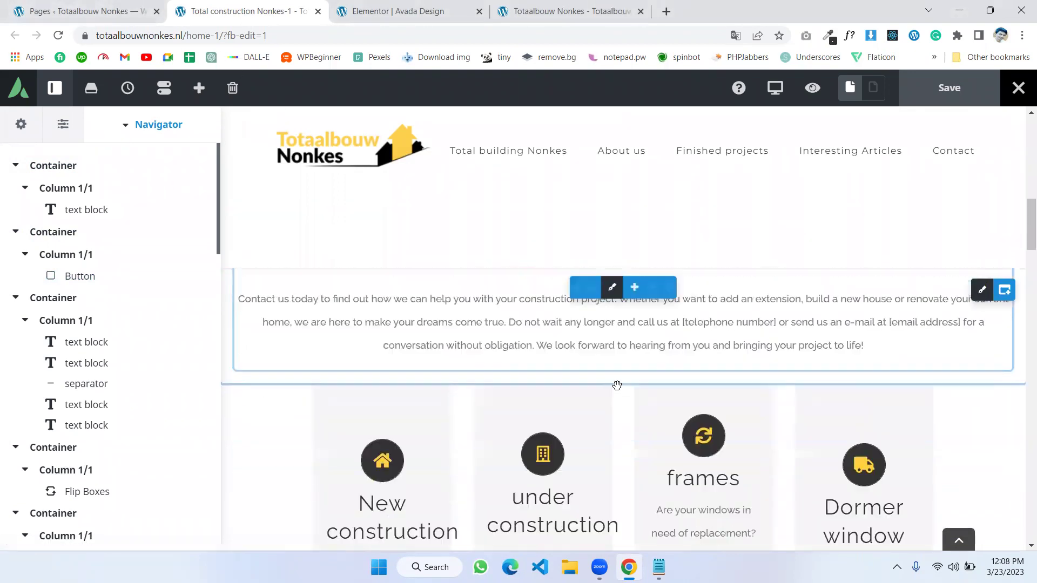
scroll(624, 352, down, 5)
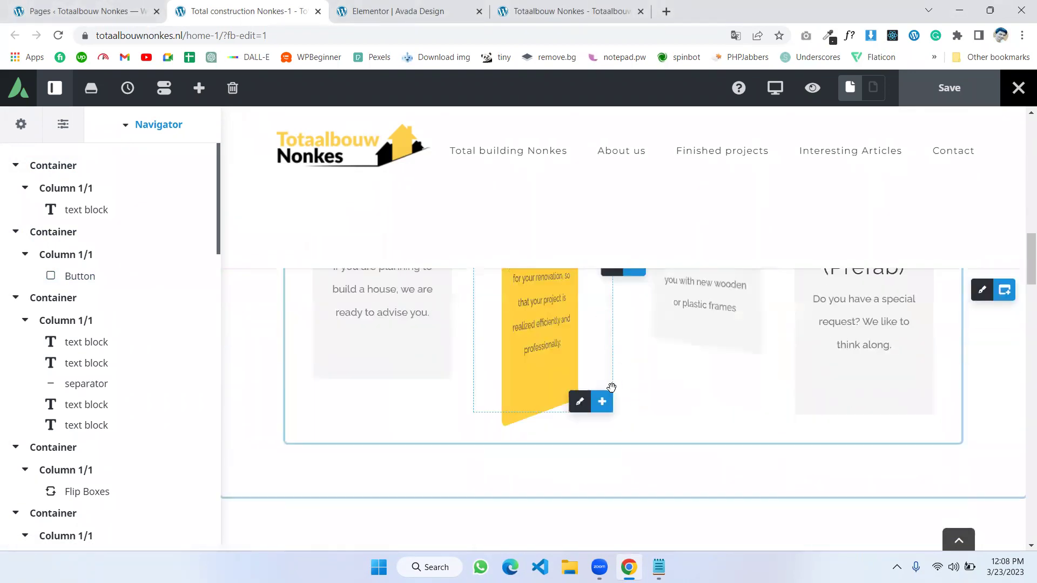
scroll(611, 389, up, 6)
scroll(629, 390, up, 10)
scroll(933, 398, down, 5)
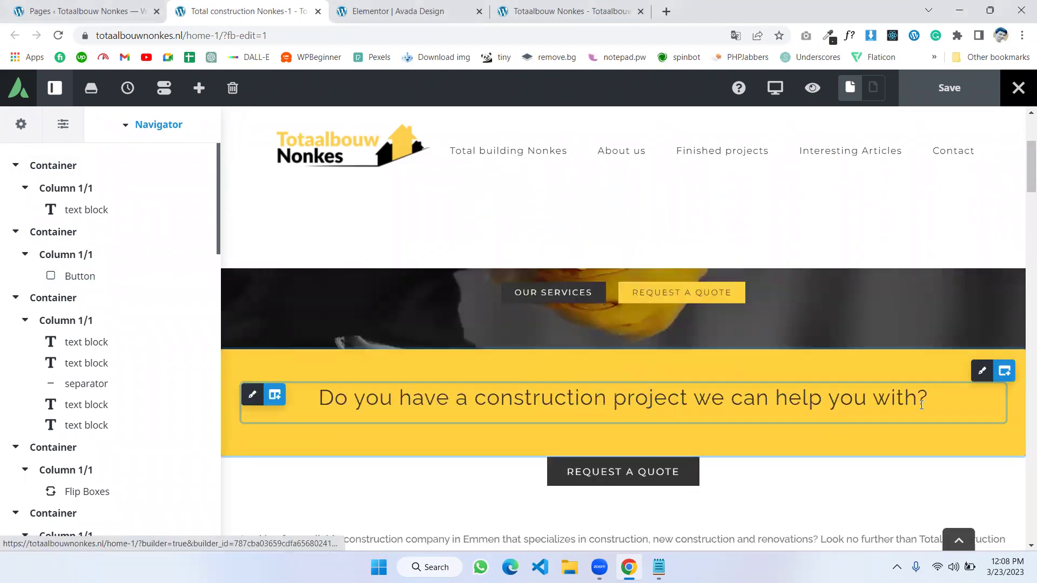
scroll(1002, 302, up, 1)
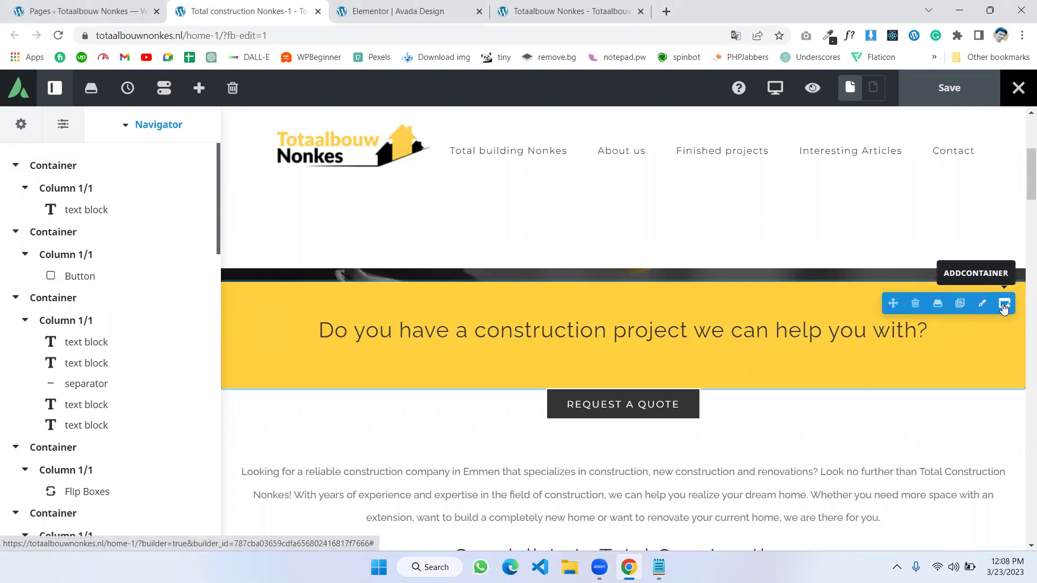
Add a 1/1 container below the yellow banner and insert a Code Block into it
click(1004, 305)
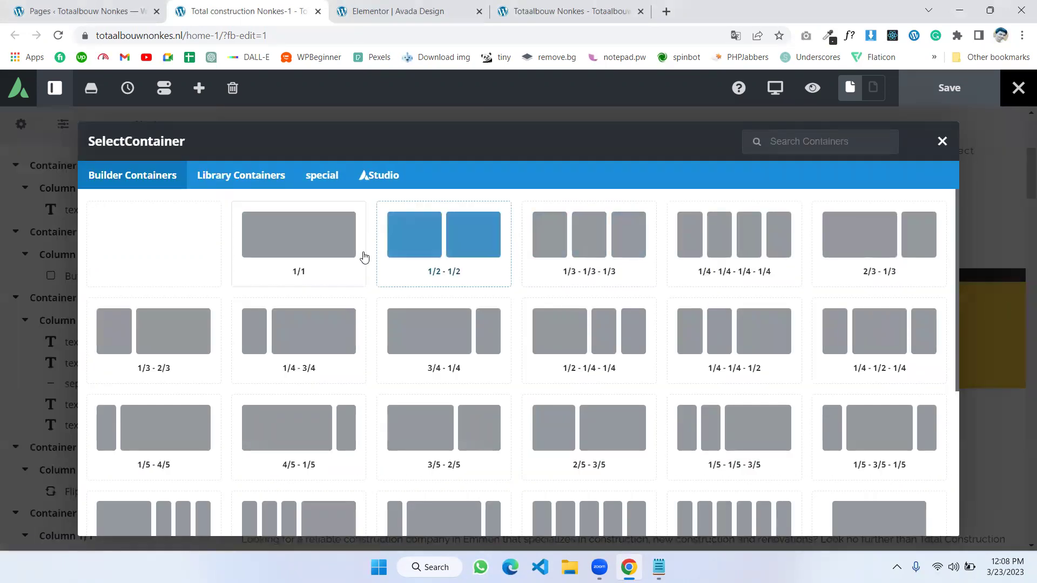
click(311, 247)
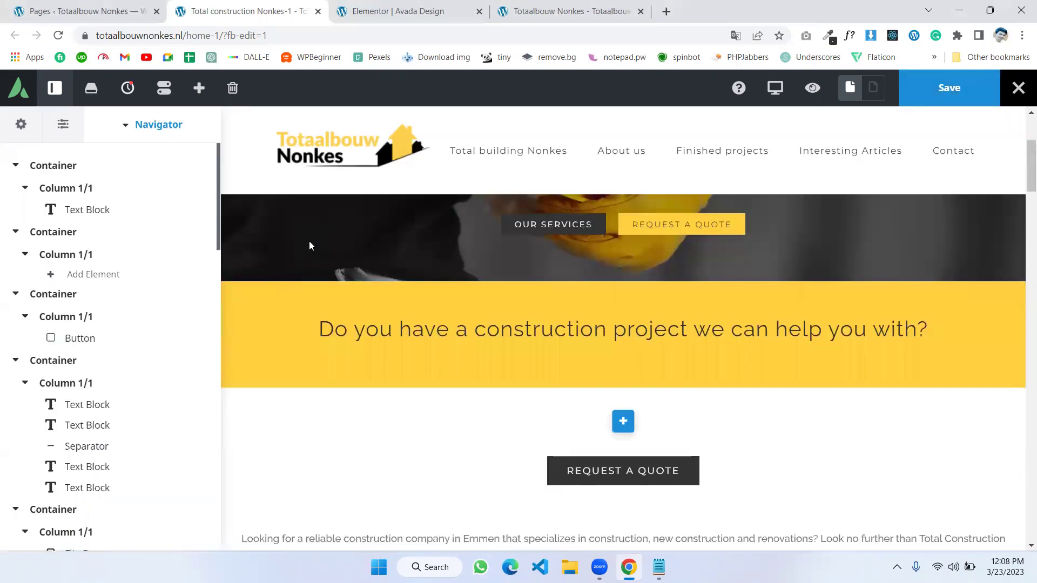
scroll(648, 378, down, 3)
scroll(648, 365, up, 2)
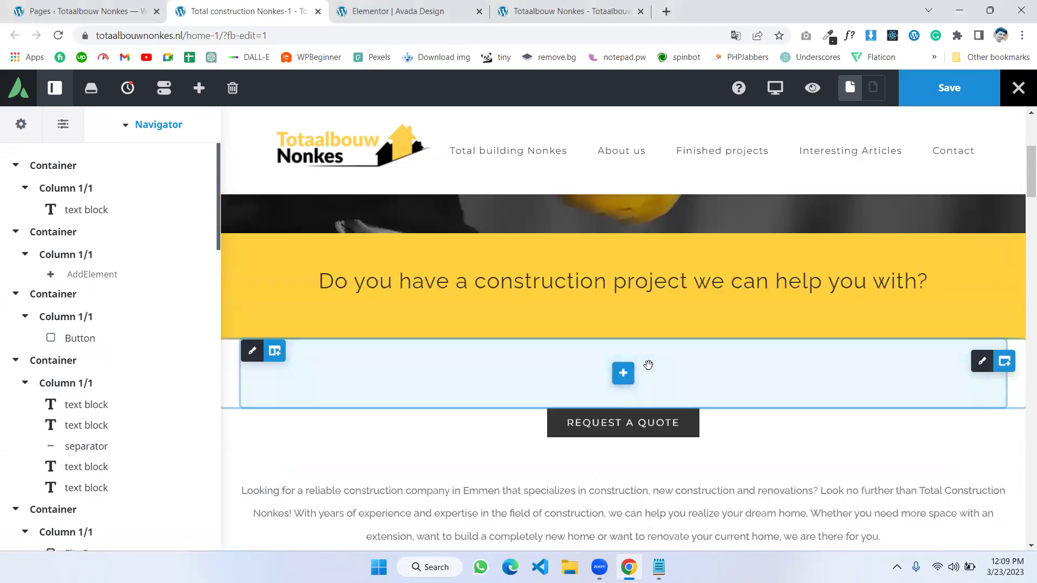
click(622, 375)
text(co)
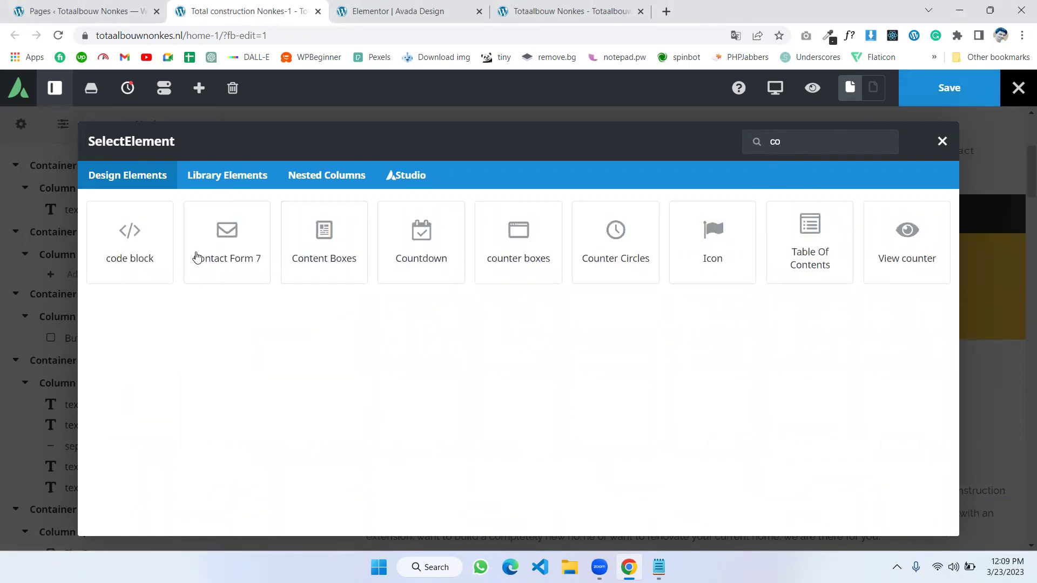
click(141, 244)
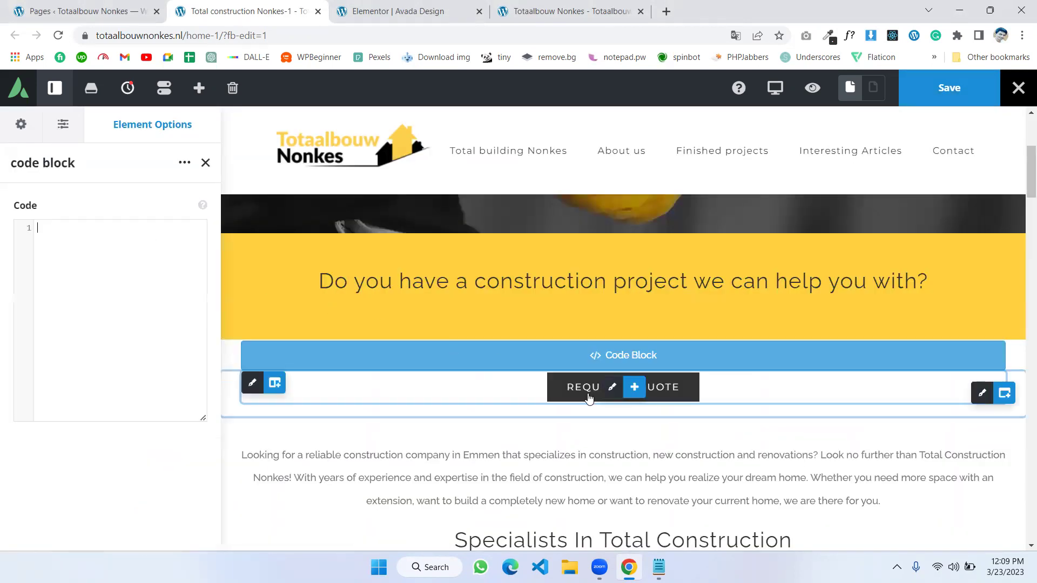
Paste [elementor-template id="1578"] into the Code Block and scroll to check the rendered template
click(78, 228)
text([elementor-template id="1578"])
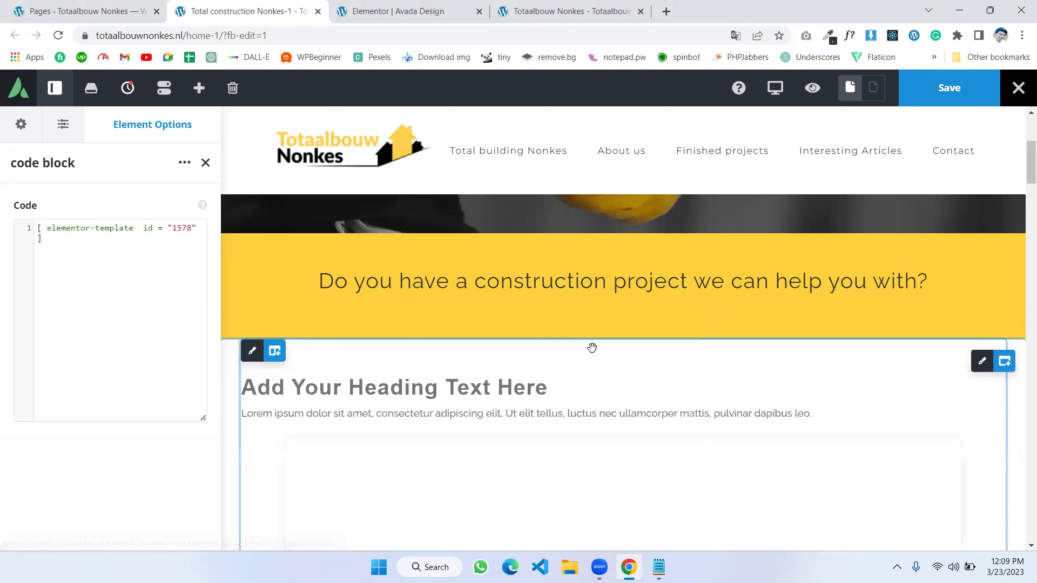
scroll(592, 347, down, 3)
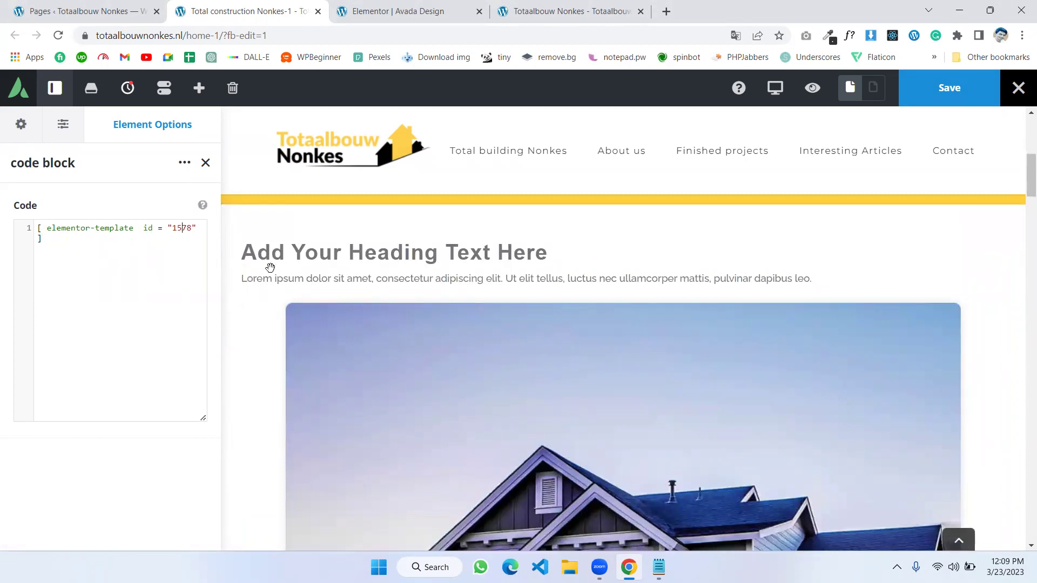
scroll(519, 295, down, 5)
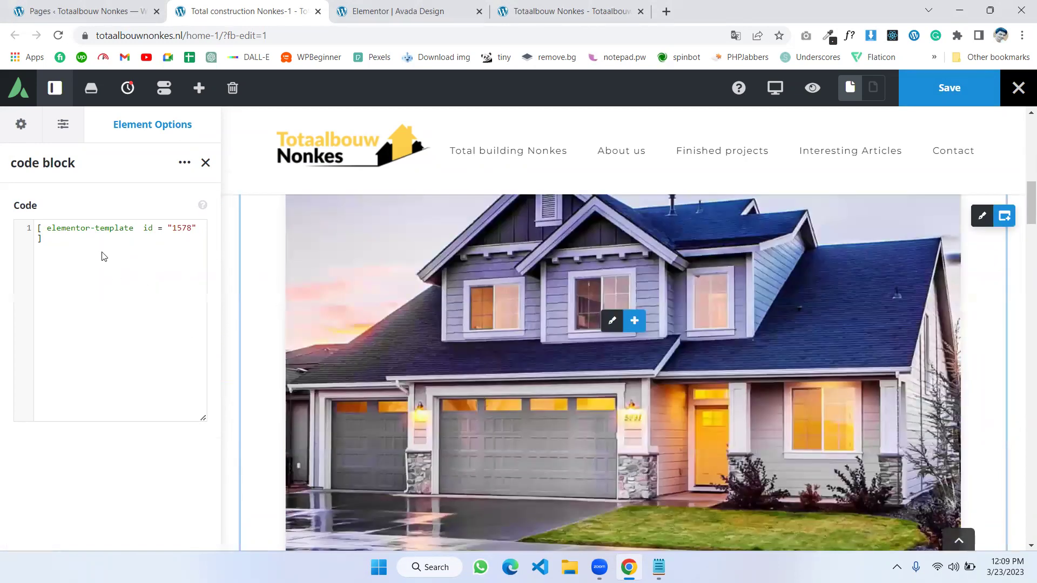
scroll(768, 317, down, 6)
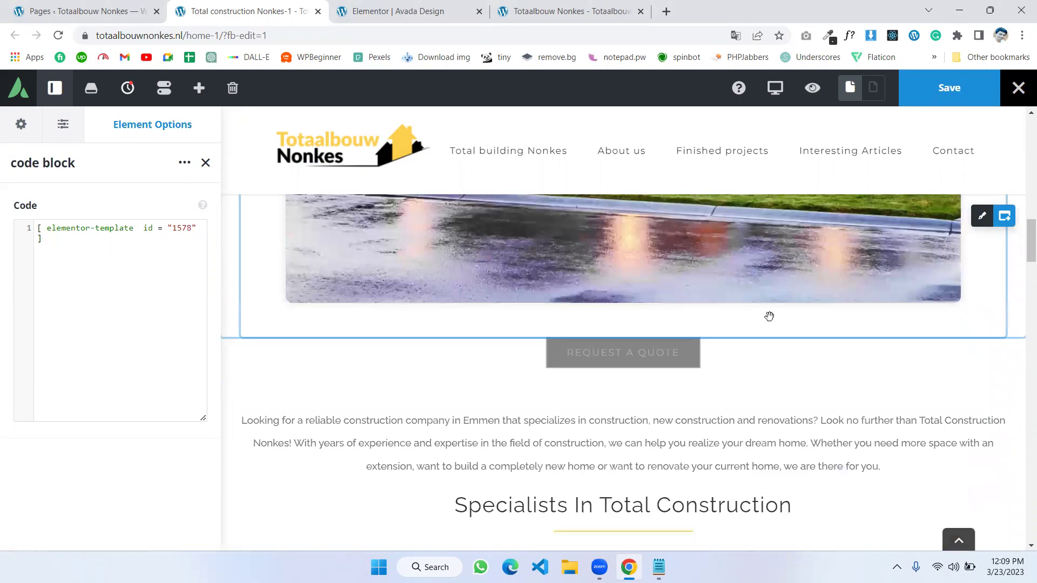
scroll(769, 316, up, 10)
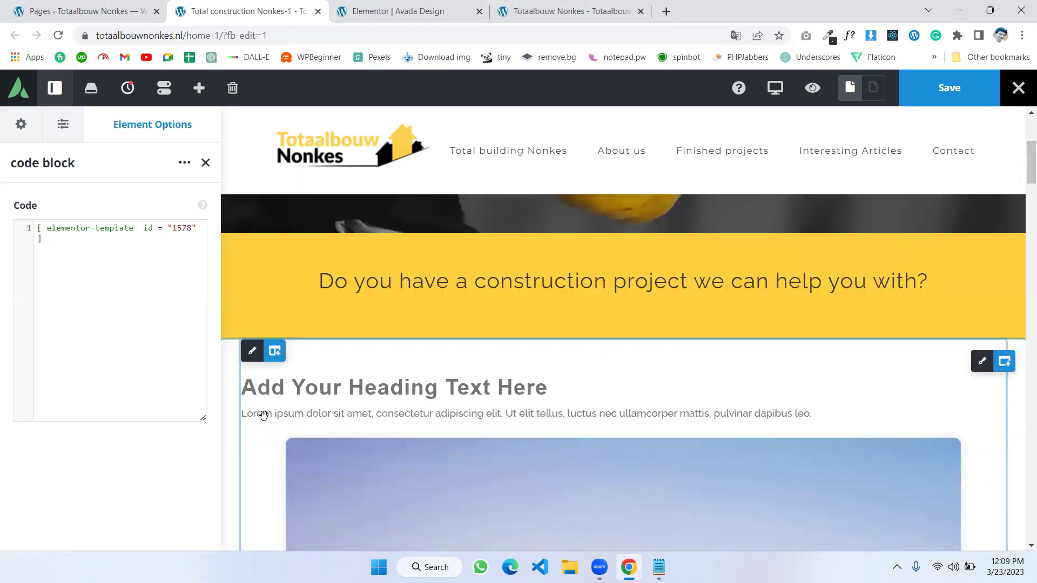
scroll(712, 377, down, 5)
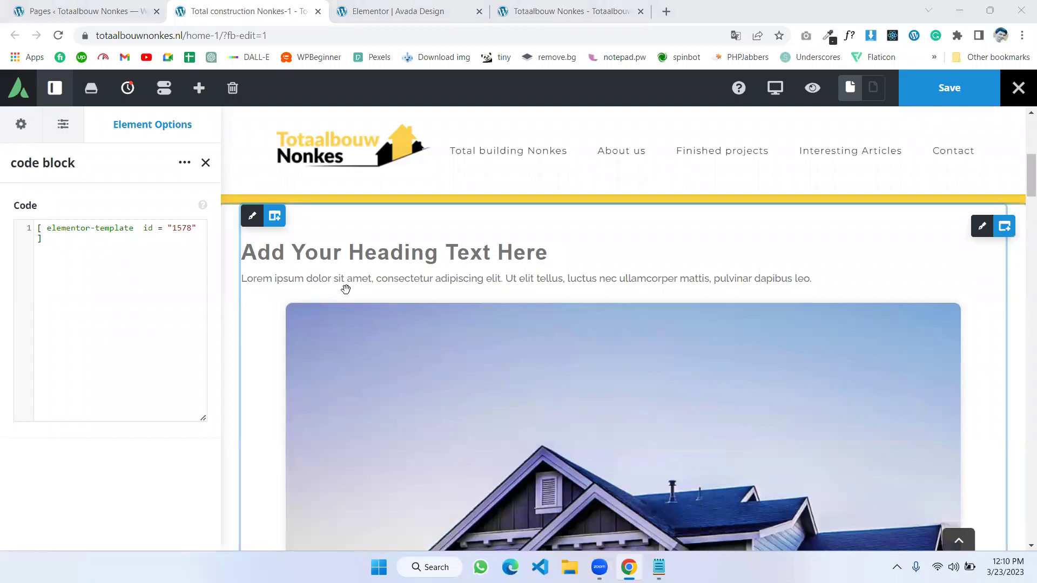
scroll(346, 290, down, 4)
scroll(459, 358, down, 2)
Save the Totaalbouw Nonkes-1 page and go back to the WordPress Pages list
scroll(394, 209, up, 5)
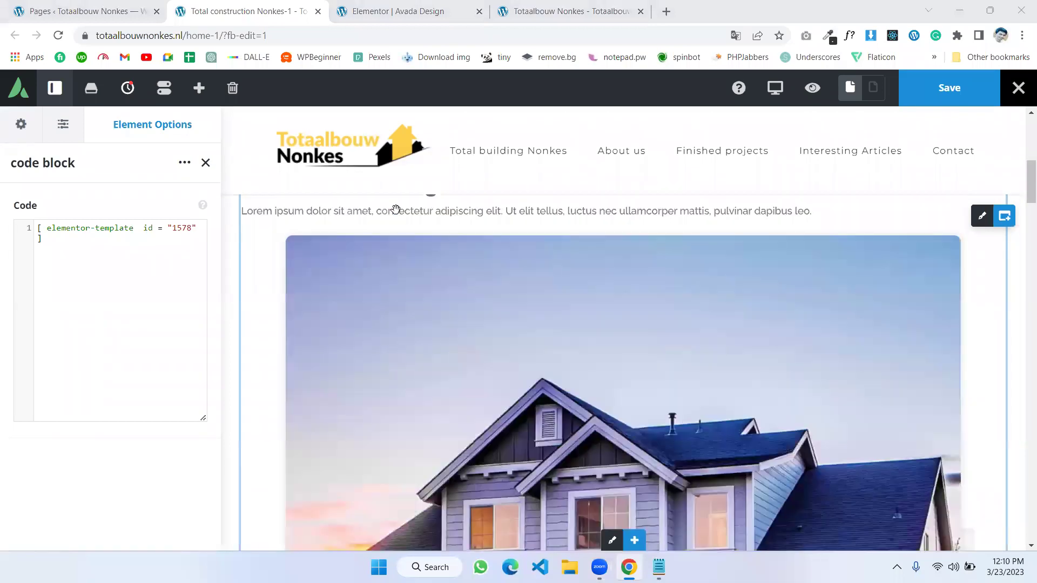
scroll(723, 234, up, 3)
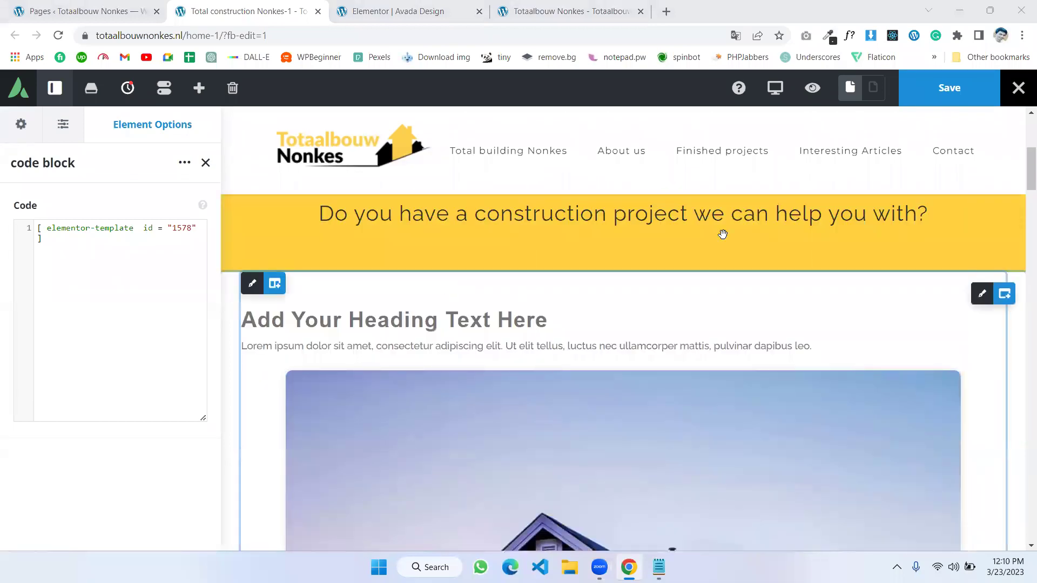
click(942, 95)
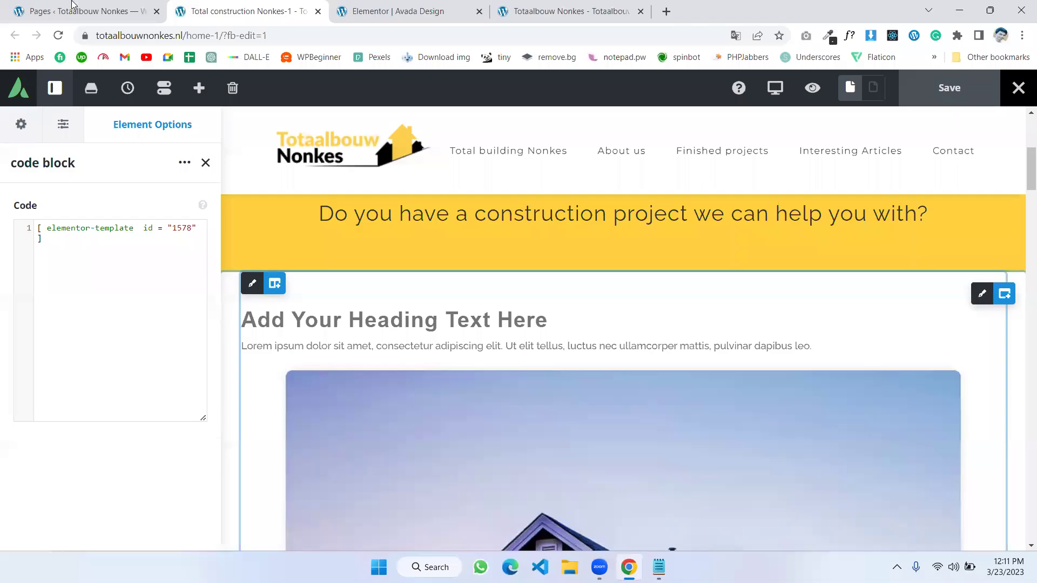
click(73, 7)
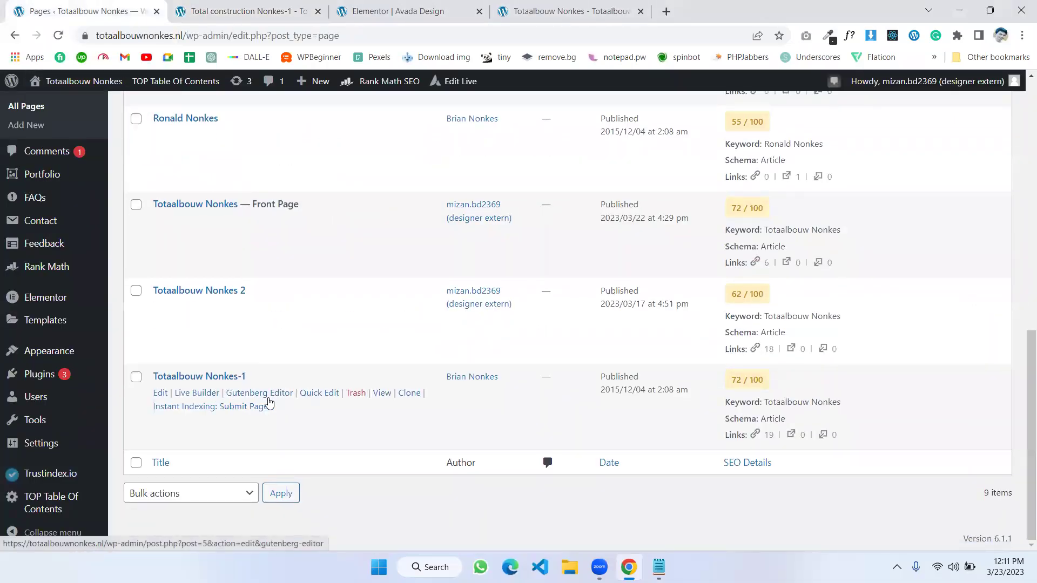
Open the live Totaalbouw Nonkes-1 page in a new tab from its View link
click(248, 10)
scroll(335, 291, down, 3)
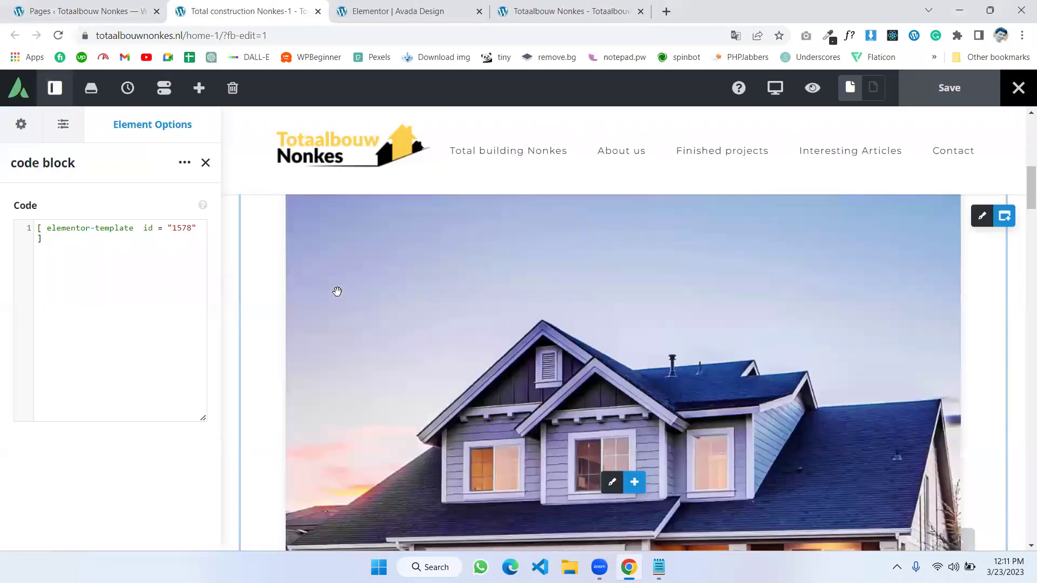
key(ctrl+shift+Tab)
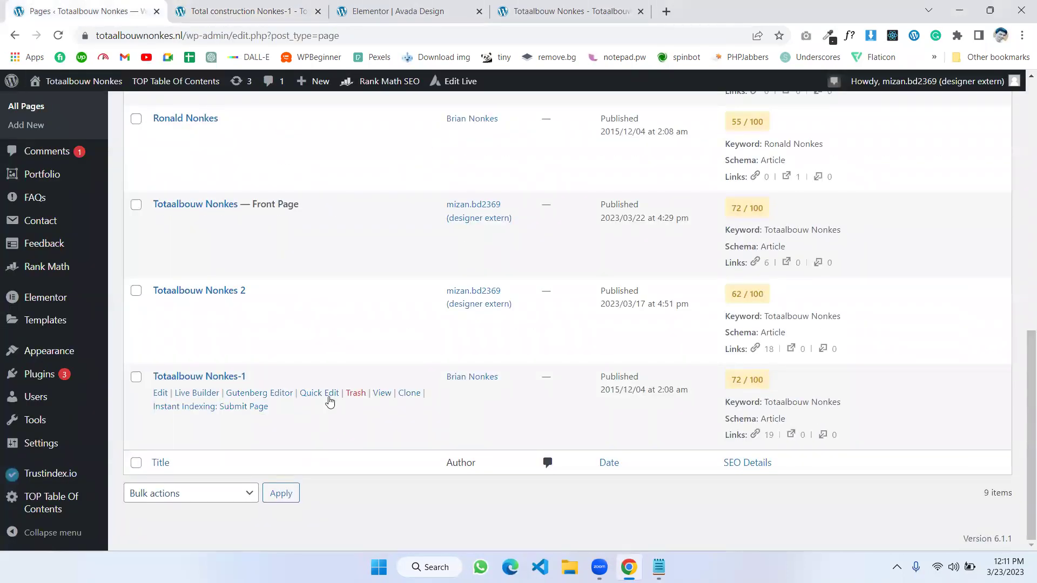
right_click(382, 393)
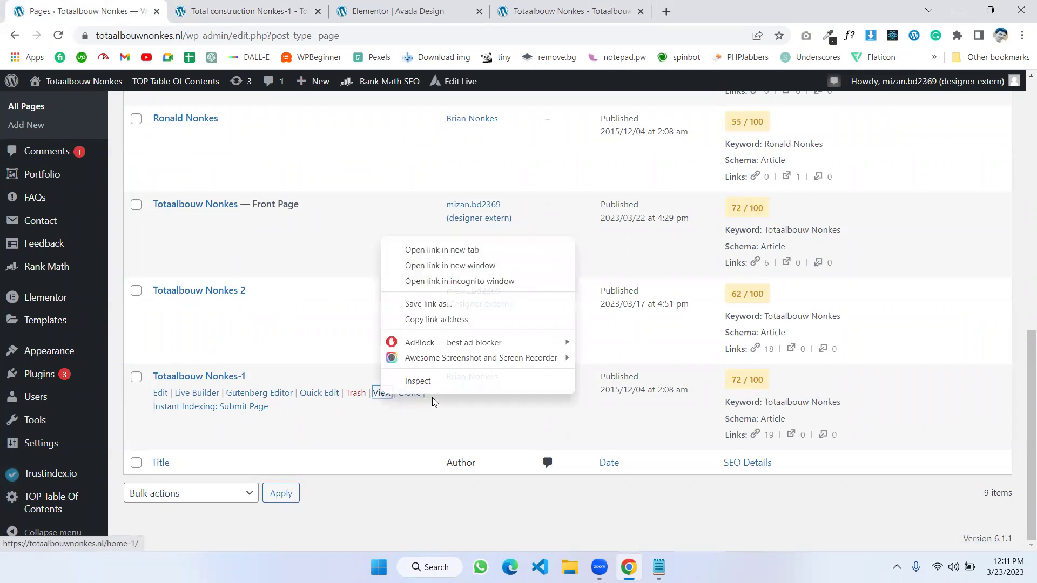
click(434, 251)
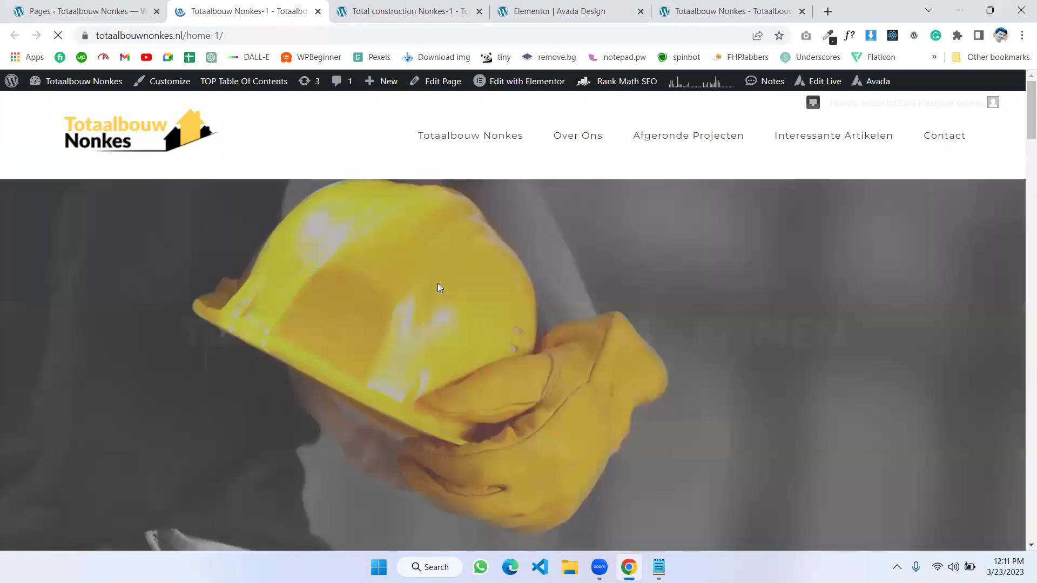
Scroll the live page to review the embedded heading-and-house-photo section beneath the yellow banner
scroll(437, 283, down, 8)
scroll(437, 284, down, 3)
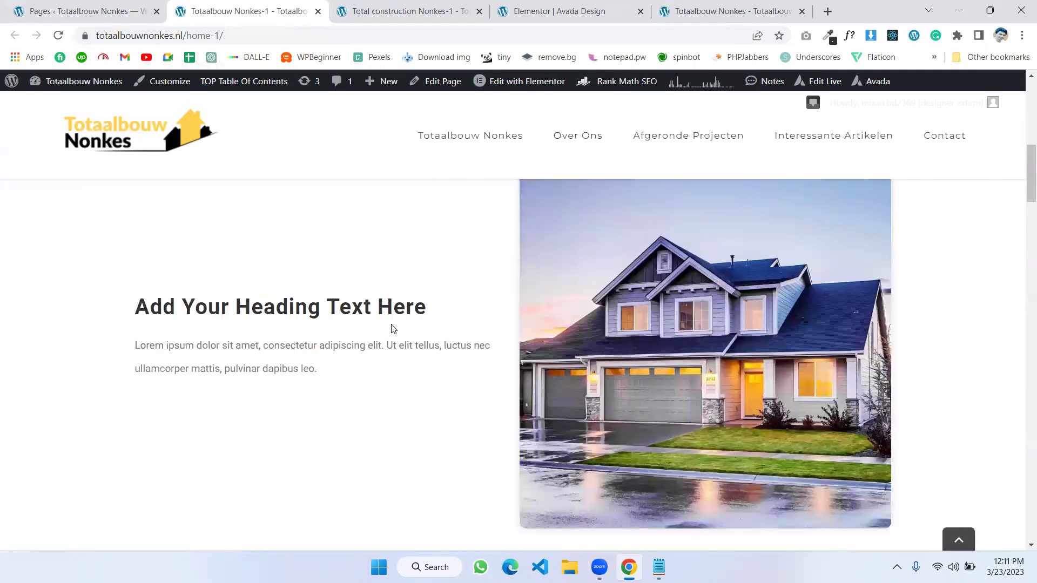
scroll(502, 291, down, 4)
scroll(534, 243, up, 1)
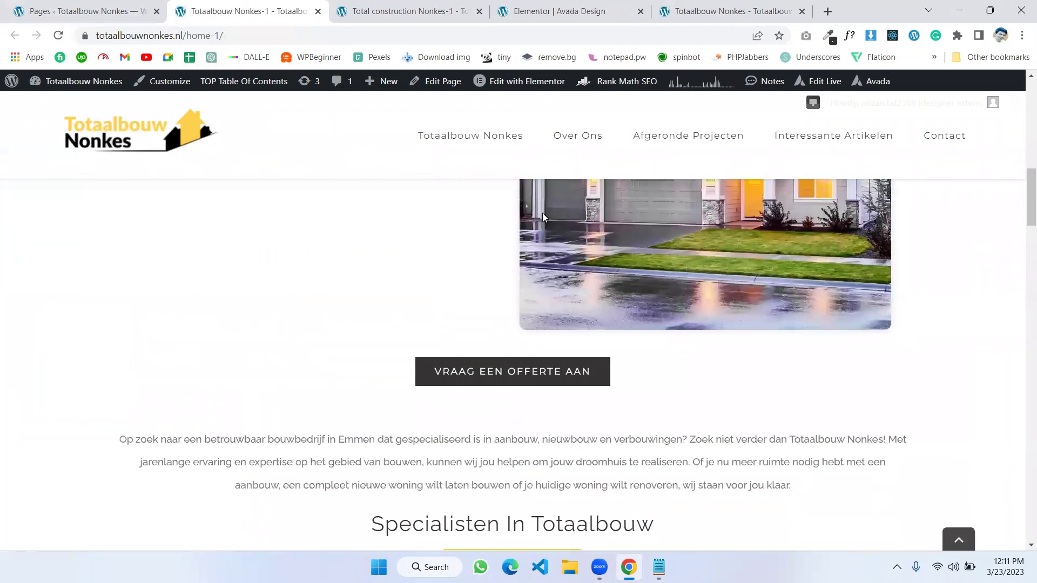
click(578, 10)
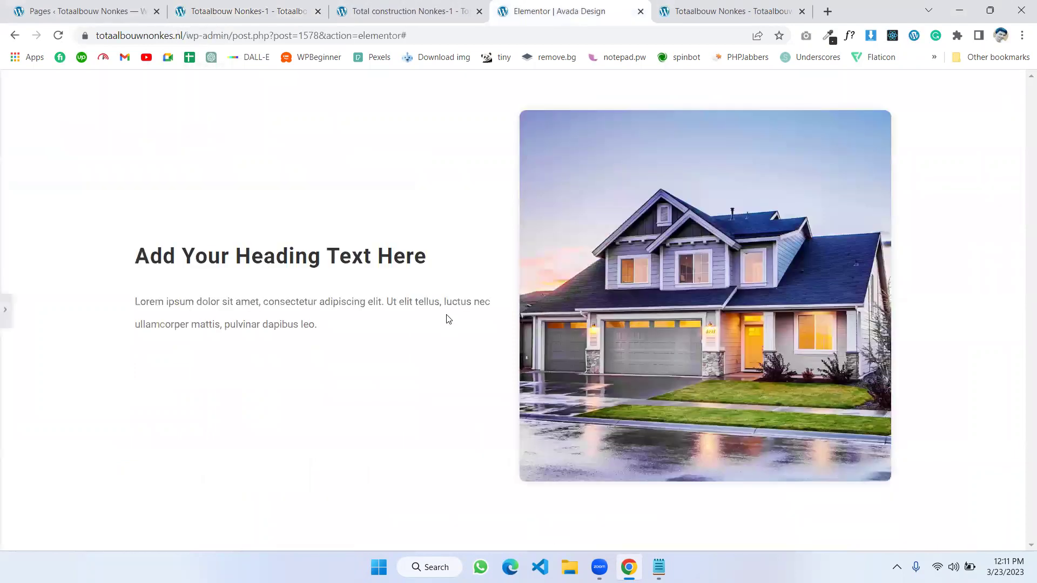
click(241, 11)
scroll(476, 337, up, 3)
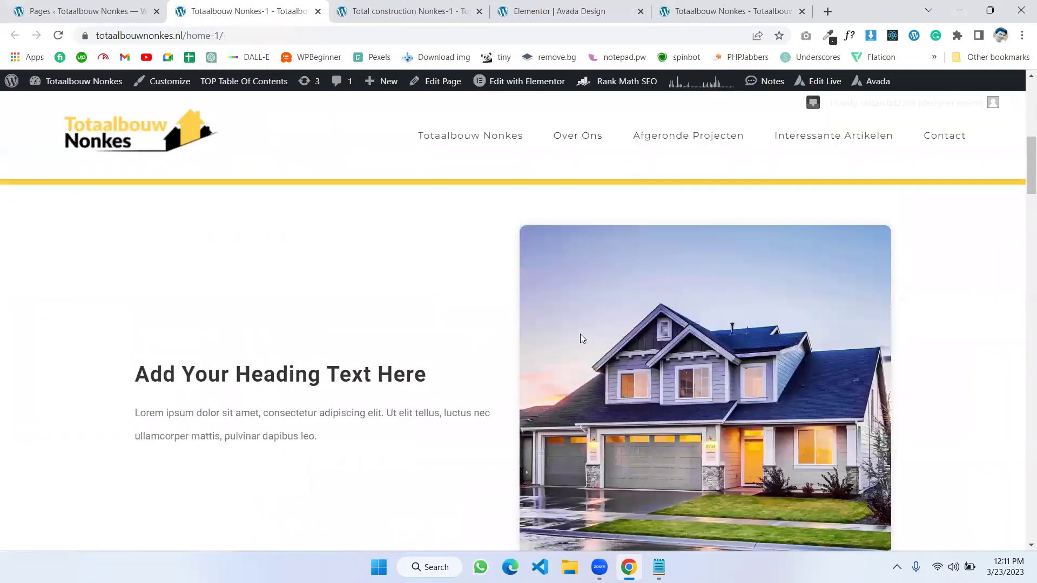
scroll(580, 333, down, 2)
scroll(592, 368, up, 3)
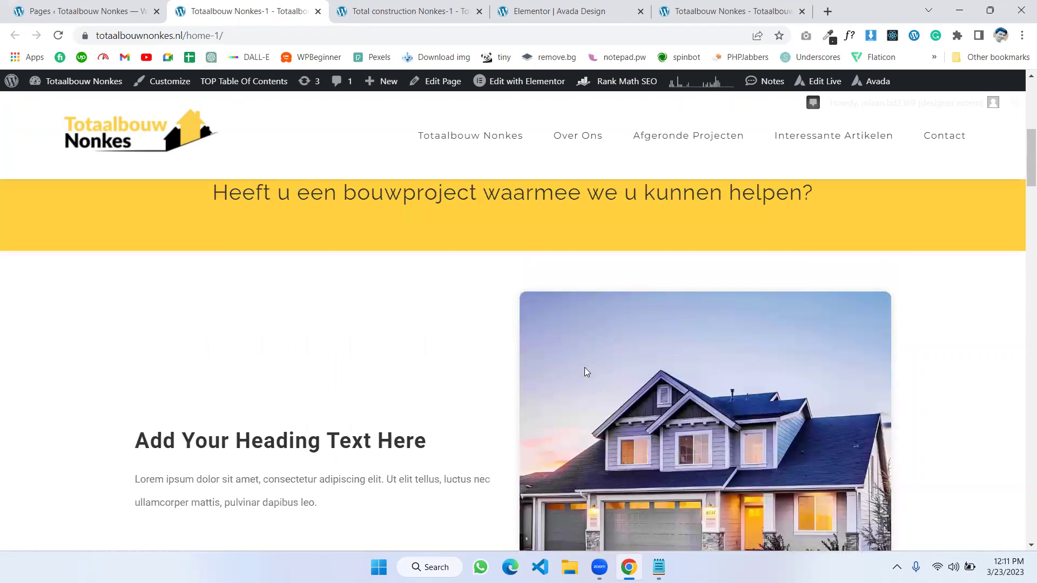
scroll(585, 371, down, 5)
scroll(508, 270, up, 3)
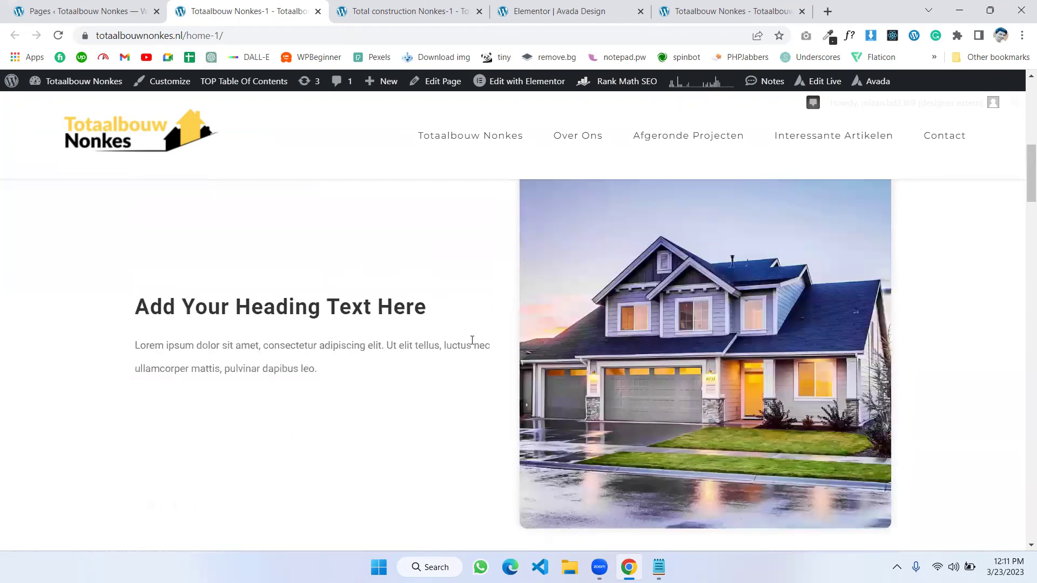
scroll(591, 339, up, 1)
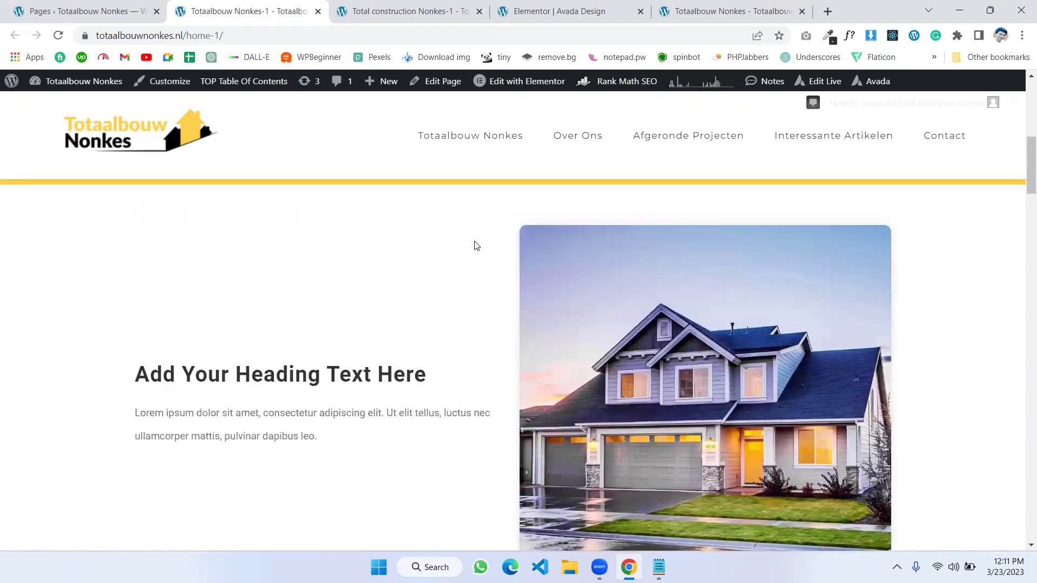
Add a one-column section below the house image and paste the image column's style onto it
click(556, 9)
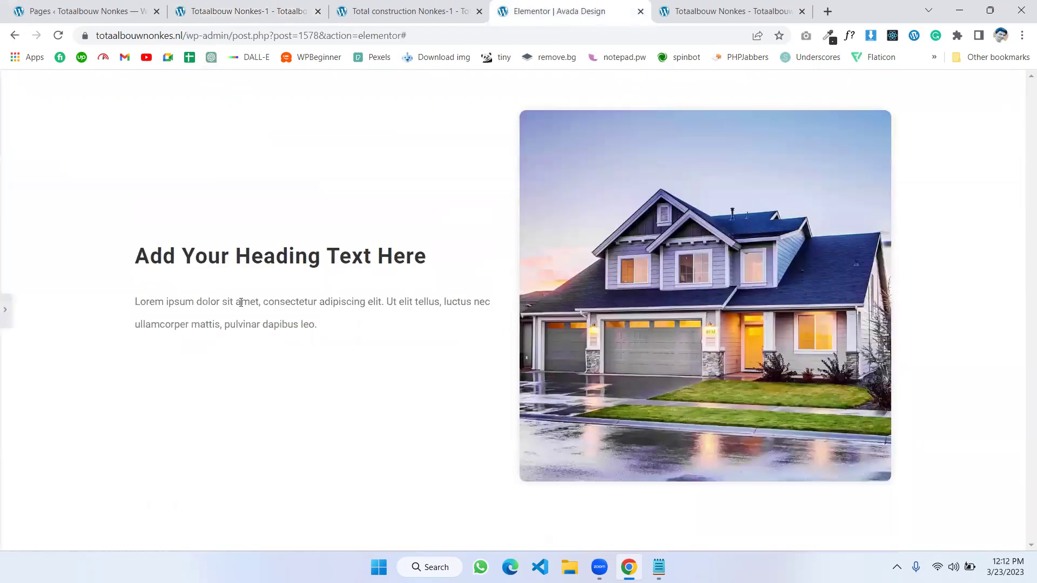
click(5, 310)
scroll(611, 419, down, 3)
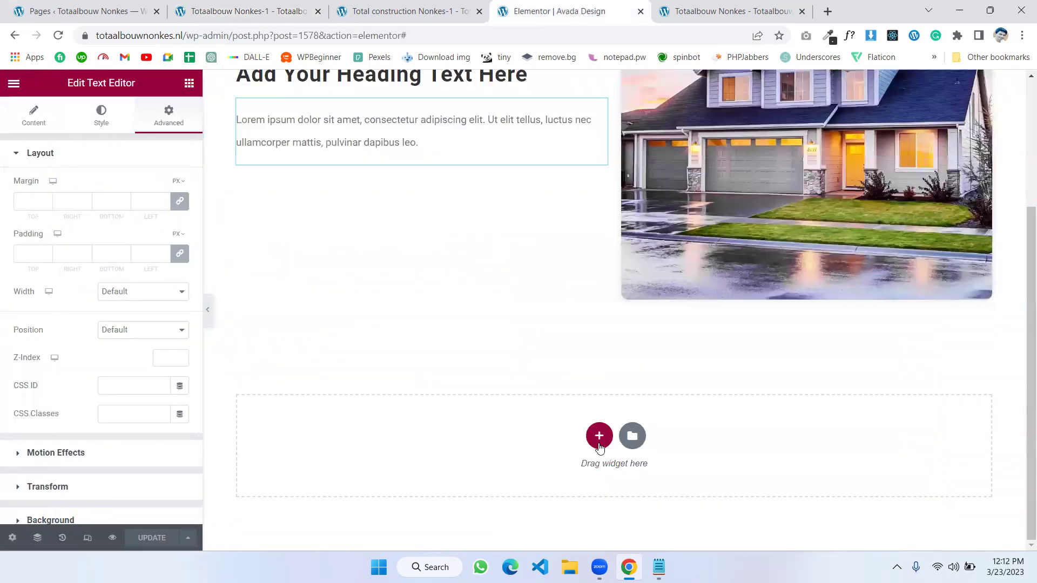
click(599, 441)
click(440, 469)
scroll(618, 214, up, 2)
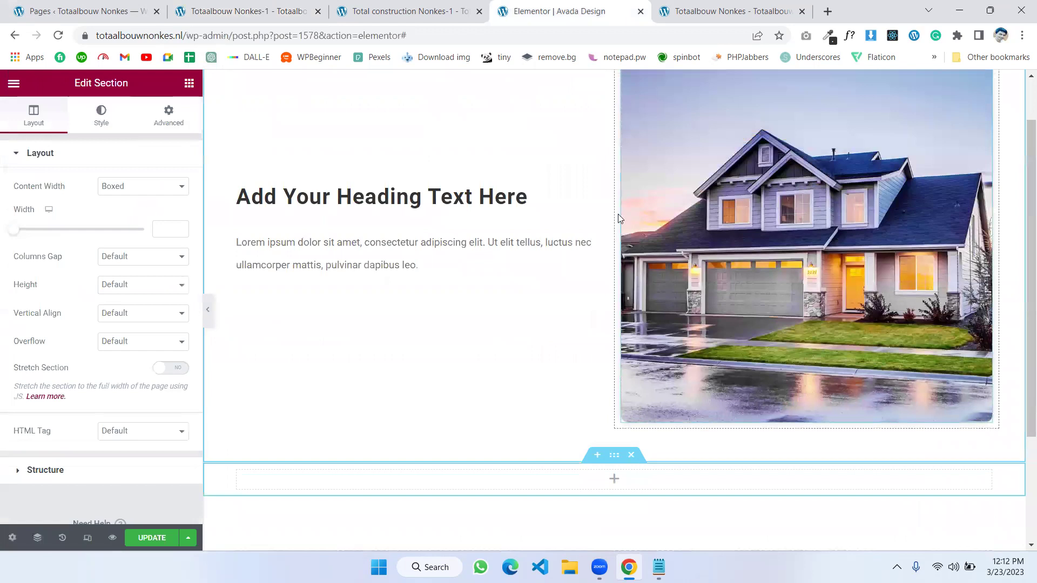
scroll(618, 213, up, 1)
right_click(620, 75)
click(667, 130)
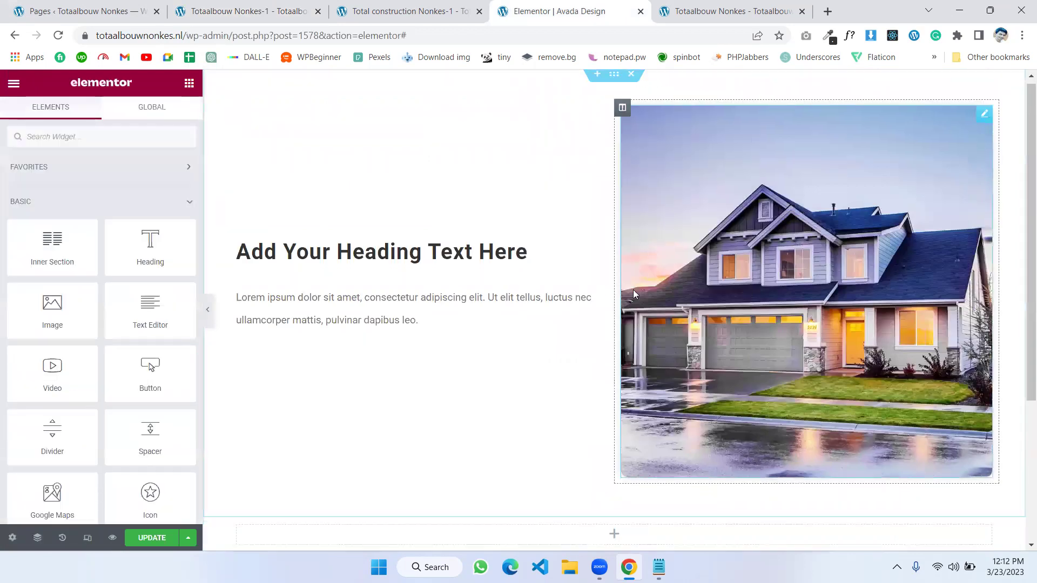
scroll(633, 293, down, 4)
right_click(611, 301)
click(681, 392)
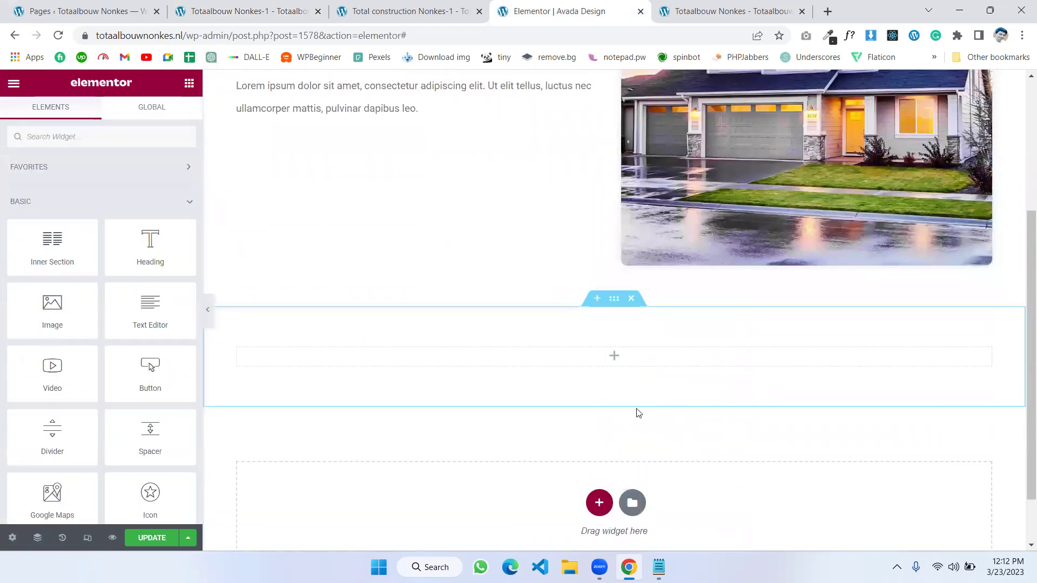
Place a Testimonial Carousel in the new section and save the template
scroll(639, 413, down, 1)
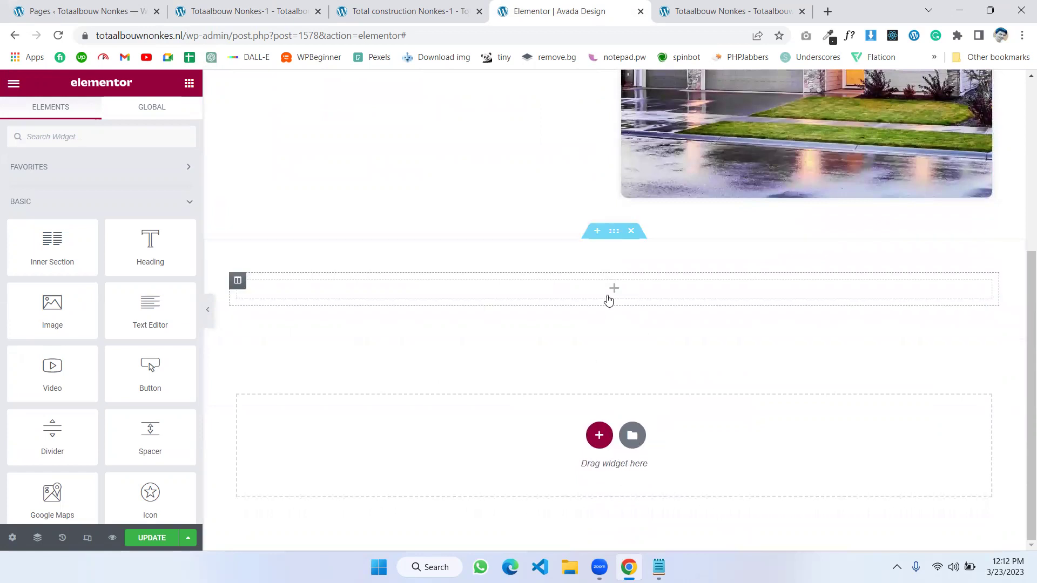
click(77, 139)
text(tes)
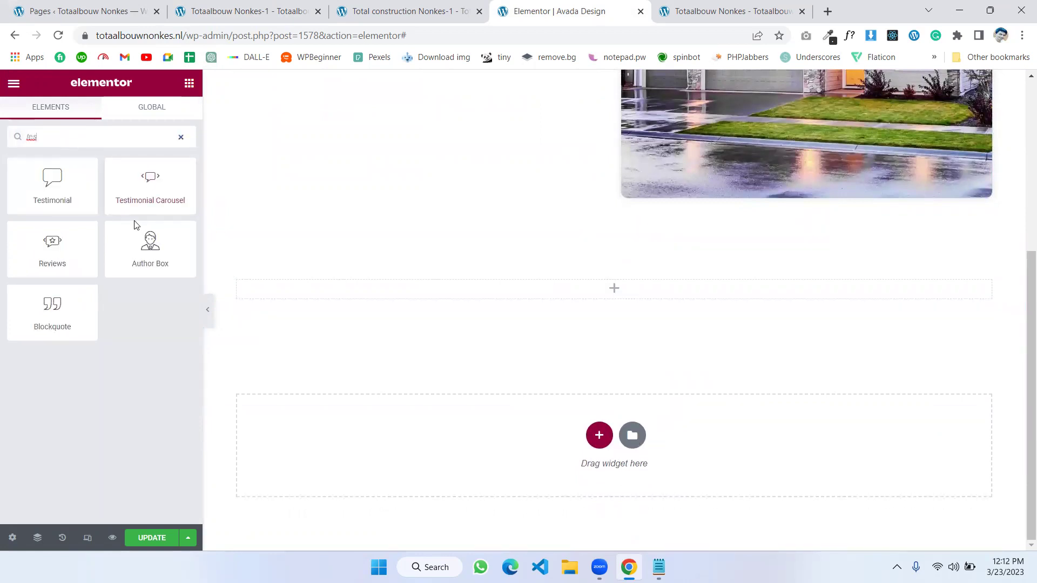
drag(150, 186, 667, 294)
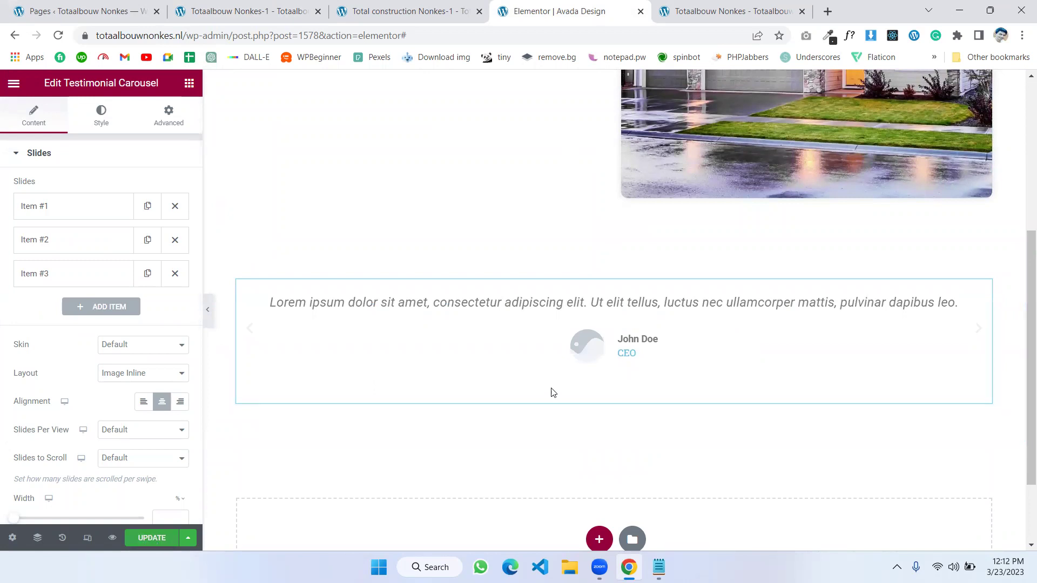
click(158, 545)
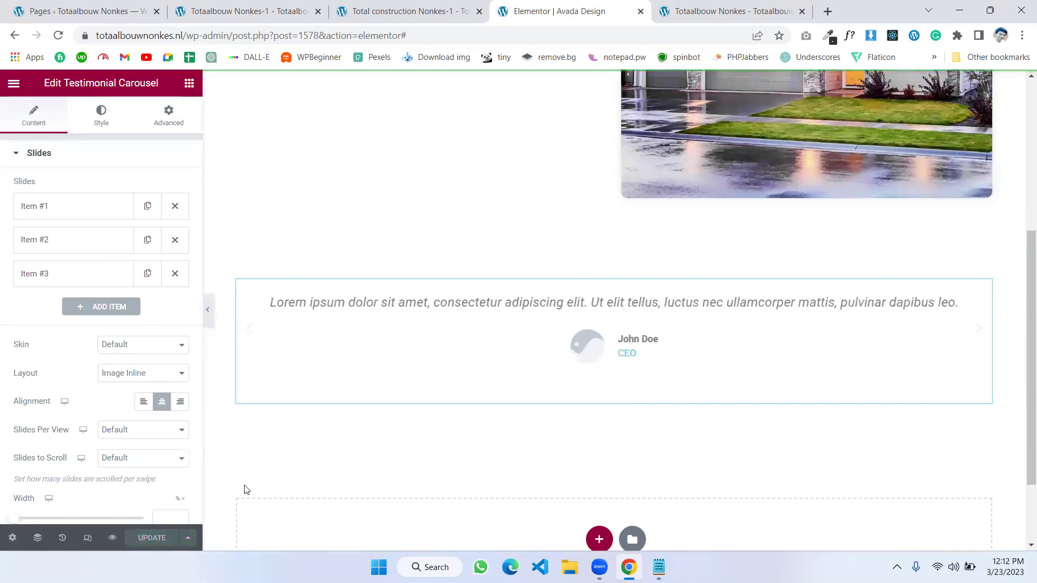
Reload the live home-1 page and check the new testimonial carousel above the quote button
click(272, 10)
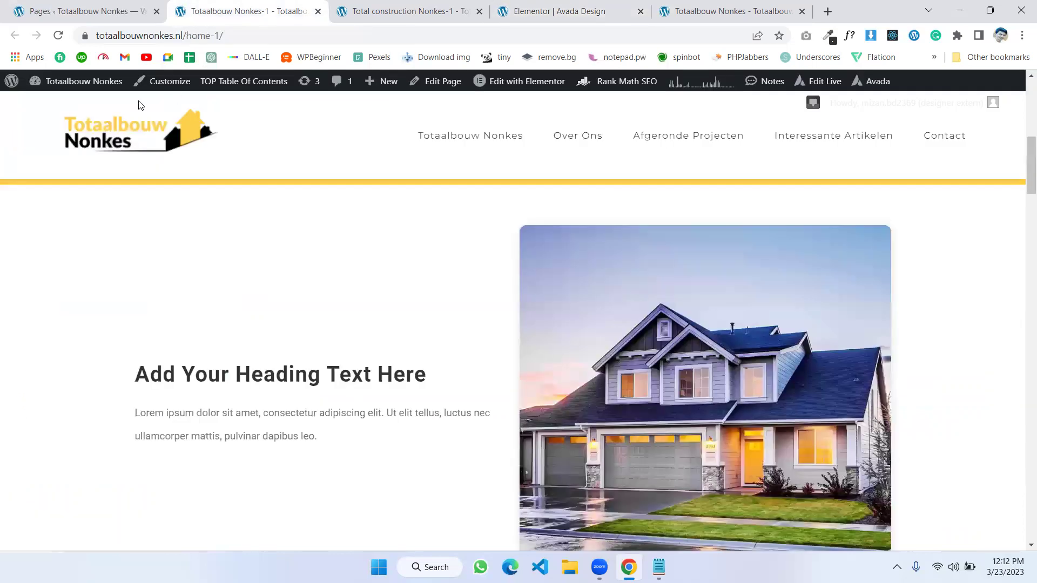
click(61, 36)
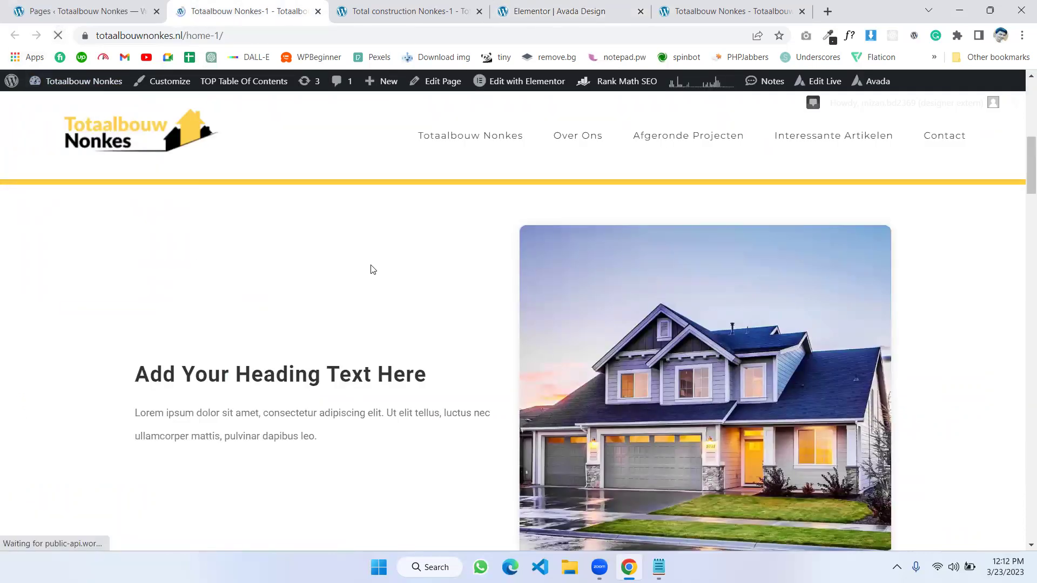
scroll(371, 269, down, 5)
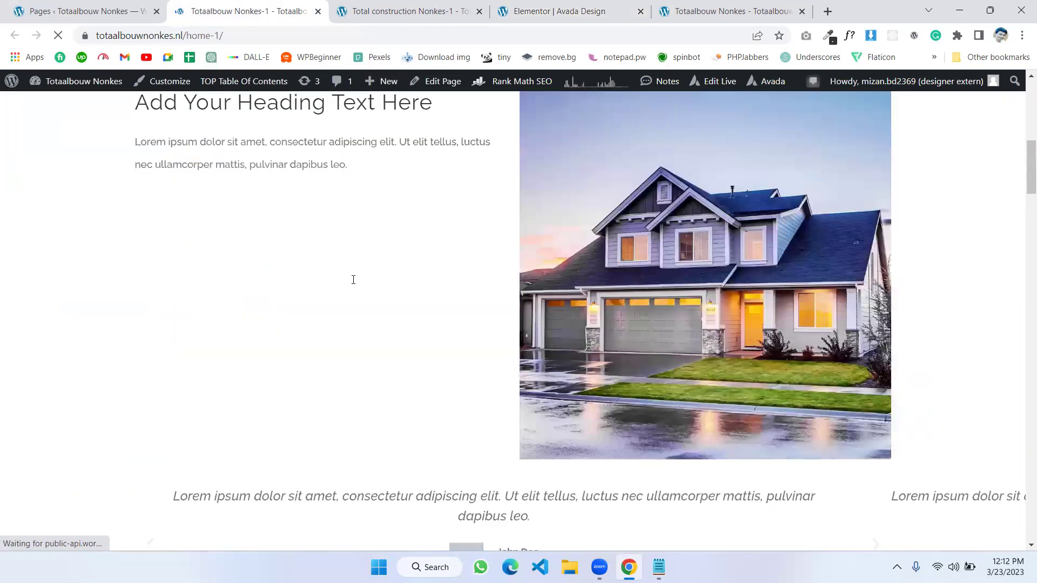
scroll(210, 304, up, 4)
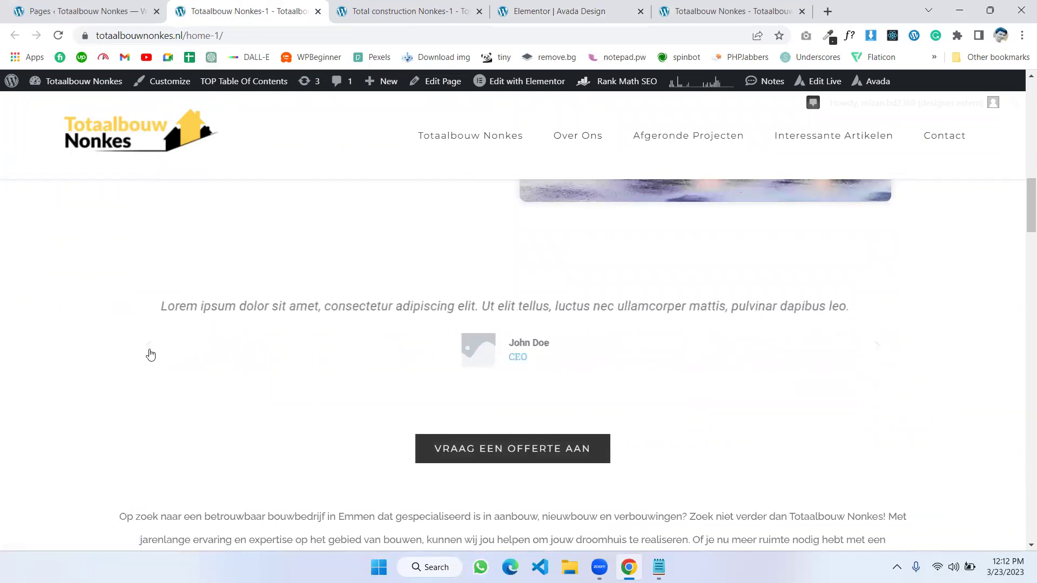
scroll(889, 300, up, 5)
Review the template editor, then return to the Avada builder showing the [elementor-template id="1578"] code block
click(562, 10)
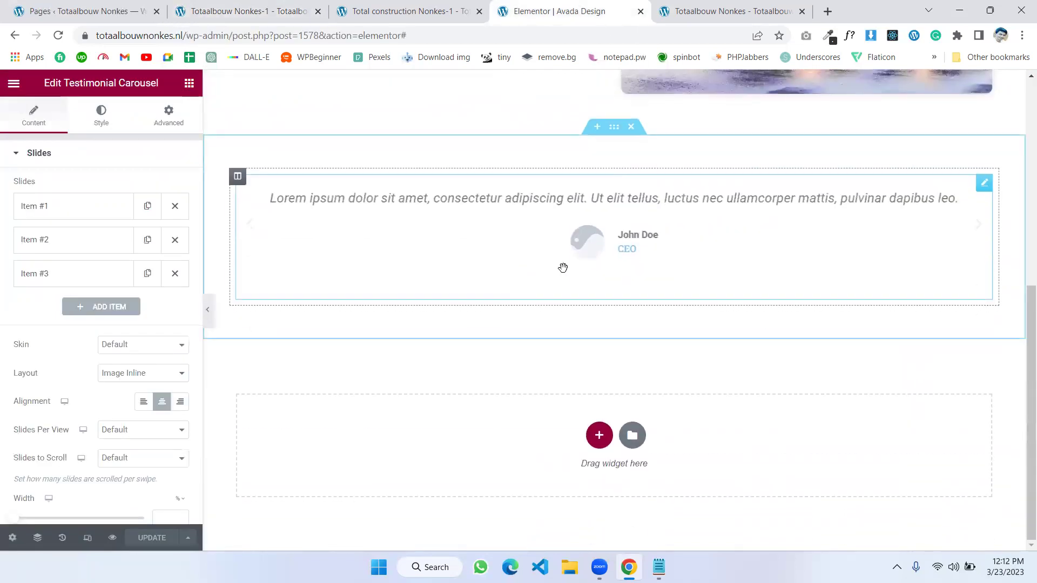
scroll(602, 277, up, 5)
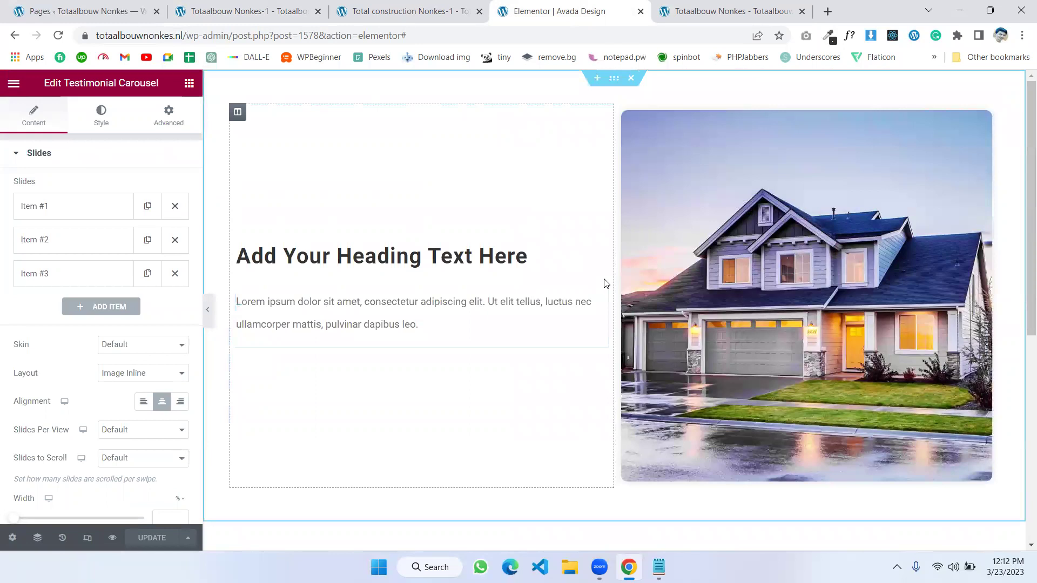
scroll(605, 283, down, 6)
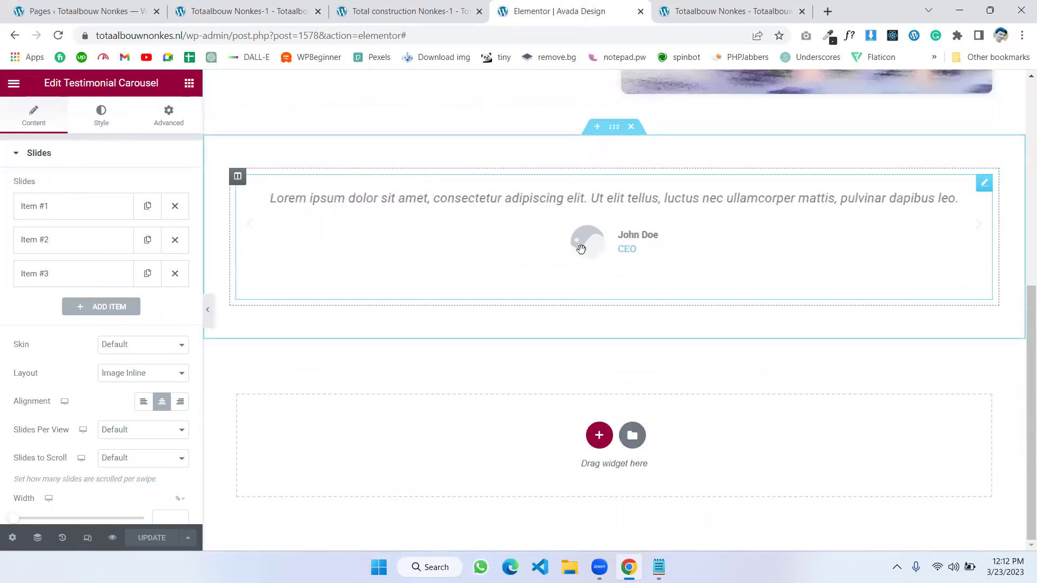
scroll(416, 241, up, 7)
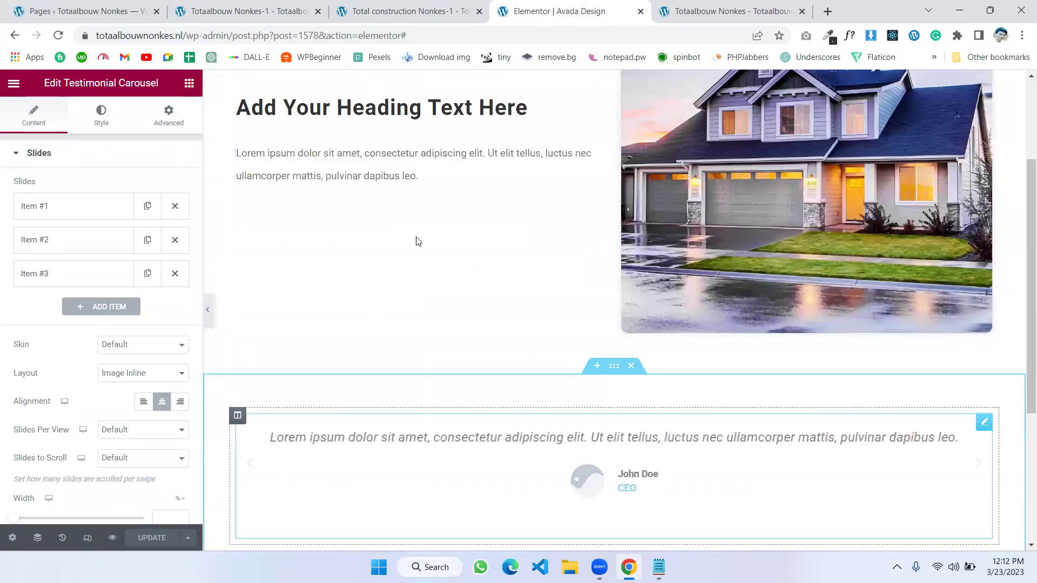
scroll(546, 301, down, 5)
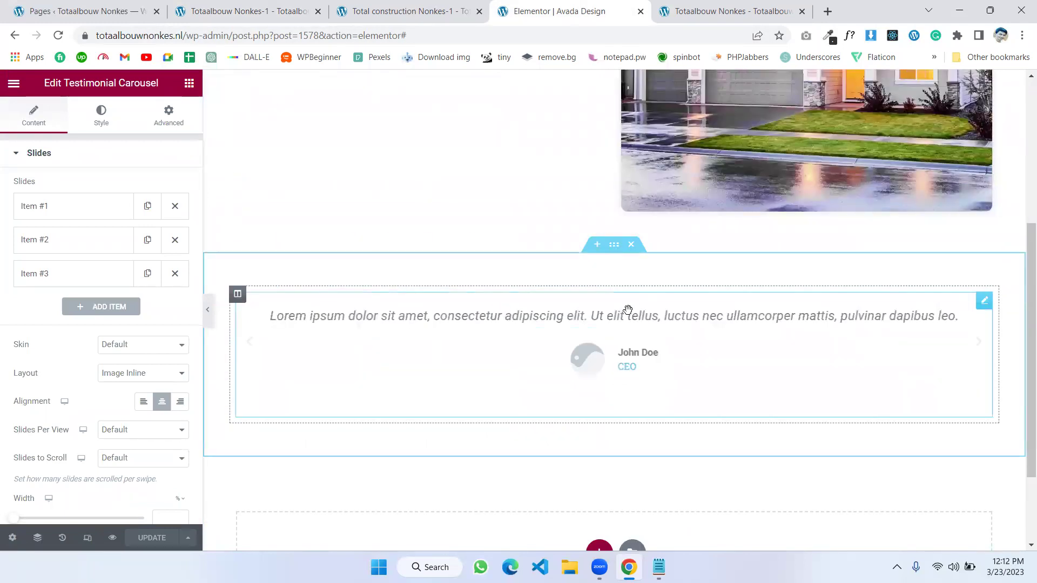
scroll(621, 305, up, 5)
click(246, 11)
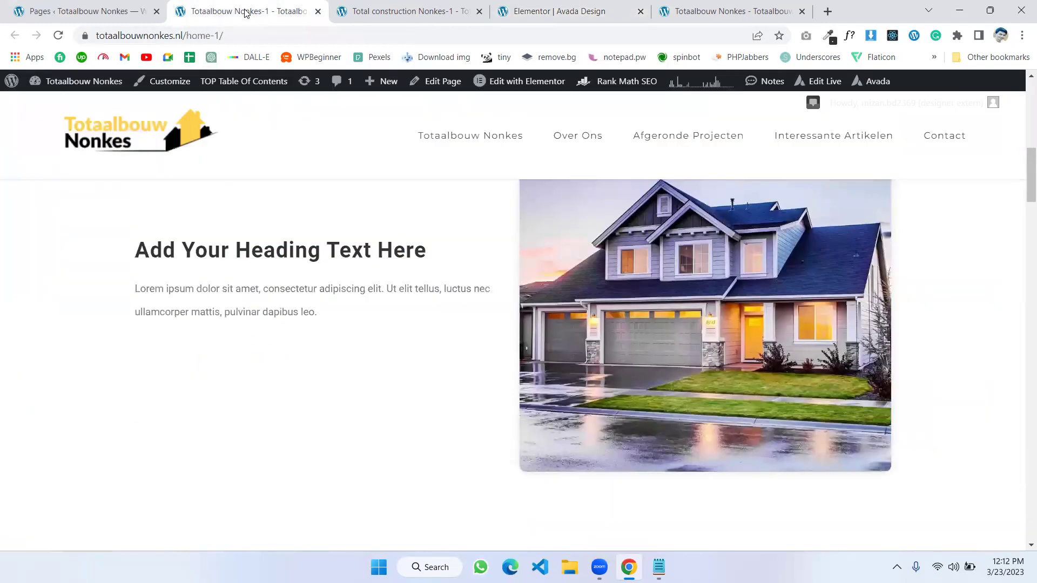
click(394, 11)
scroll(518, 298, down, 6)
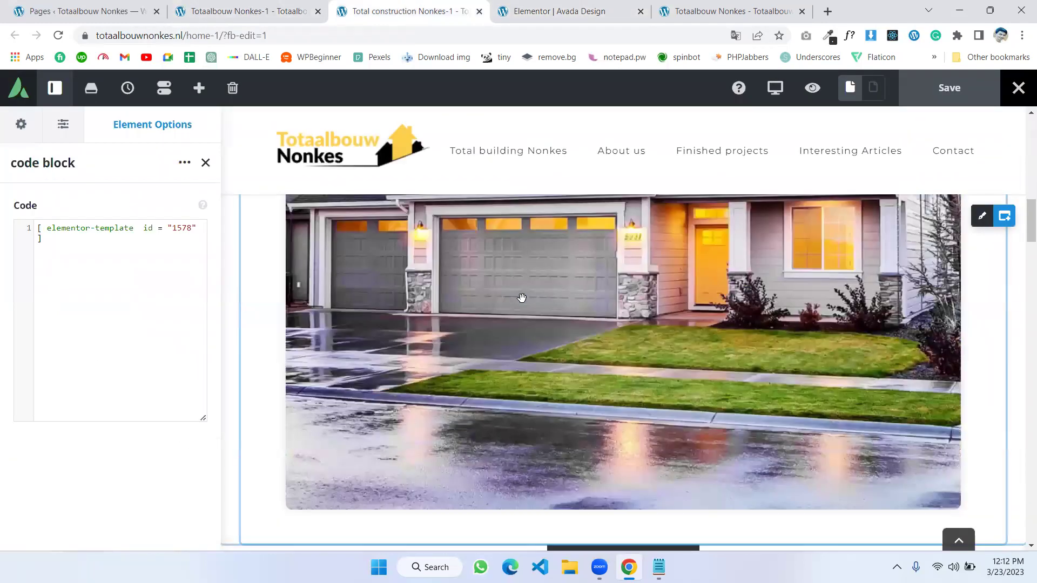
scroll(522, 297, down, 3)
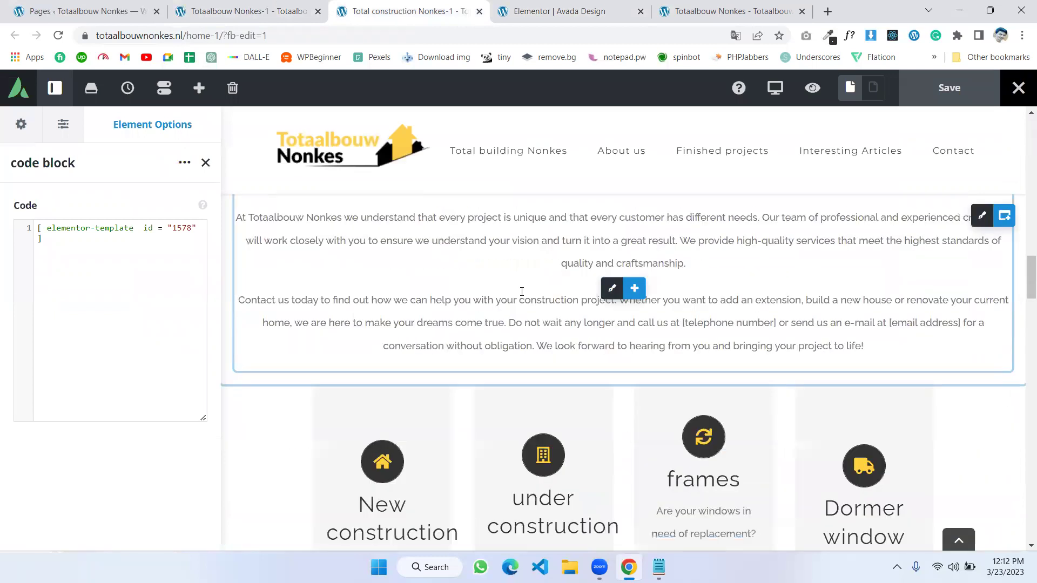
scroll(721, 151, up, 10)
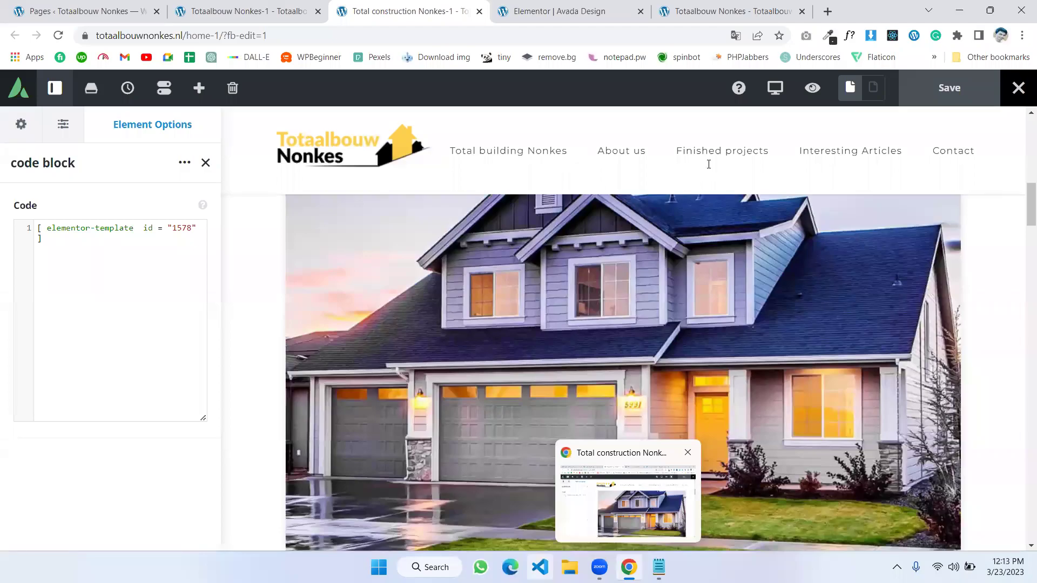
Bring up the Notepad Summary: install Elementor Pro, design a template, embed its shortcode in Avada
key(alt+Tab)
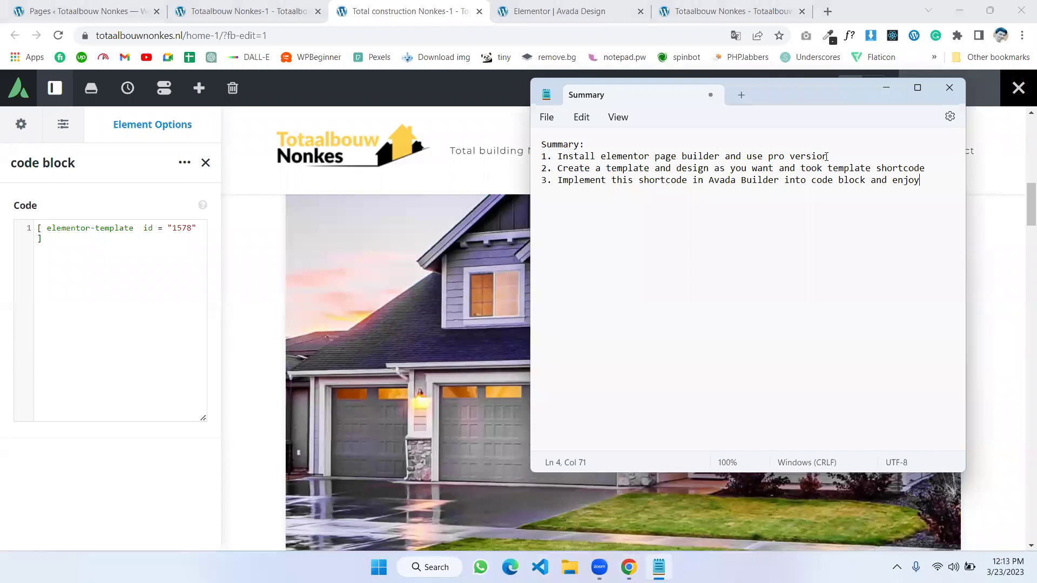